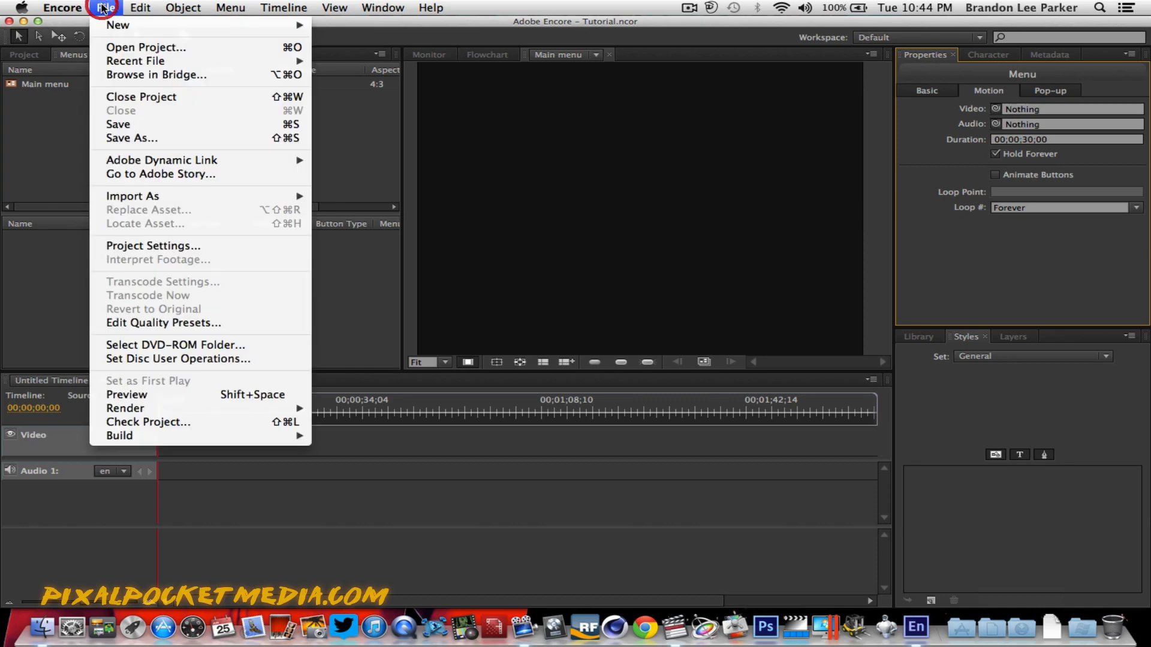
# Step: Create a new NTSC DVD project named "Tutorials" in the Documents folder, discarding changes to the project already open
pyautogui.moveTo(180, 24)
pyautogui.click(351, 30)
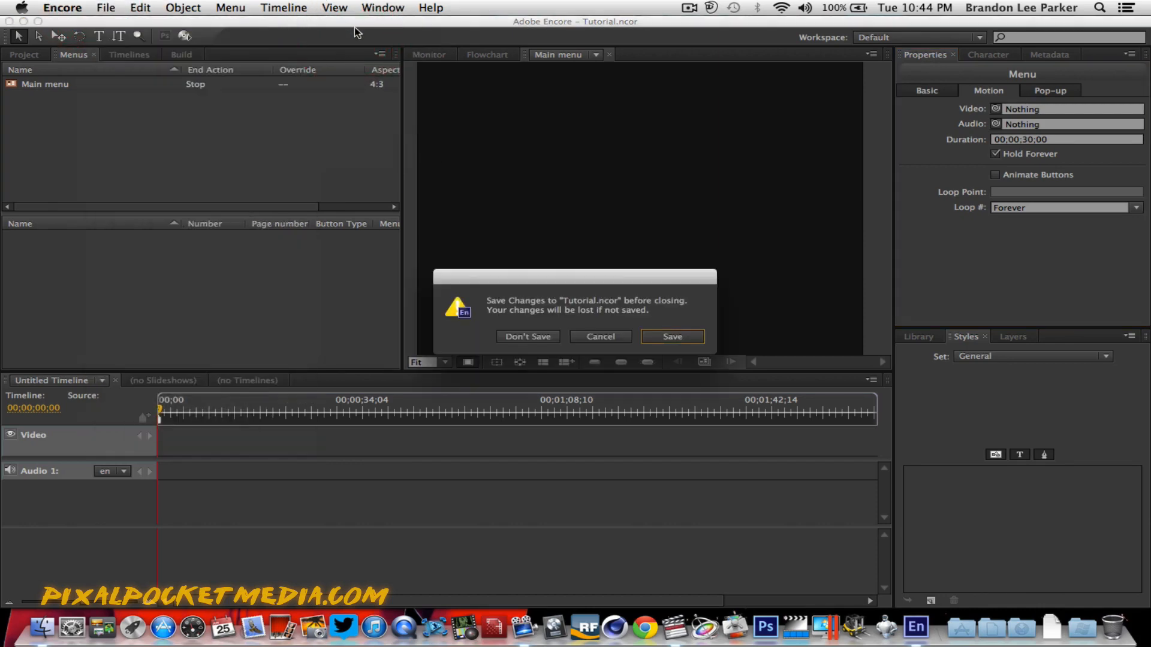
pyautogui.click(527, 335)
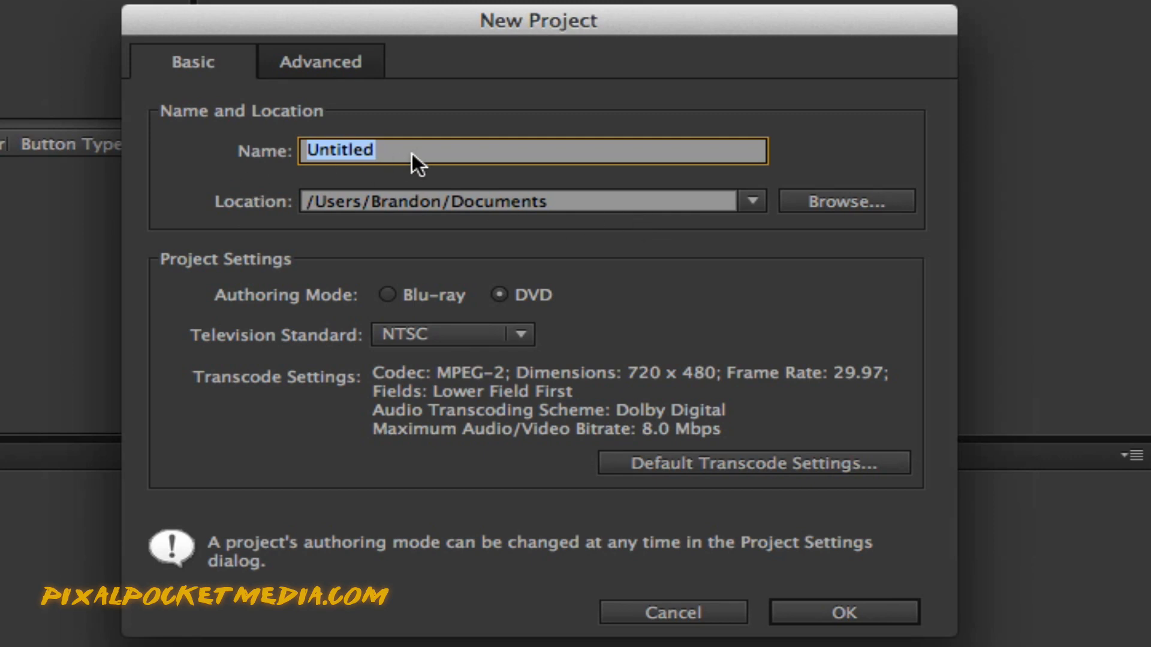
pyautogui.press('BackSpace')
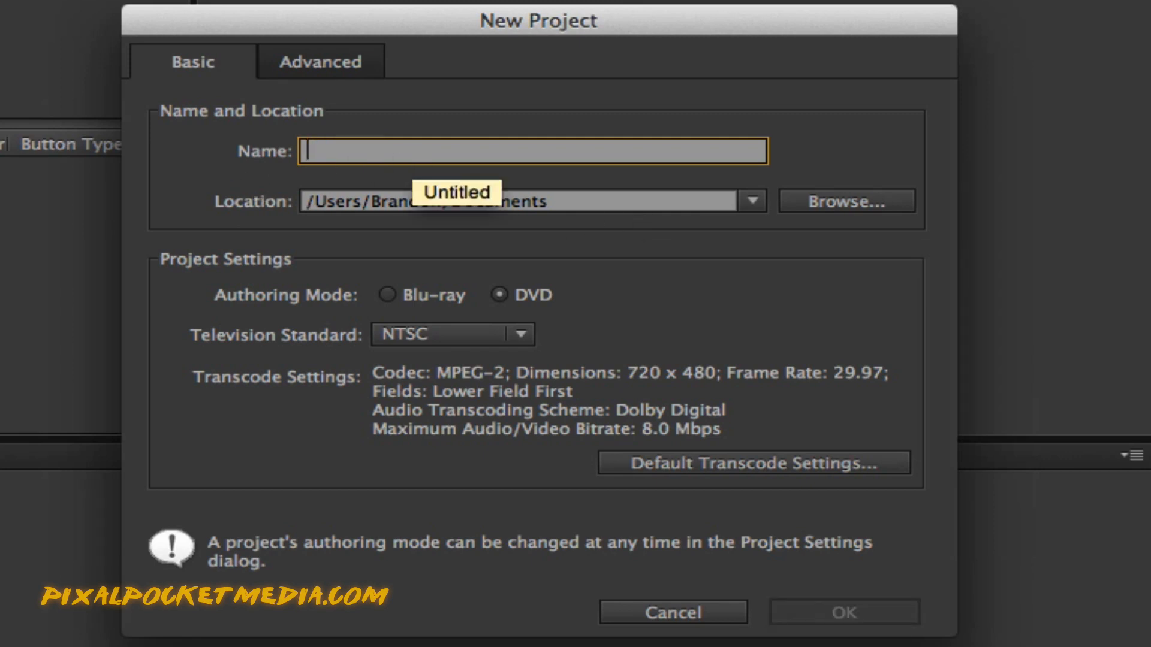
pyautogui.write('Tutorials')
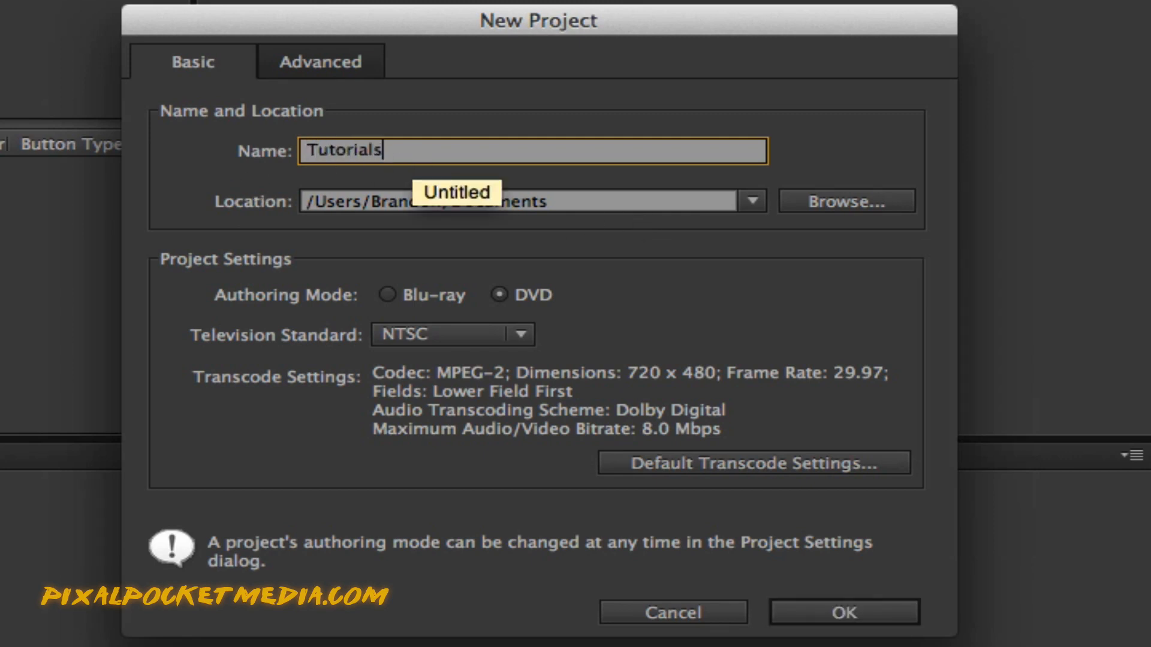
pyautogui.click(829, 614)
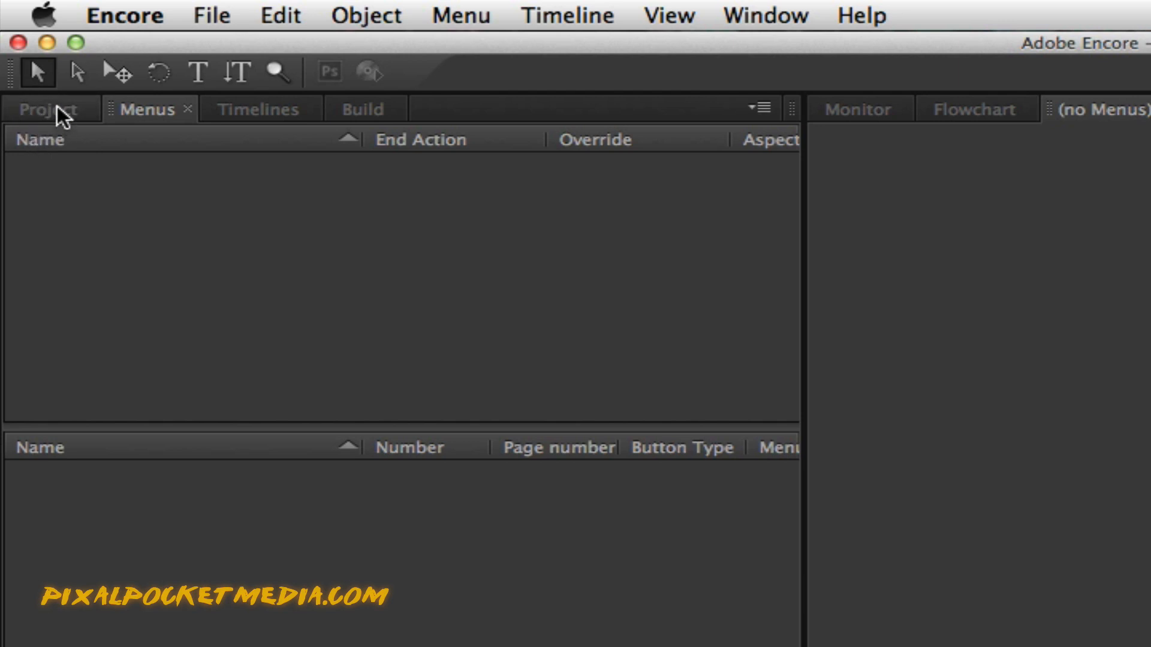
pyautogui.click(80, 77)
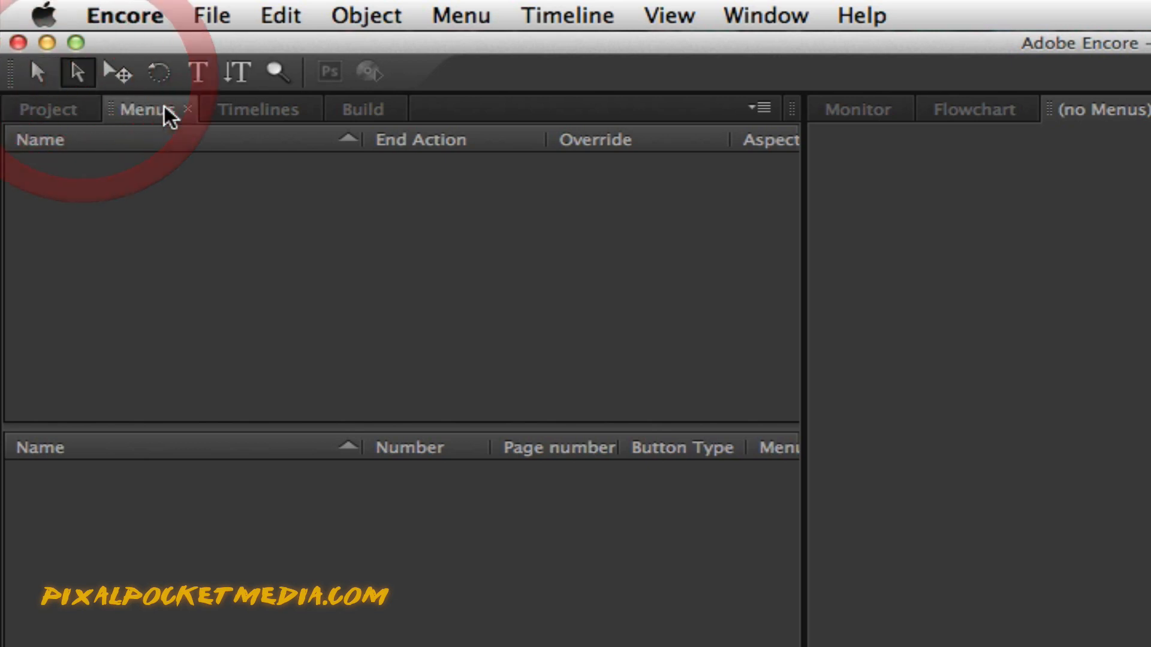
pyautogui.click(38, 75)
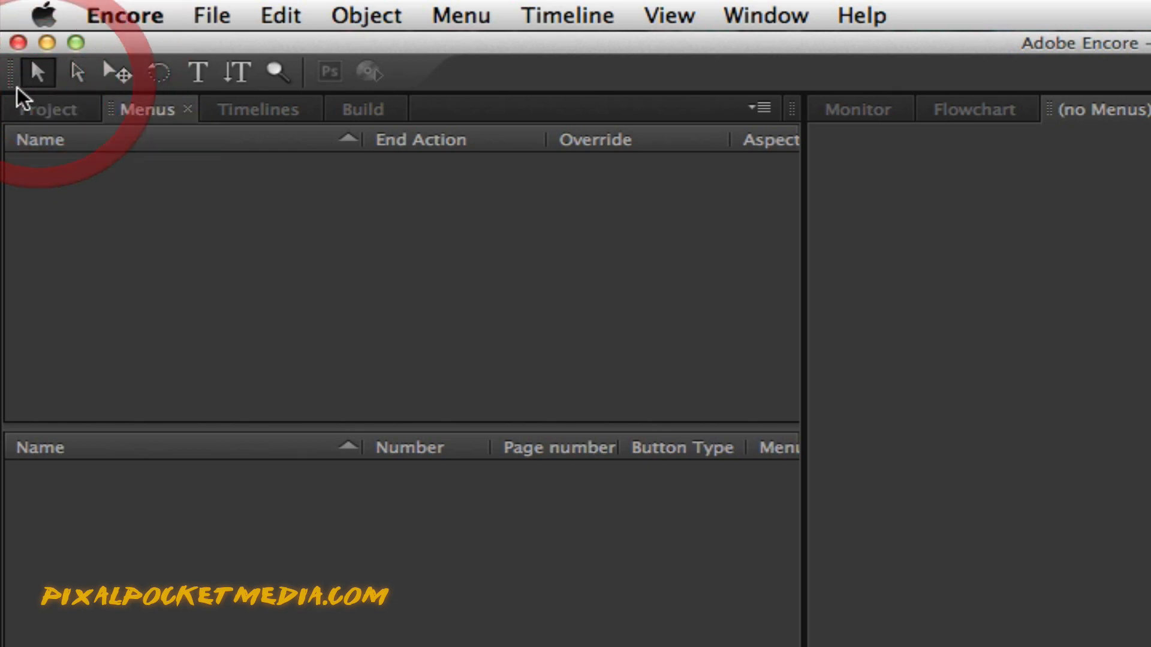
pyautogui.click(114, 79)
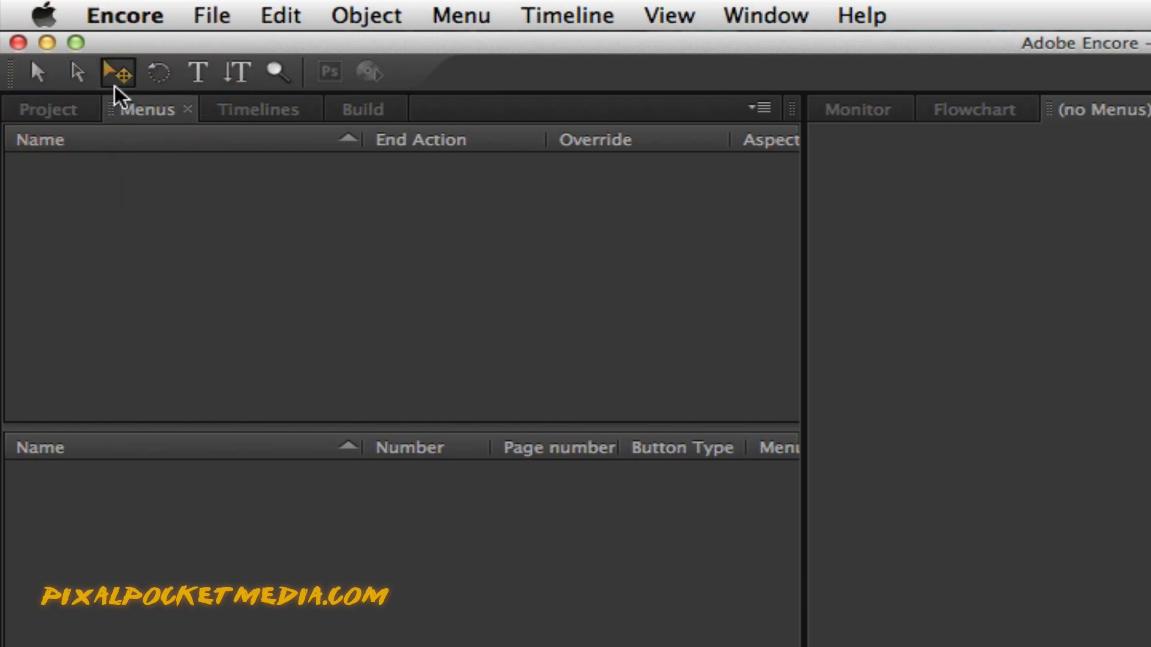
pyautogui.click(49, 77)
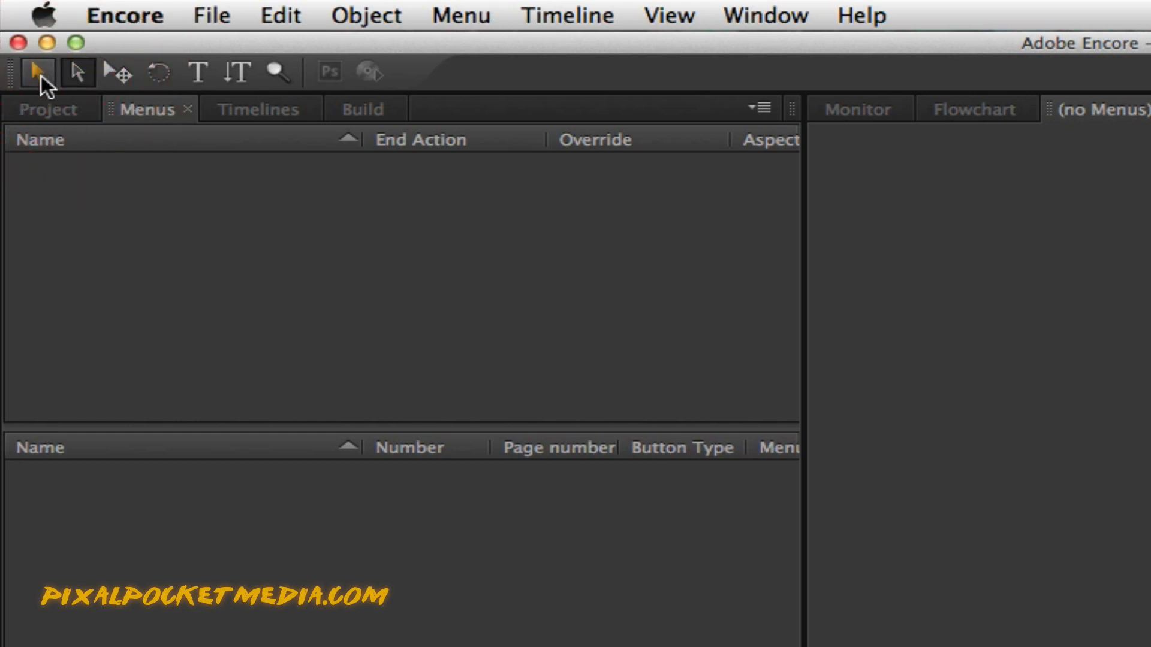
pyautogui.click(237, 75)
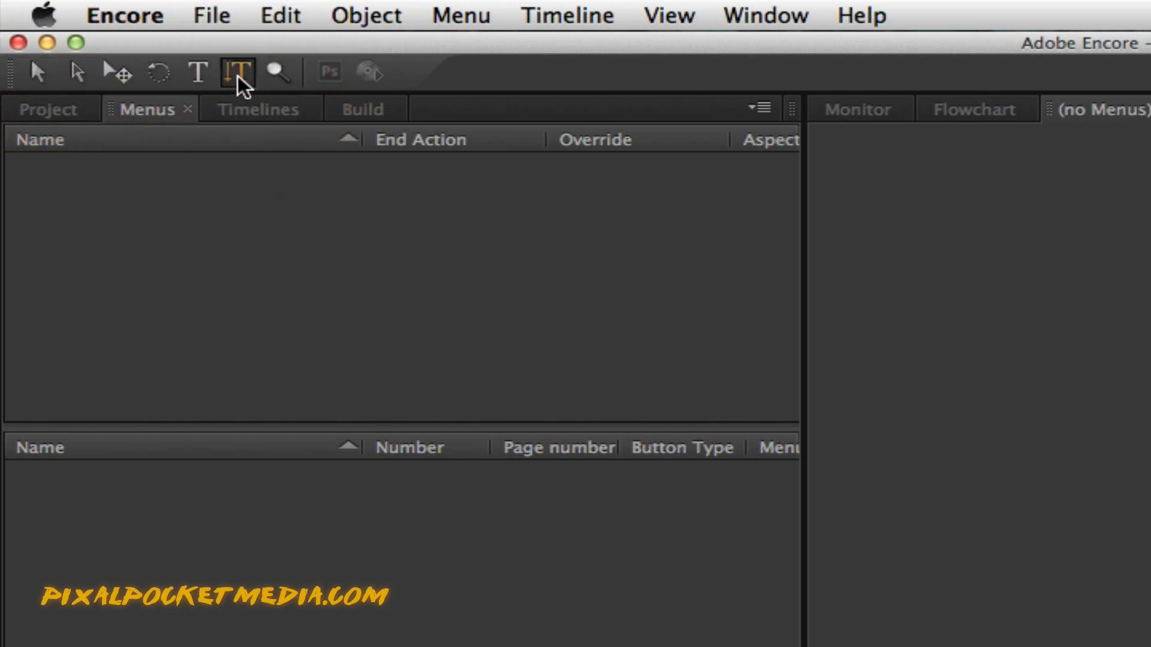
pyautogui.click(197, 74)
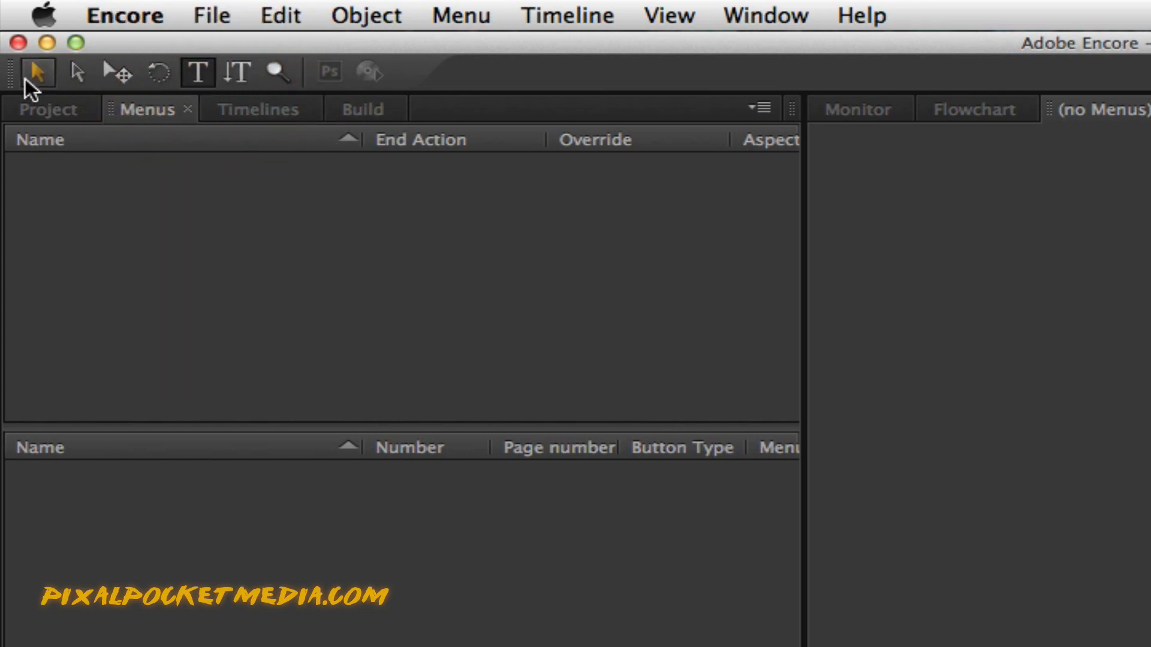
pyautogui.click(27, 78)
# Step: Add a new timeline to the project and try to link its end action to the empty menu list
pyautogui.click(574, 16)
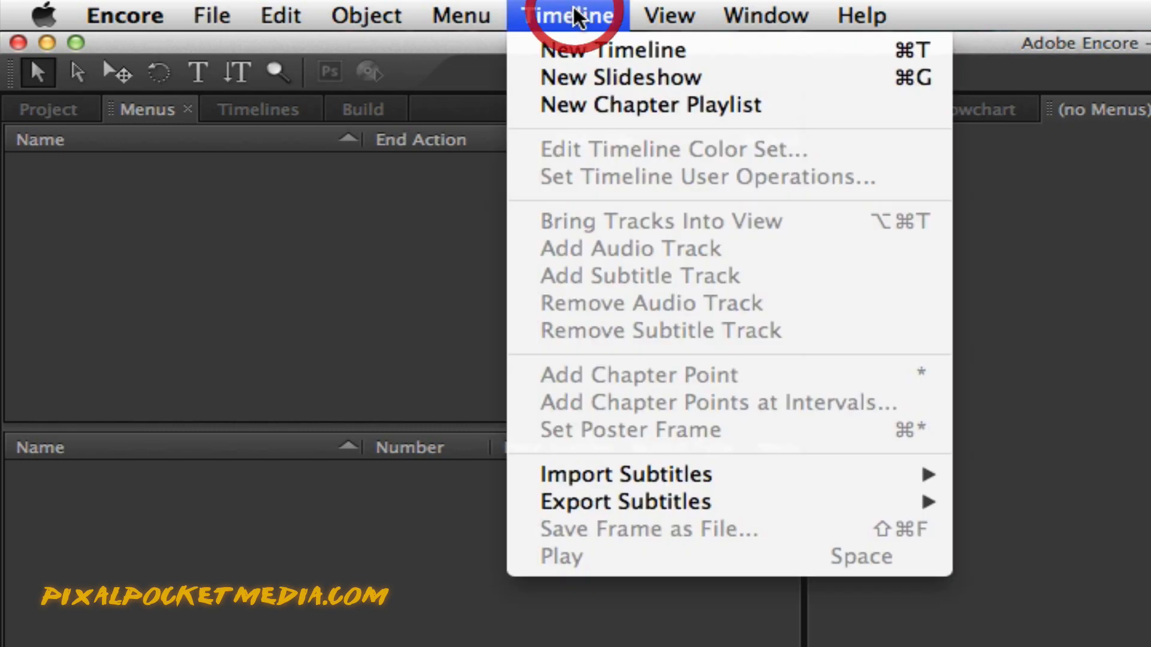
pyautogui.click(611, 48)
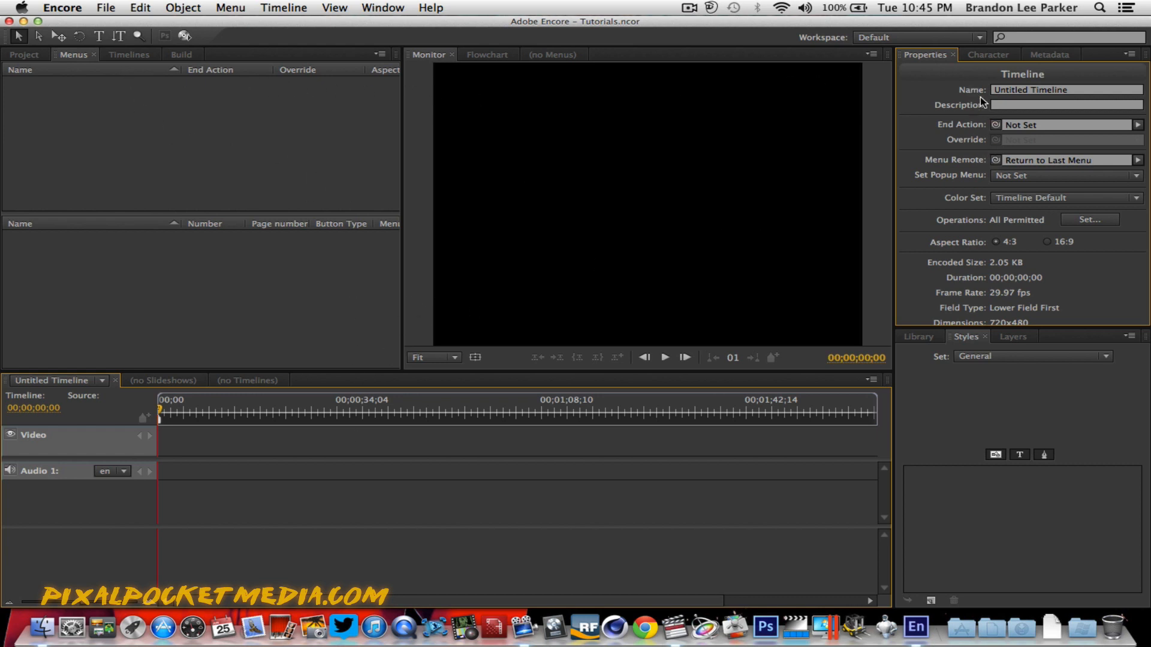
pyautogui.moveTo(996, 125); pyautogui.dragTo(36, 126)
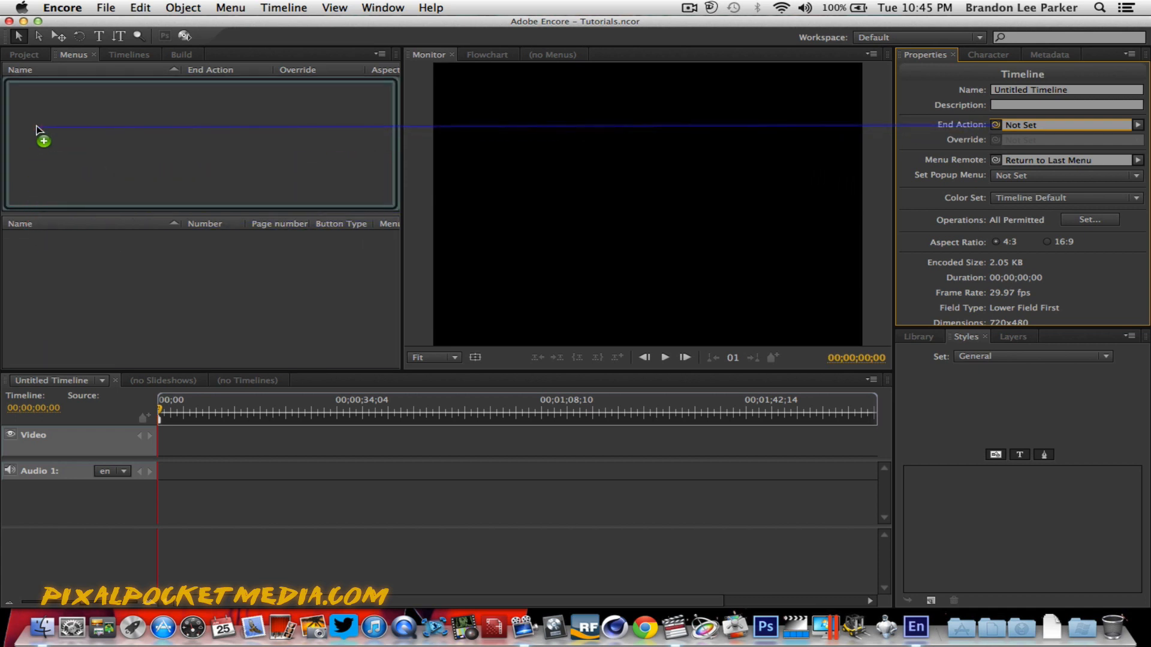
pyautogui.moveTo(37, 129); pyautogui.dragTo(904, 142)
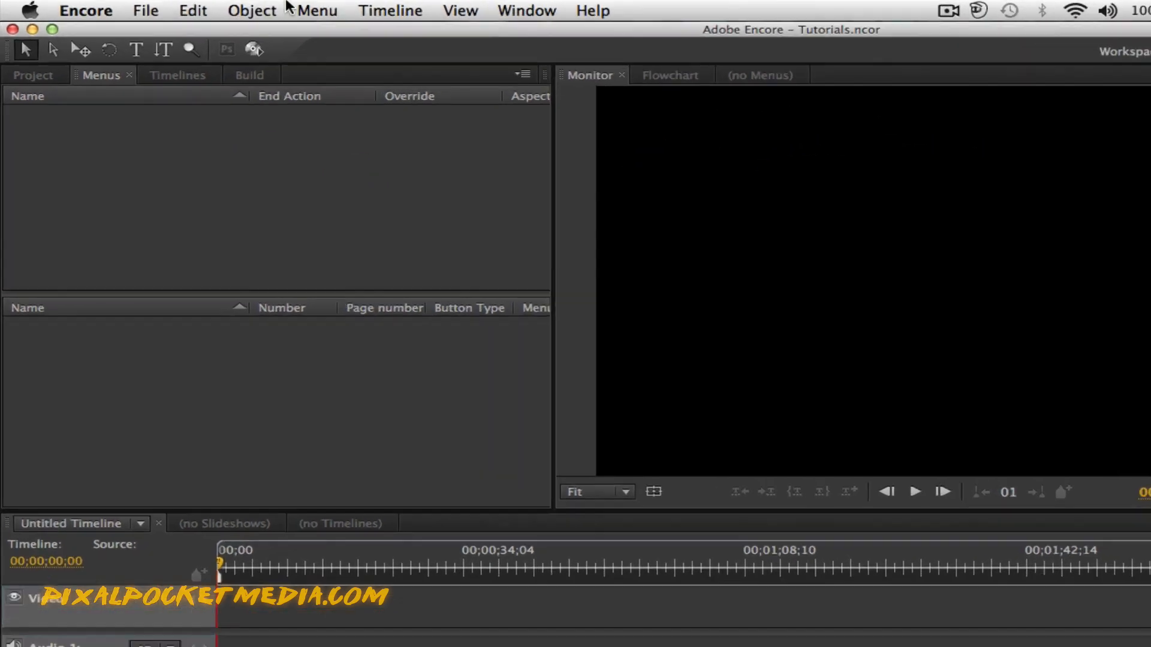
# Step: Create a new blank menu and rename it "Main Menu", leaving its description empty
pyautogui.click(233, 10)
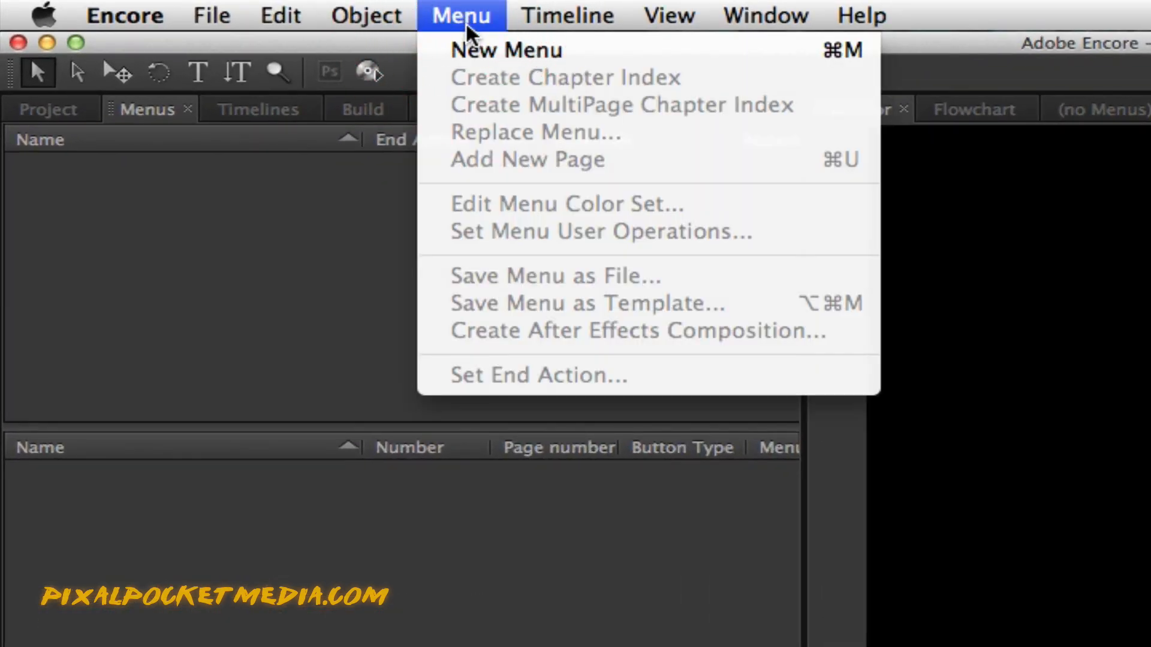
pyautogui.click(480, 51)
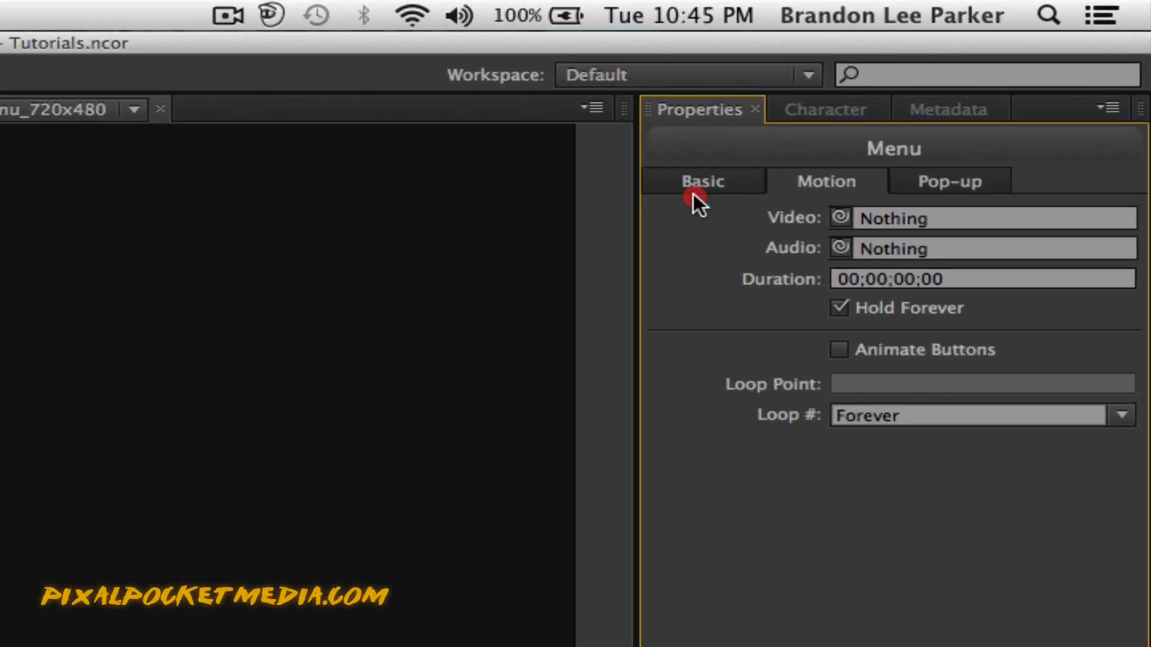
pyautogui.click(838, 127)
pyautogui.click(1074, 217)
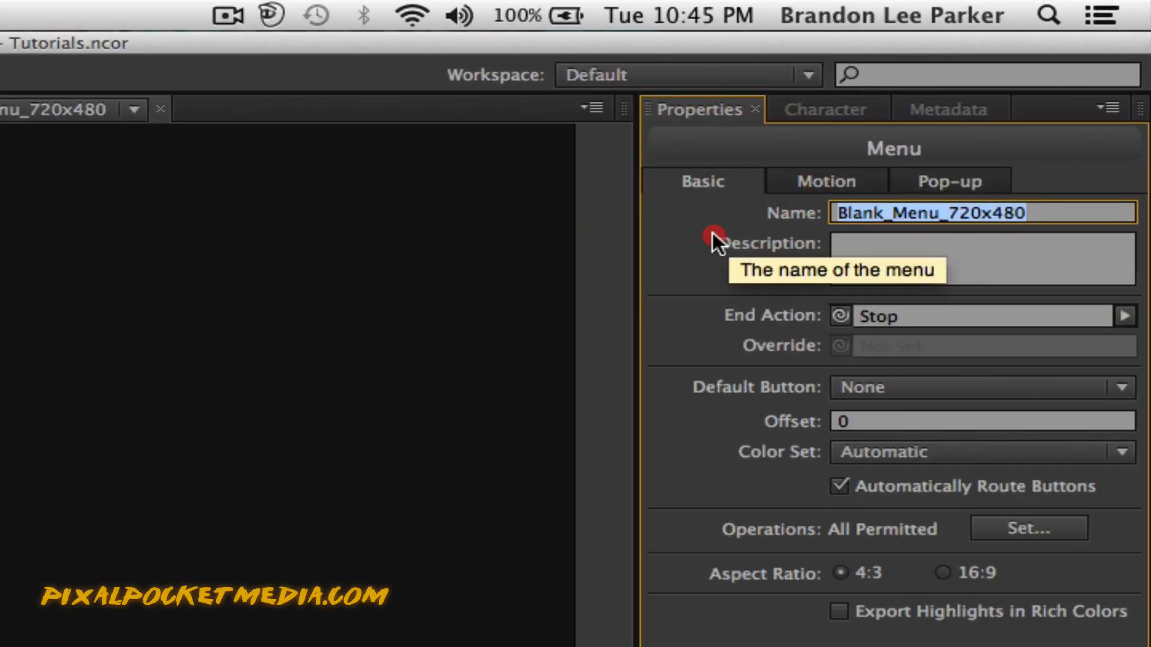
pyautogui.write('Mi')
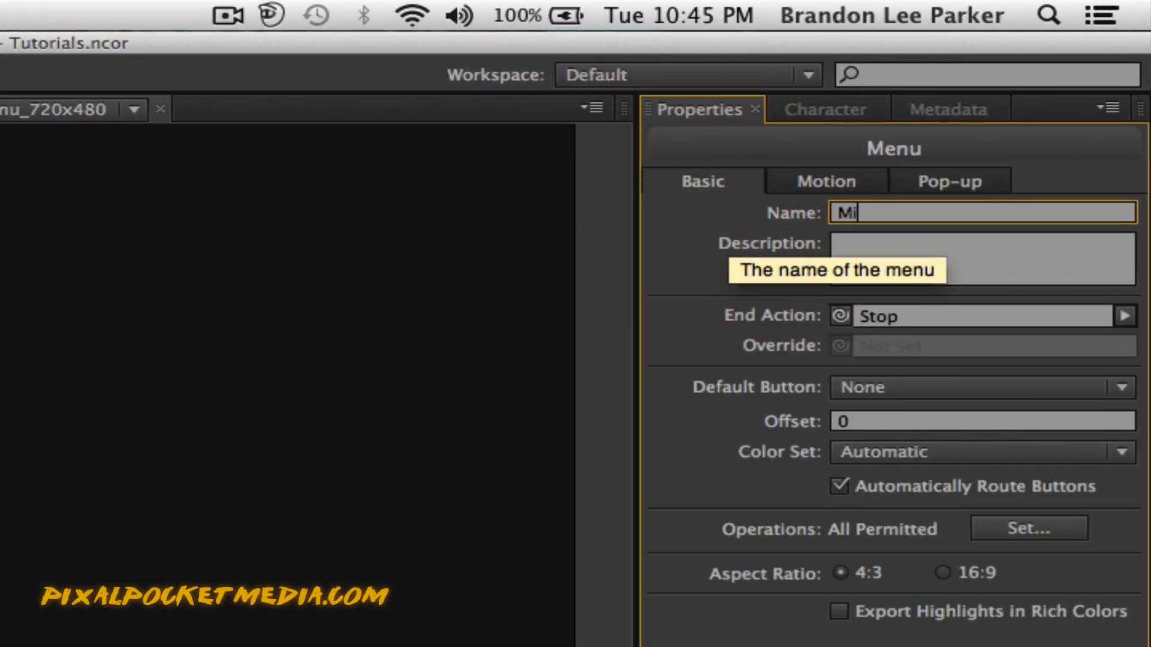
pyautogui.press('BackSpace')
pyautogui.write('ain Menu')
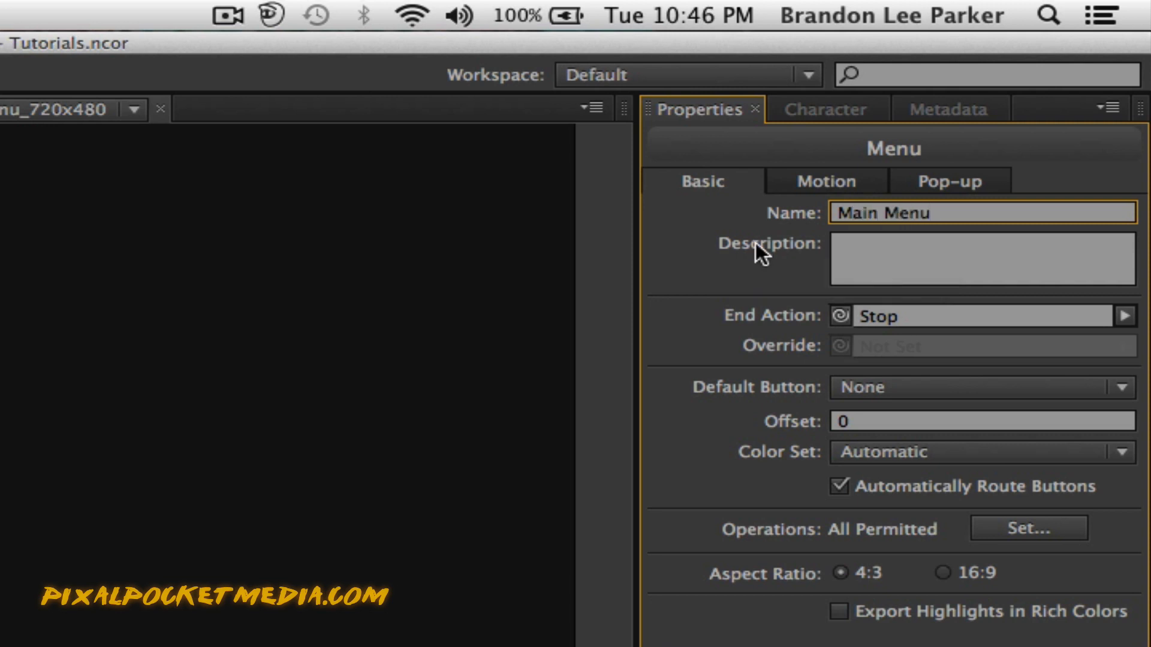
pyautogui.click(886, 254)
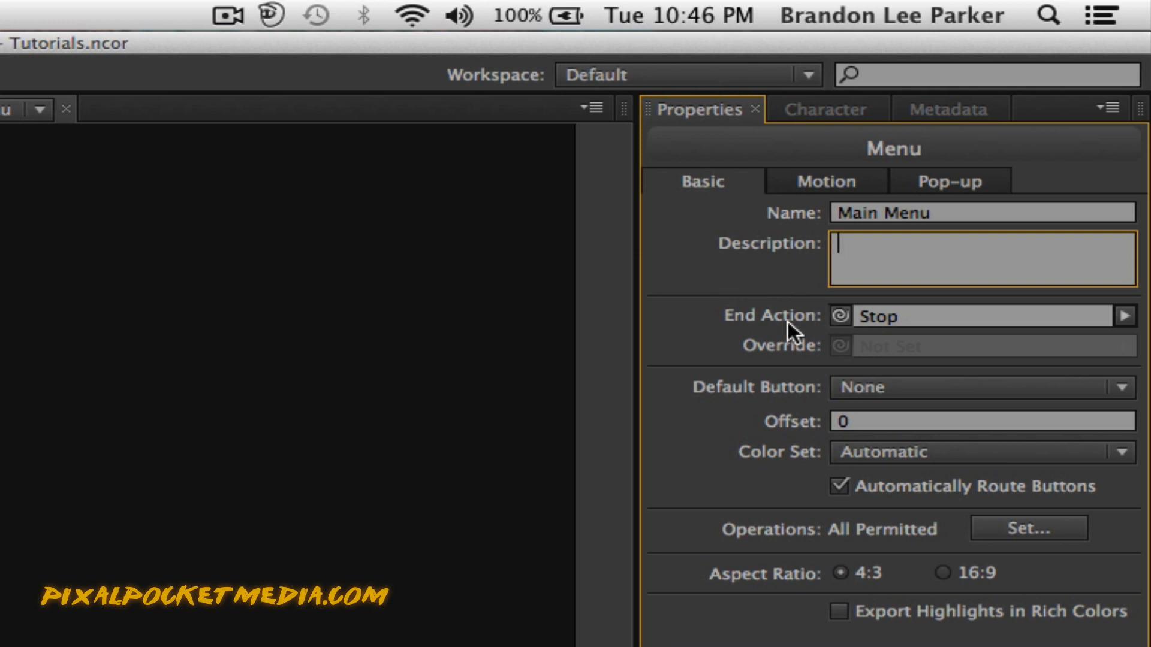
pyautogui.click(778, 284)
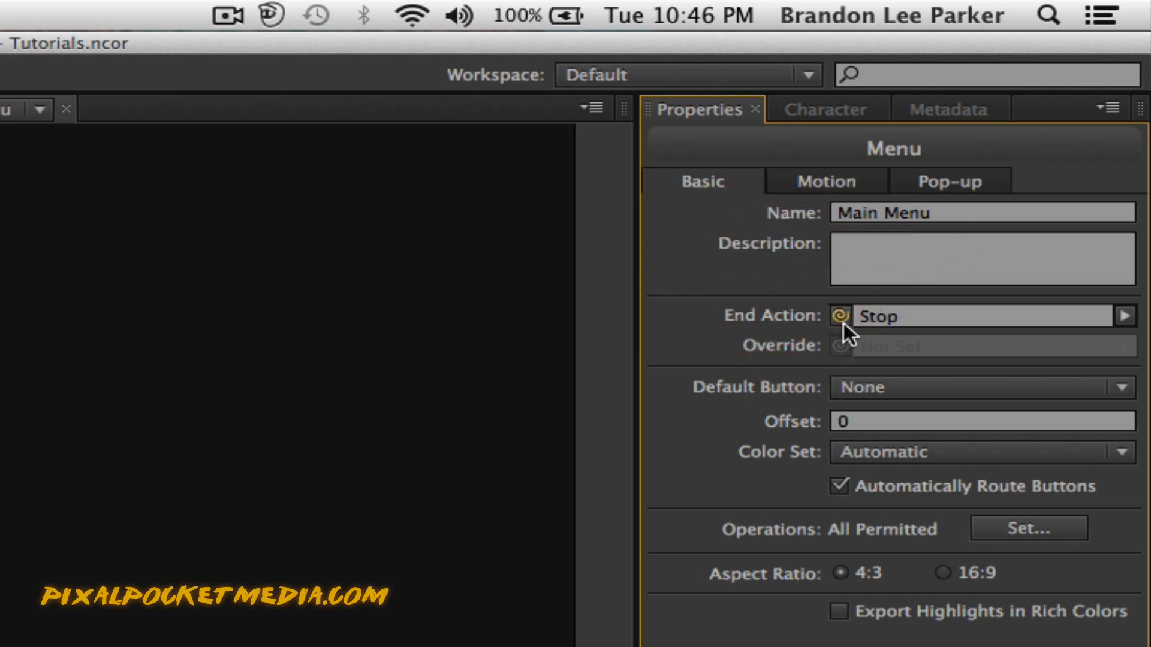
# Step: Try to link the motion video of Main Menu to the menu button list
pyautogui.moveTo(843, 321)
pyautogui.mouseDown()
pyautogui.moveTo(745, 386)
pyautogui.moveTo(843, 344)
pyautogui.moveTo(841, 318)
pyautogui.mouseUp()
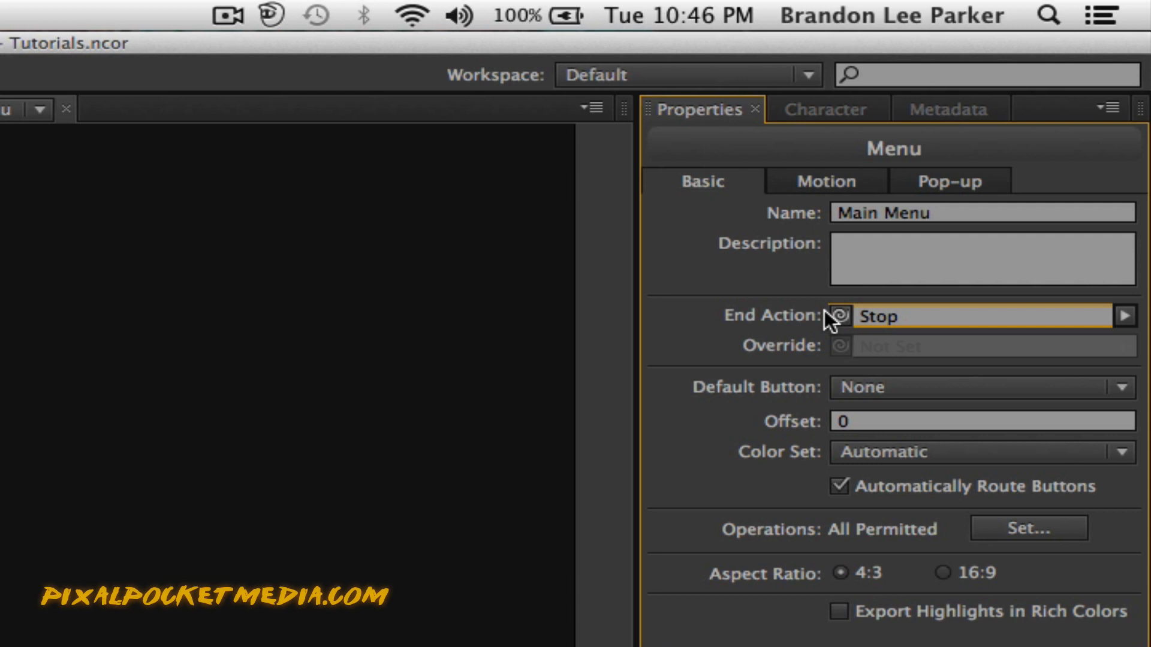
pyautogui.click(813, 180)
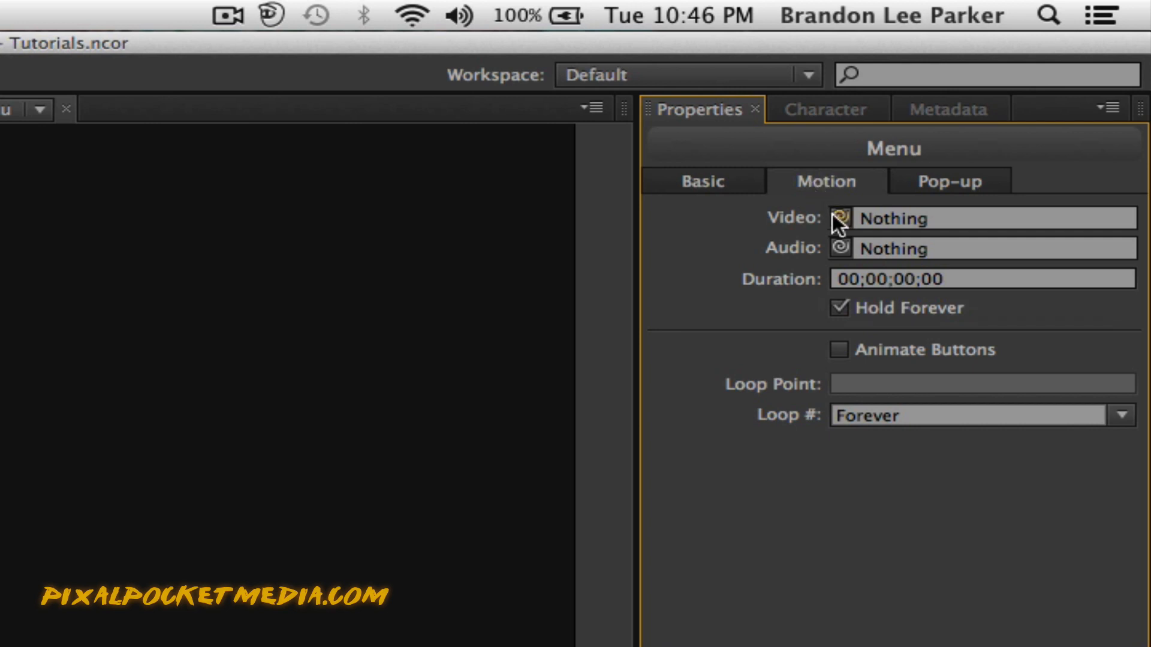
pyautogui.moveTo(840, 217); pyautogui.dragTo(256, 488)
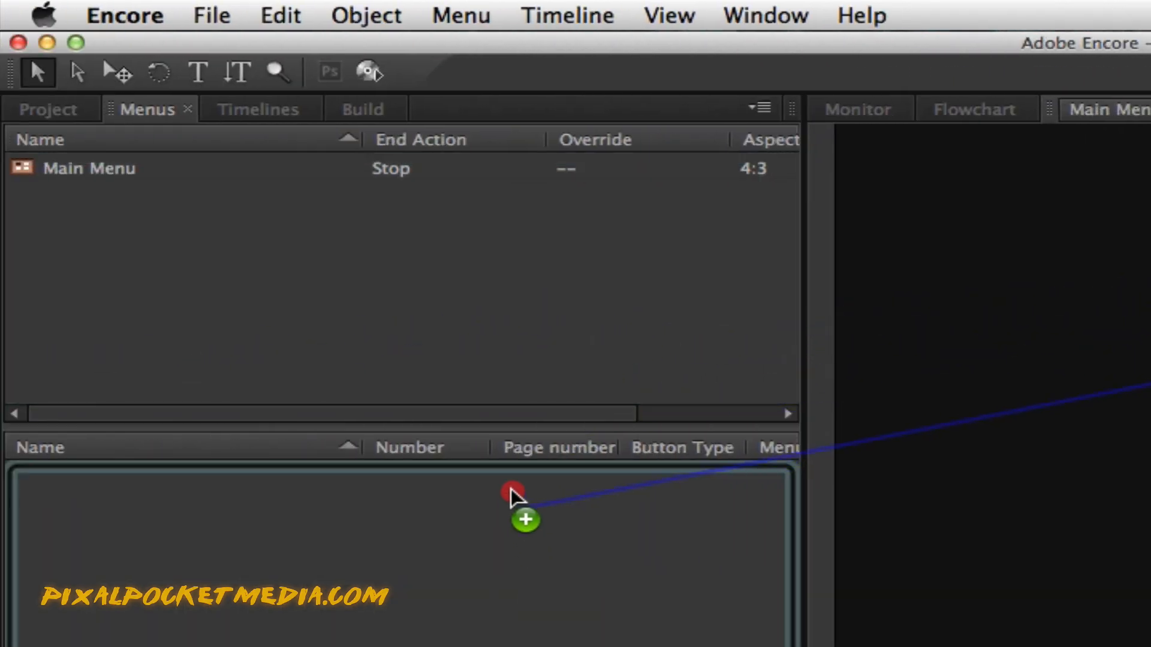
pyautogui.moveTo(513, 498); pyautogui.dragTo(1150, 220)
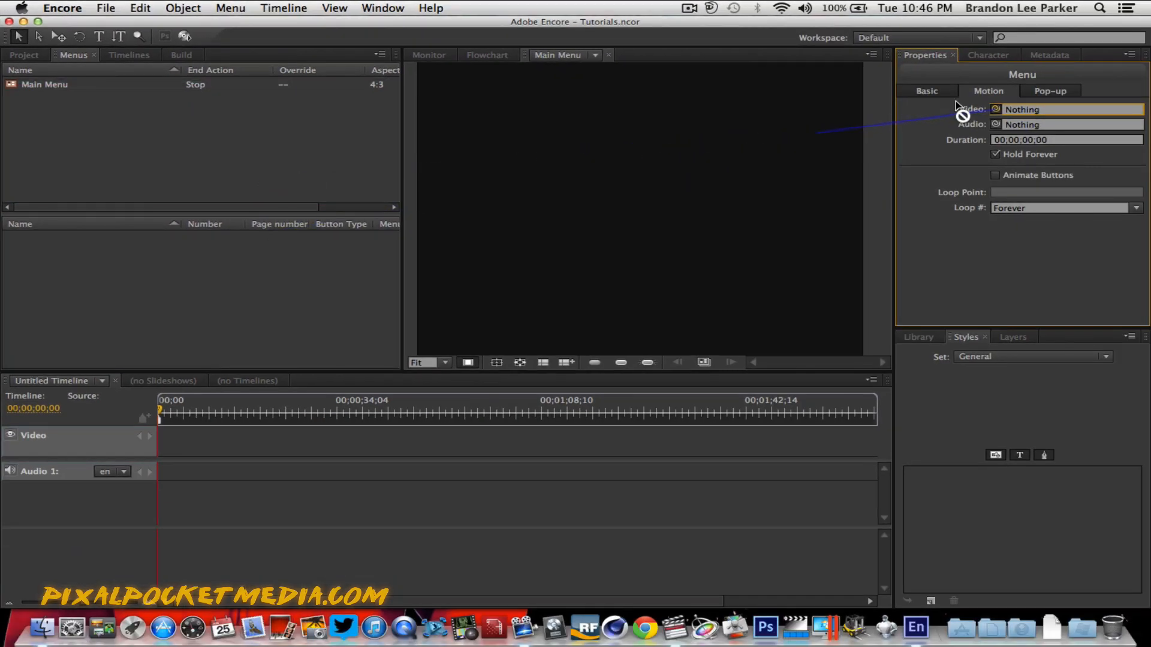
pyautogui.moveTo(956, 102); pyautogui.dragTo(992, 110)
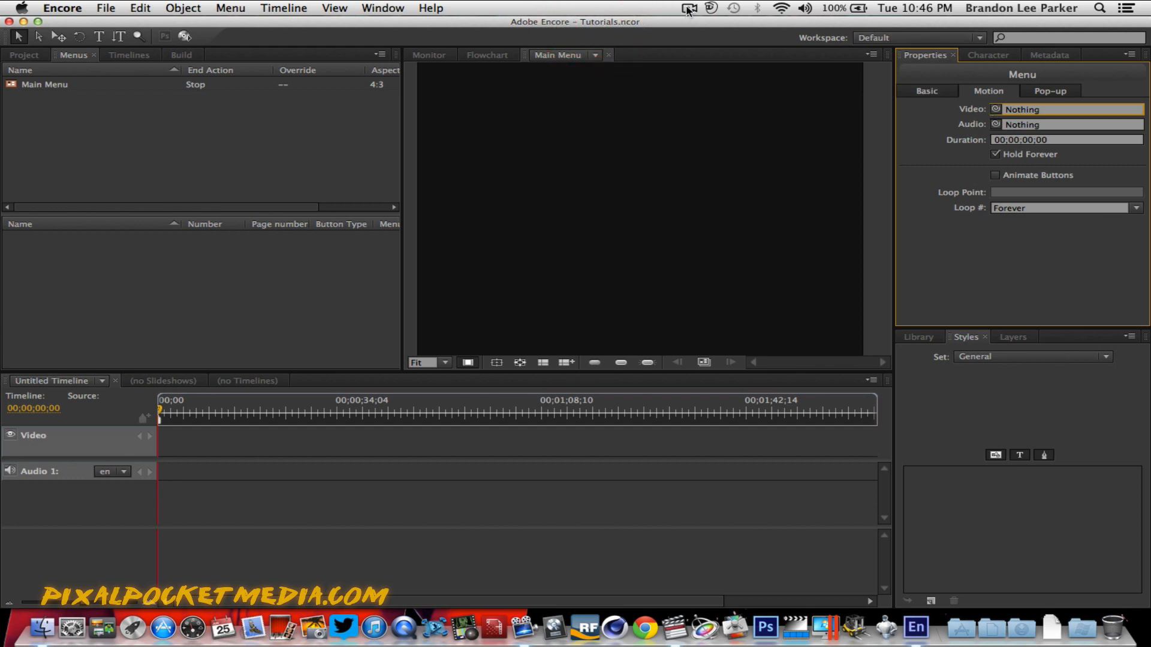
# Step: Minimize the Encore window and switch to Final Cut Pro
pyautogui.click(688, 9)
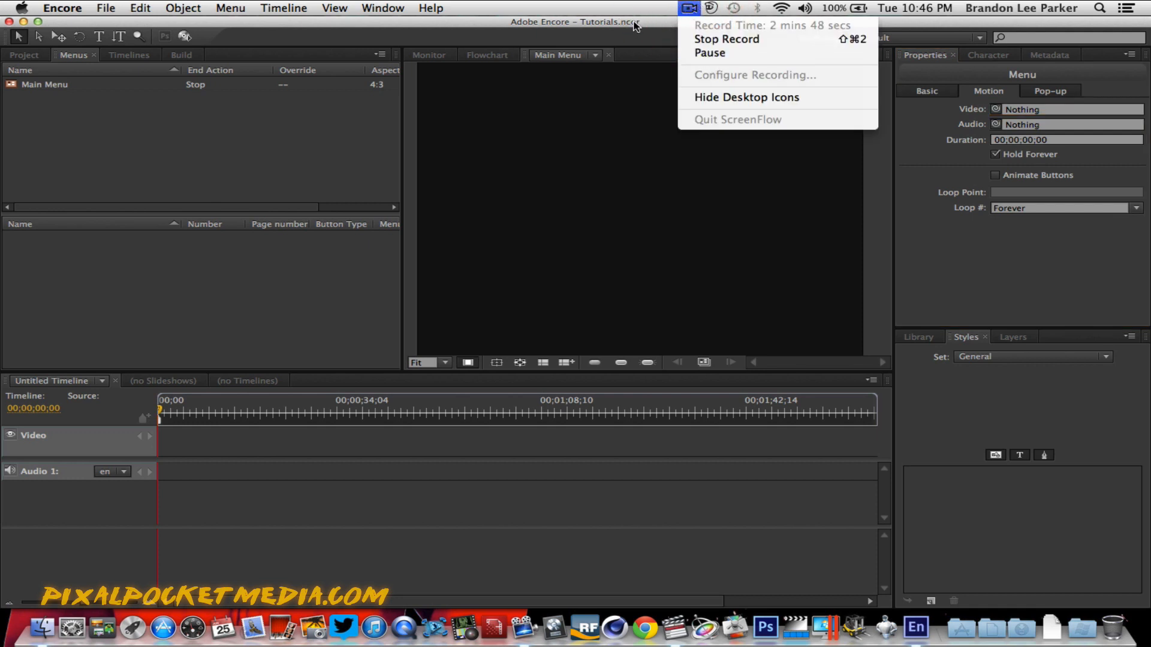
pyautogui.click(630, 21)
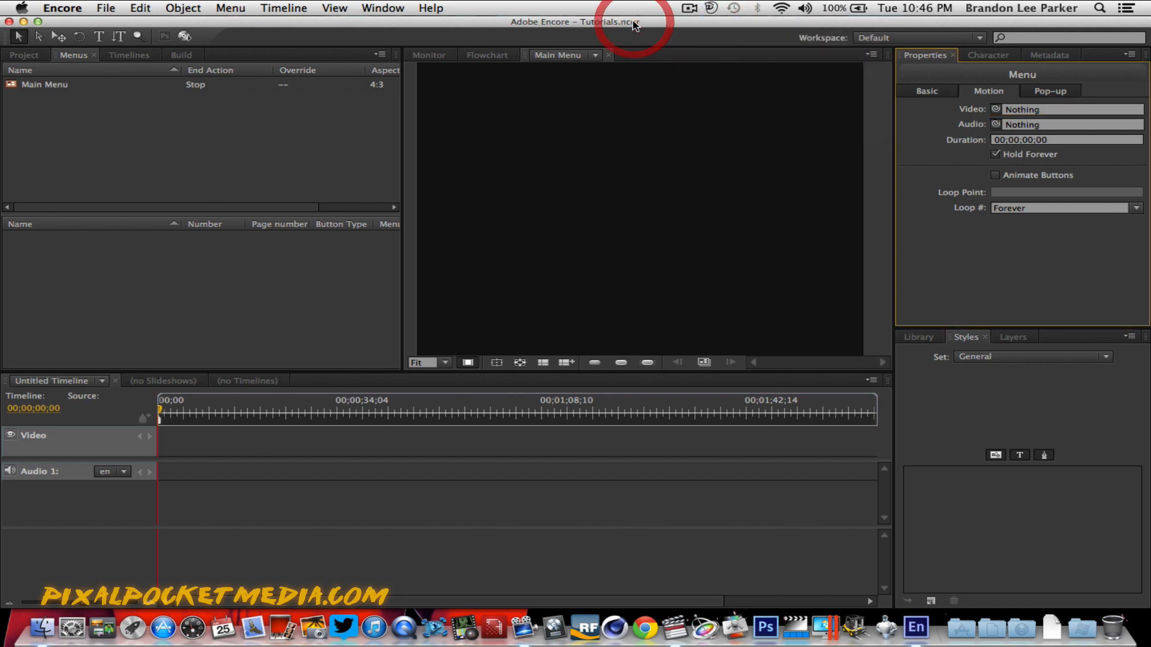
pyautogui.click(23, 21)
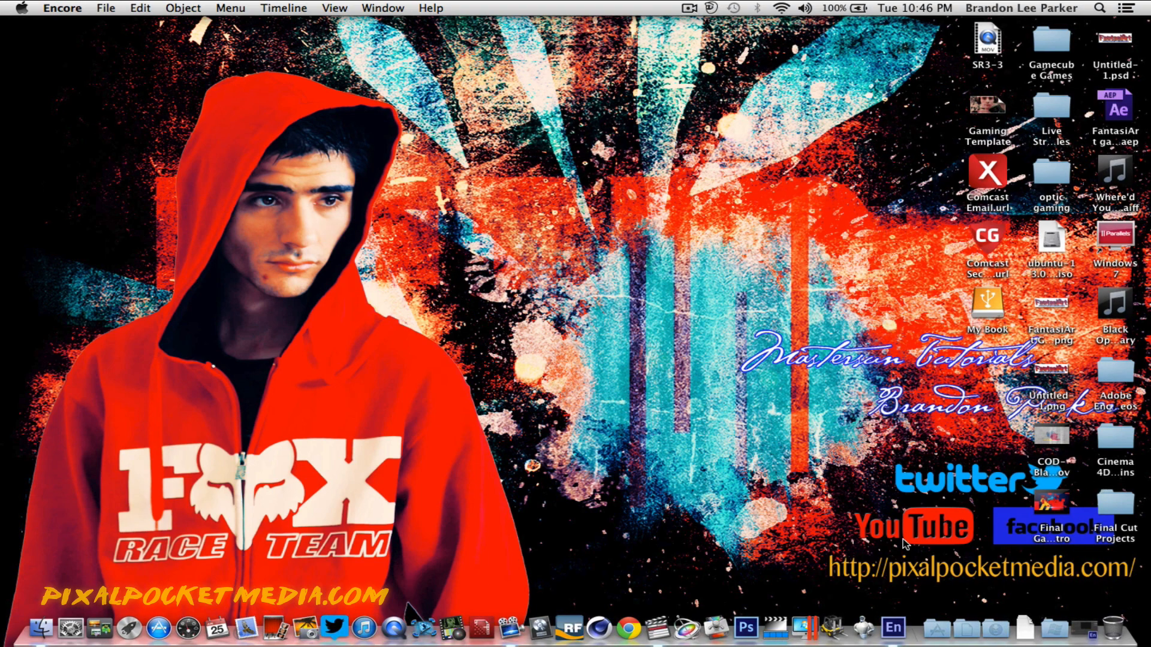
pyautogui.click(657, 618)
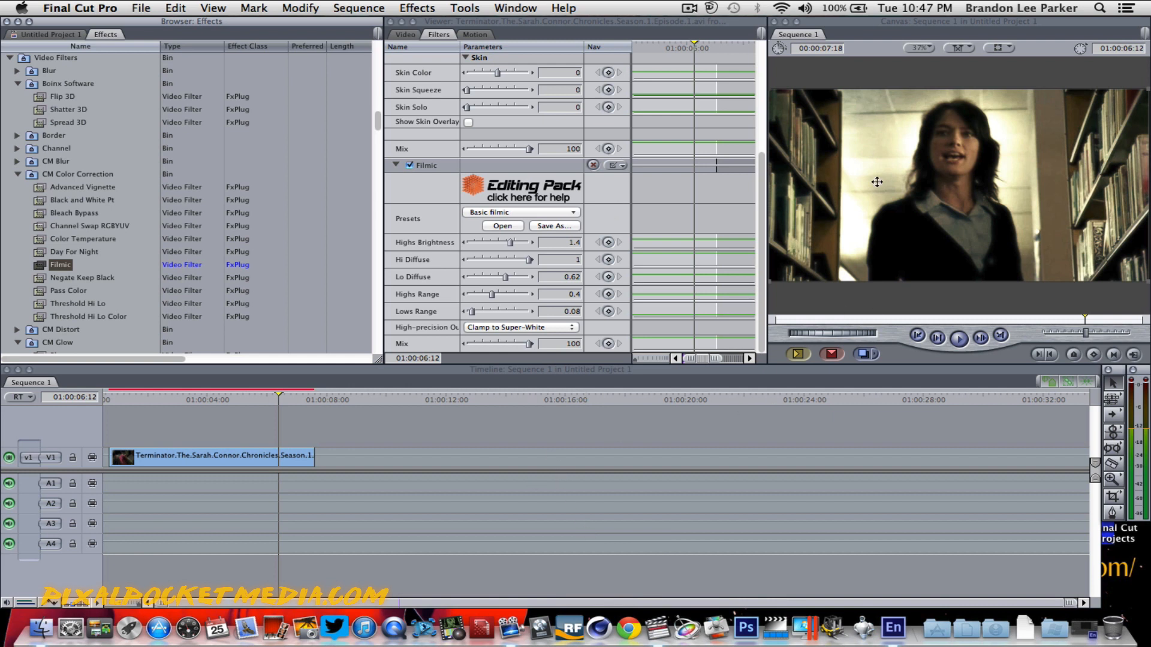
# Step: Move the Terminator clip to the start of the sequence and park the playhead at 01:00:05:17
pyautogui.moveTo(158, 400)
pyautogui.mouseDown()
pyautogui.moveTo(124, 400)
pyautogui.moveTo(308, 400)
pyautogui.mouseUp()
pyautogui.click(239, 400)
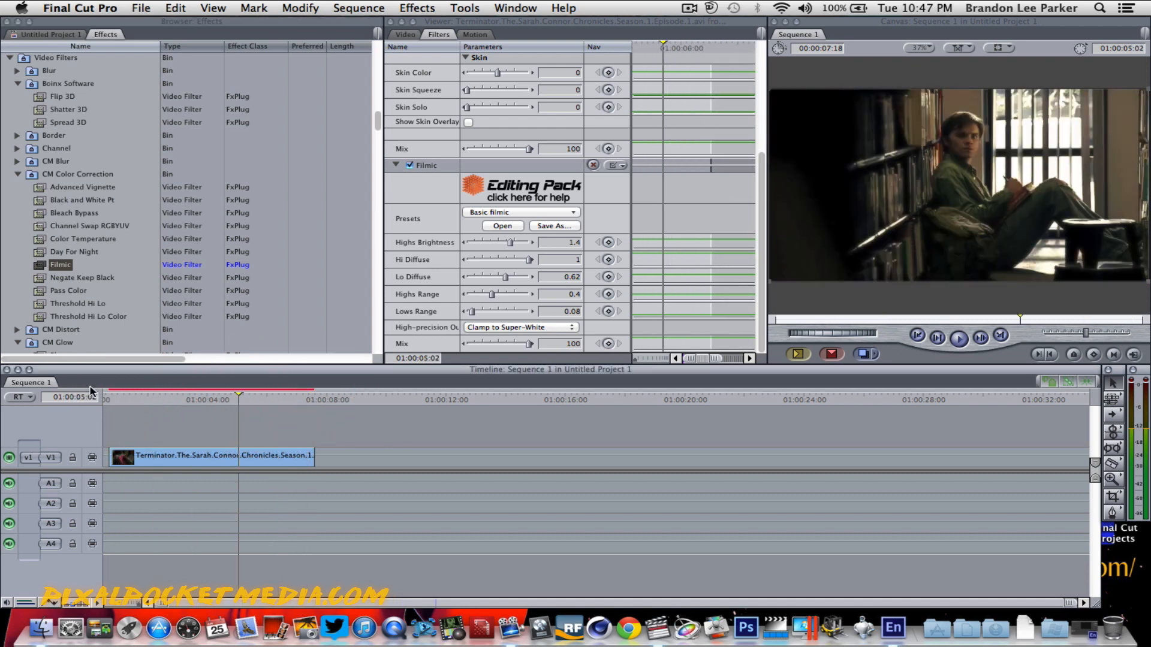
pyautogui.click(129, 400)
pyautogui.moveTo(208, 460); pyautogui.dragTo(197, 457)
pyautogui.click(237, 399)
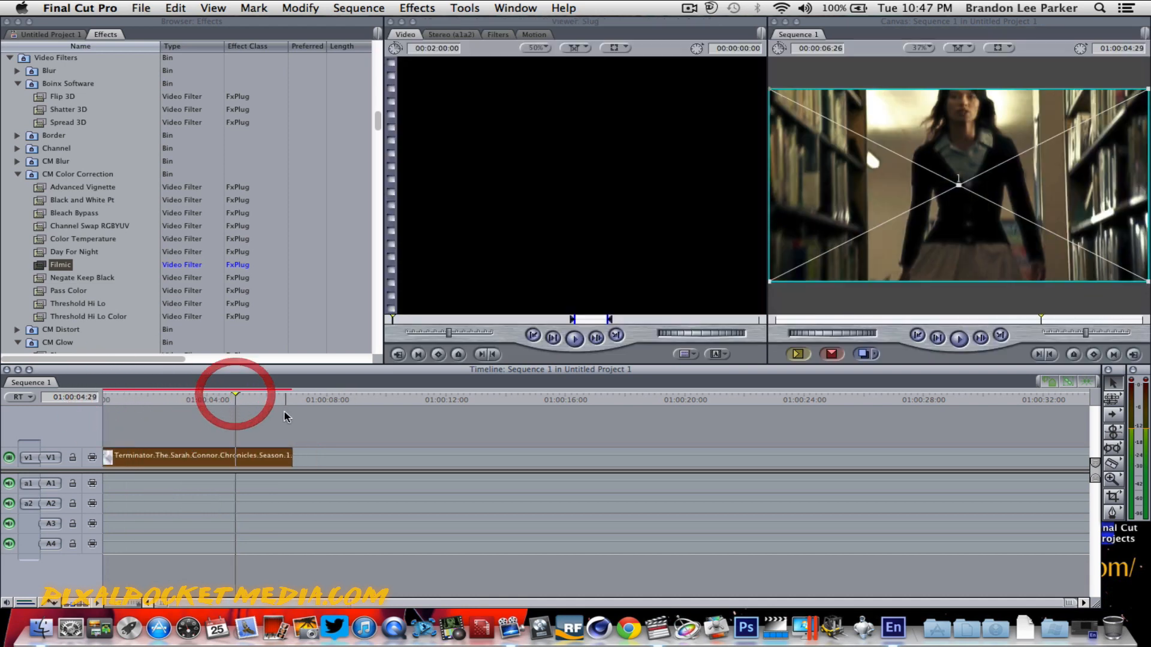
pyautogui.click(253, 400)
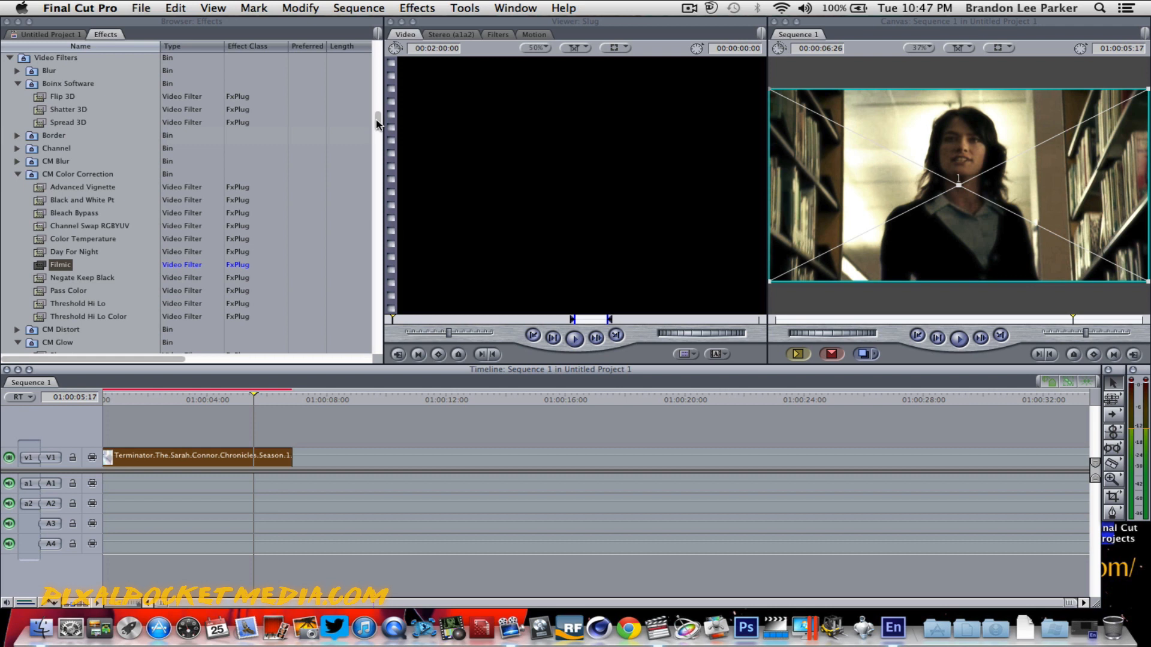
# Step: Browse the available video filters, including Luca's Effects, Magic Bullet and Color Correction, and move the playhead to 01:00:01:27
pyautogui.moveTo(378, 123); pyautogui.dragTo(372, 177)
pyautogui.scroll(-15, 200, 234)
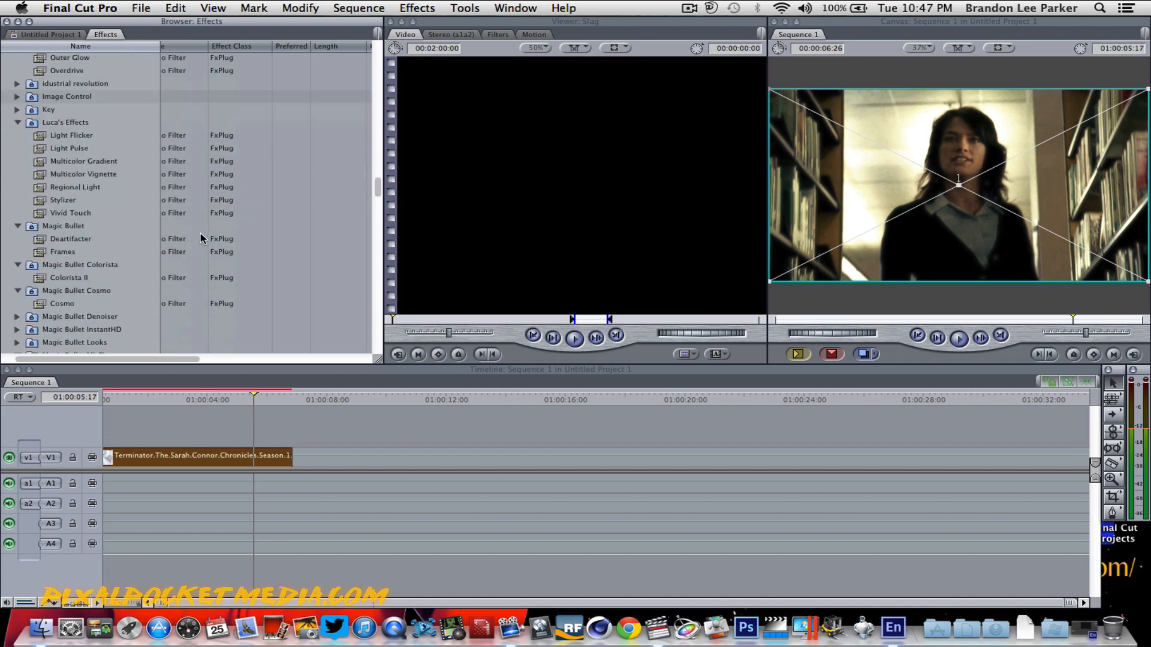
pyautogui.scroll(10, 201, 238)
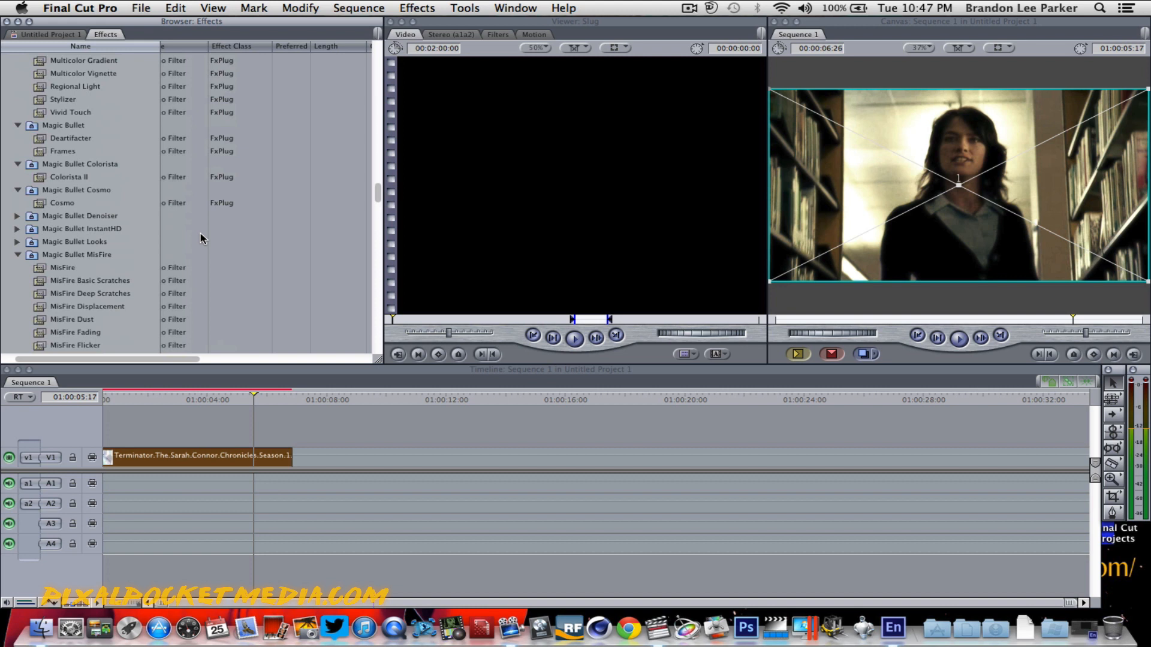
pyautogui.scroll(4, 200, 238)
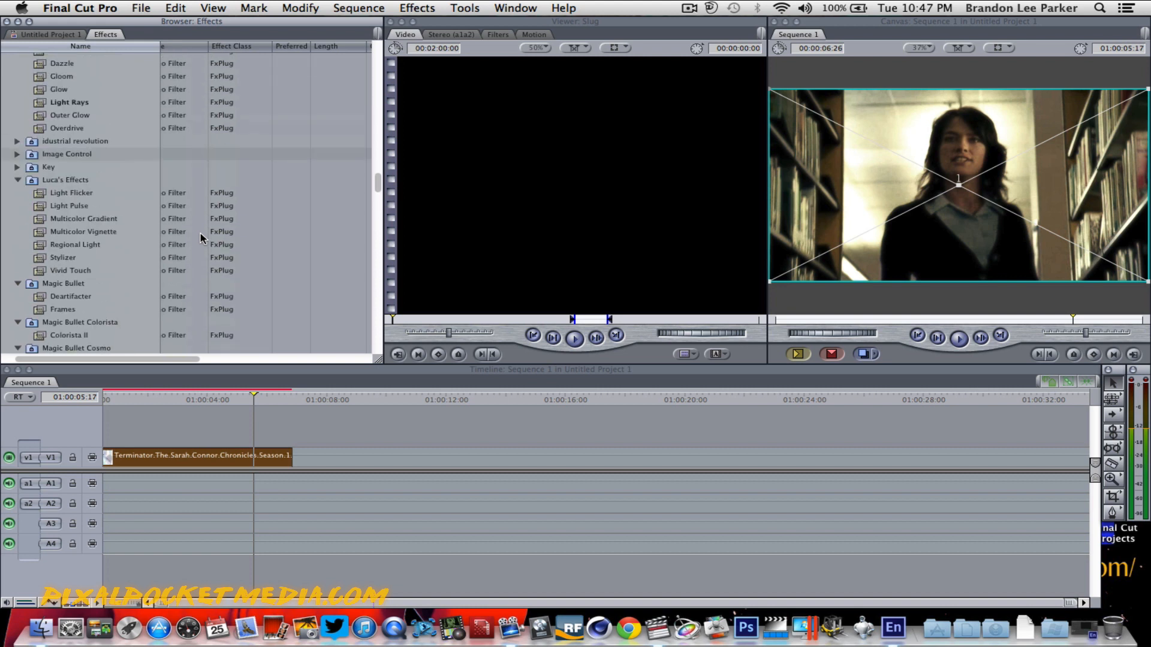
pyautogui.scroll(7, 200, 238)
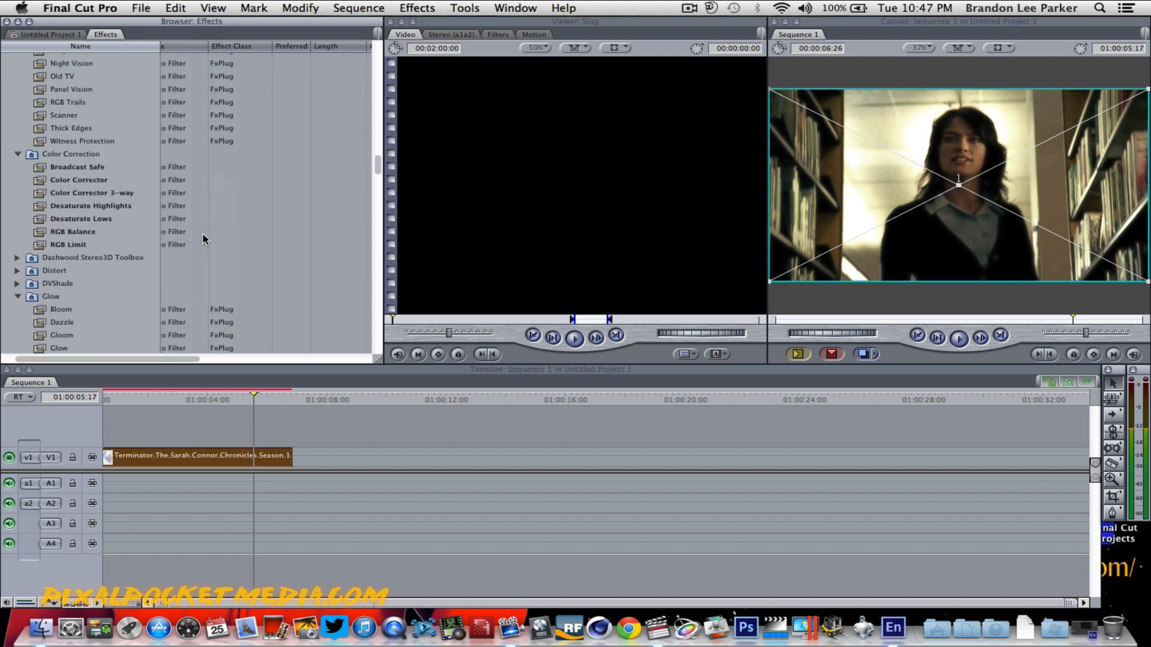
pyautogui.click(147, 411)
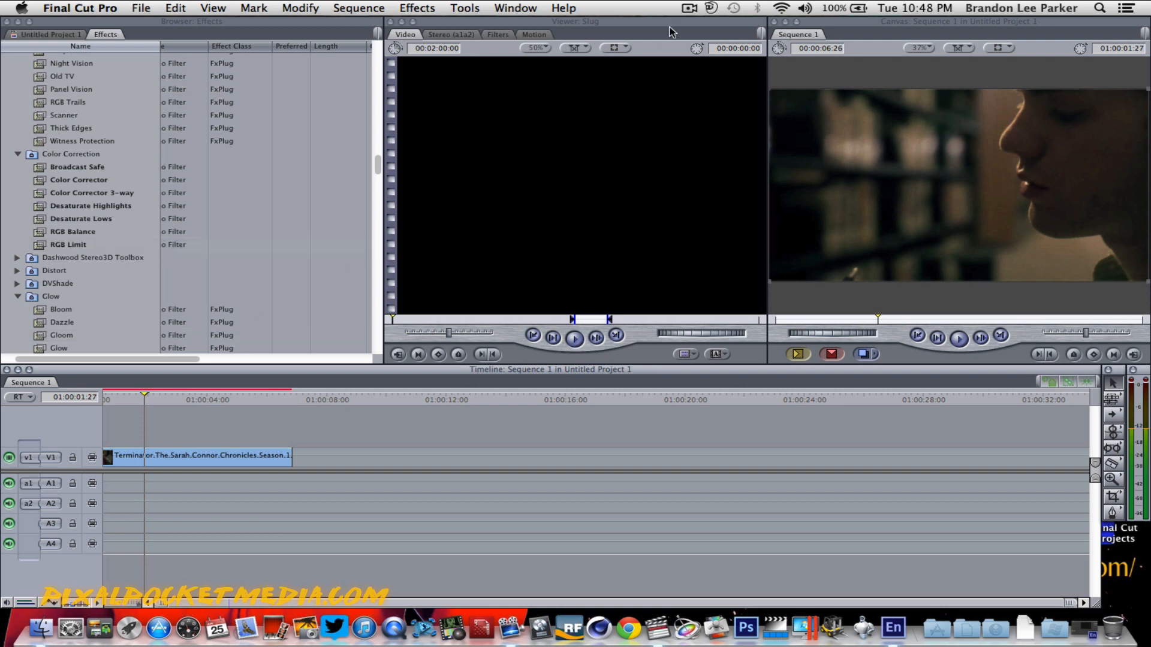
pyautogui.click(689, 8)
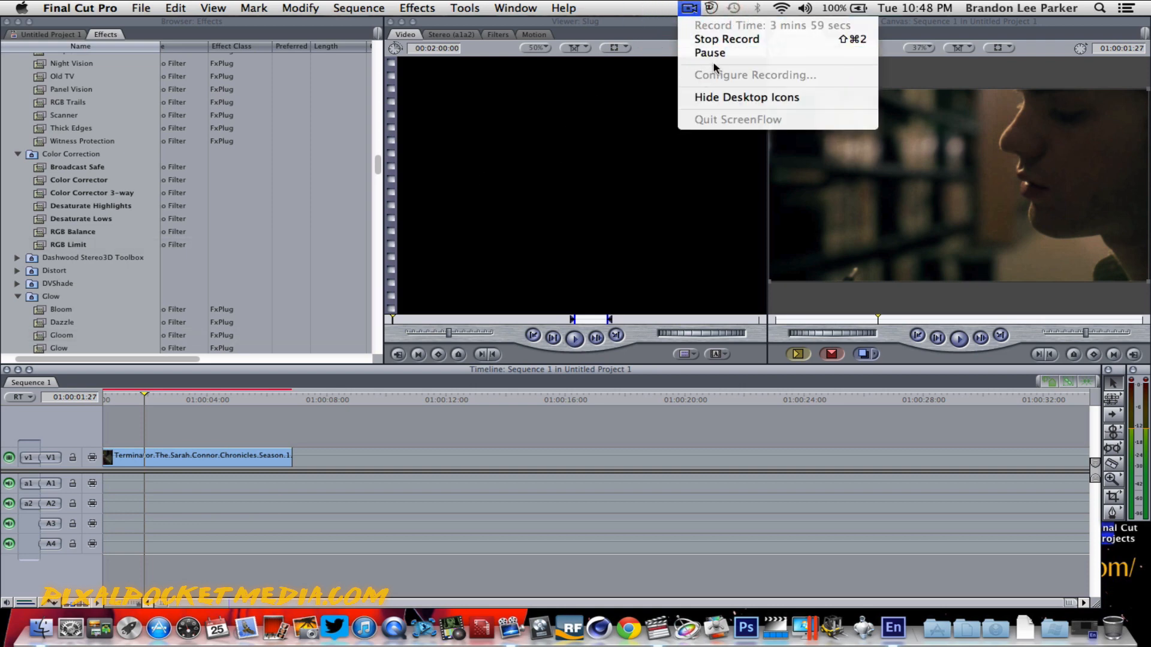
pyautogui.click(713, 40)
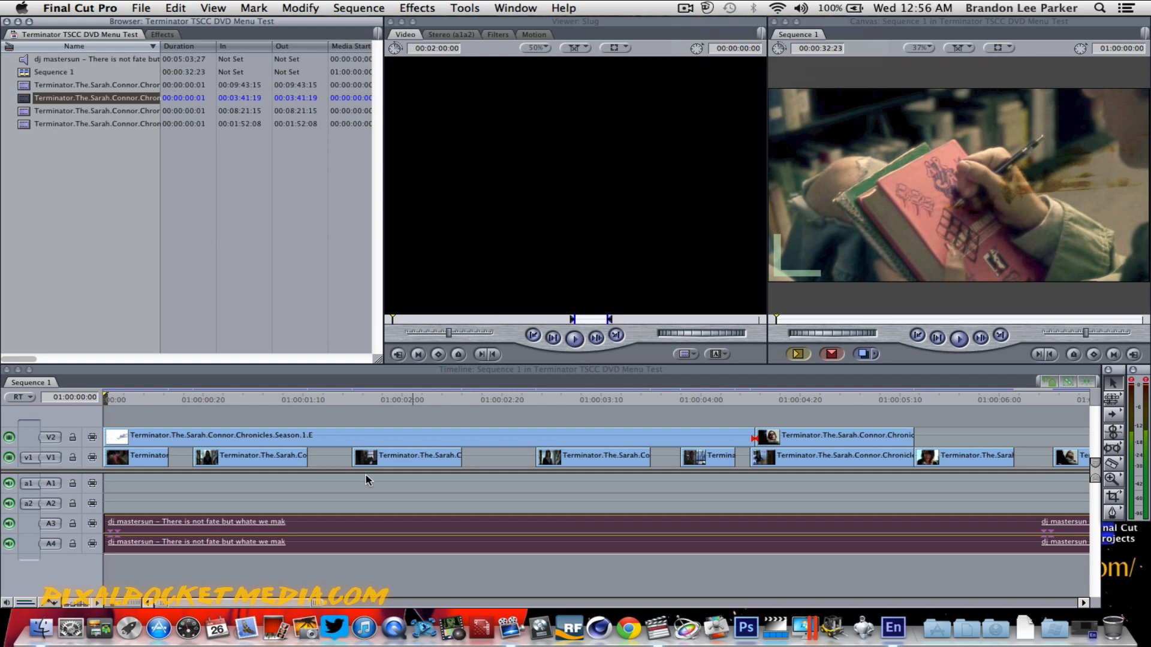
# Step: Inspect the closing transitions of the Terminator DVD menu sequence and play the sequence through from its start
pyautogui.moveTo(221, 606); pyautogui.dragTo(911, 604)
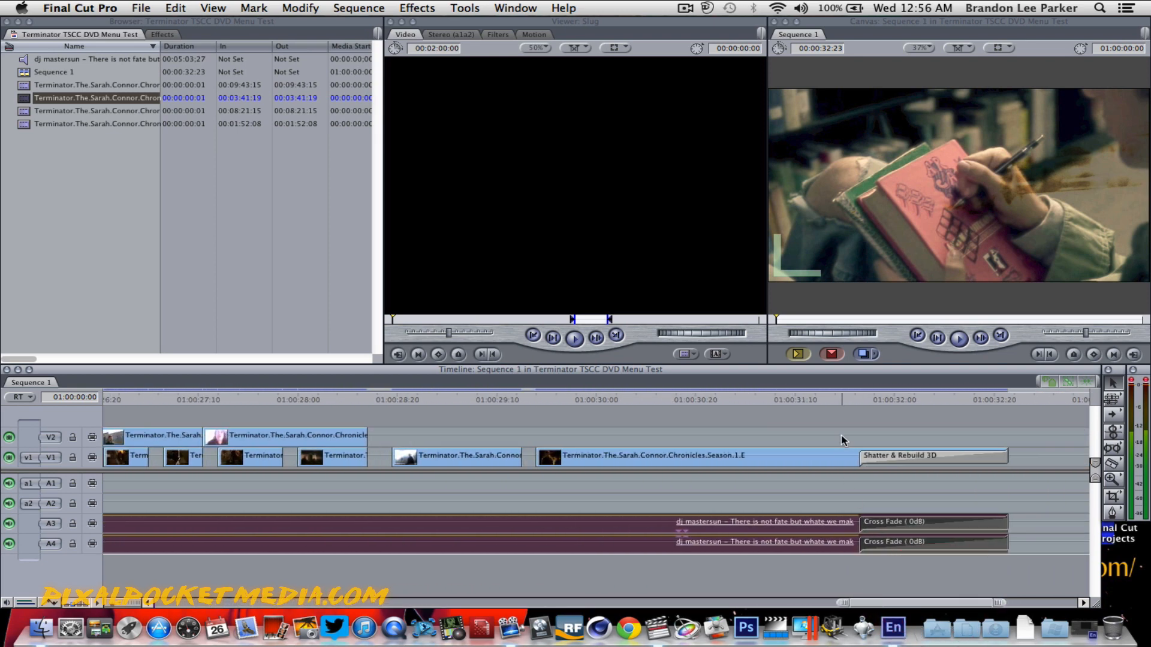
pyautogui.click(845, 400)
pyautogui.click(999, 400)
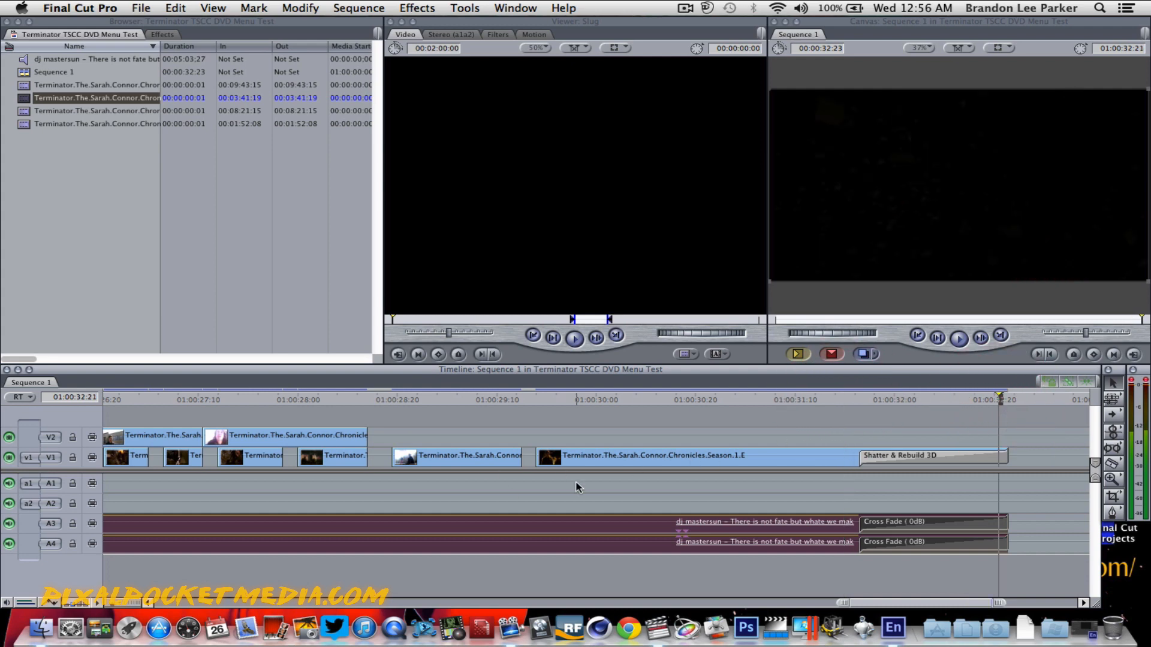
pyautogui.moveTo(872, 597); pyautogui.dragTo(180, 602)
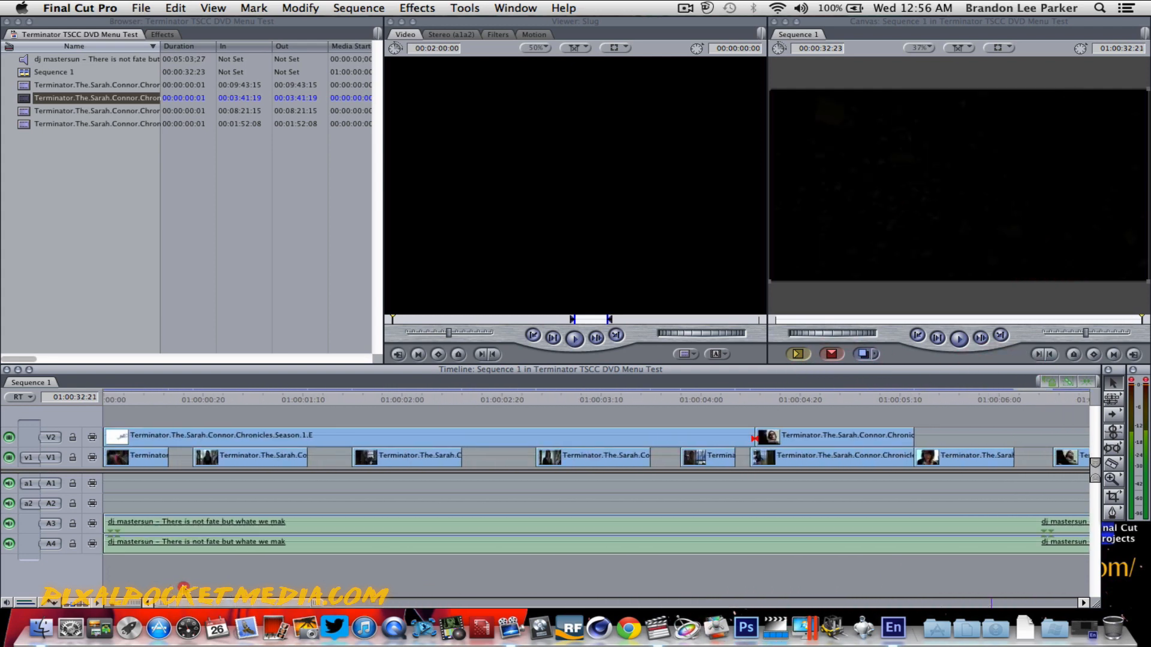
pyautogui.click(110, 400)
pyautogui.press('space')
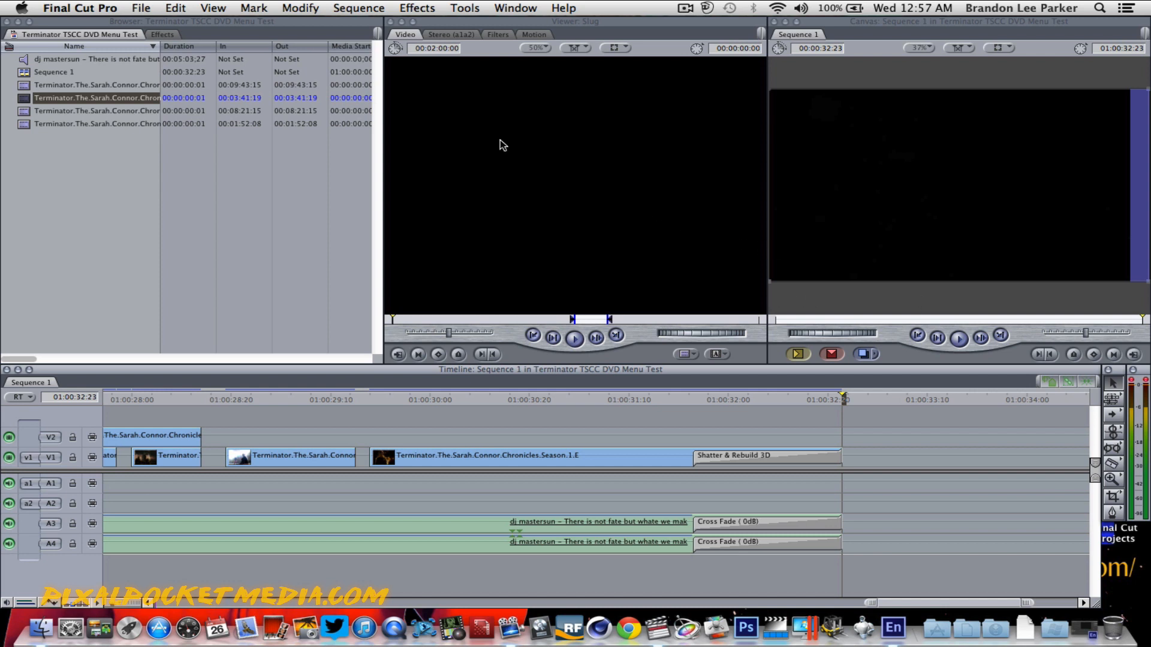
pyautogui.click(687, 11)
pyautogui.click(708, 32)
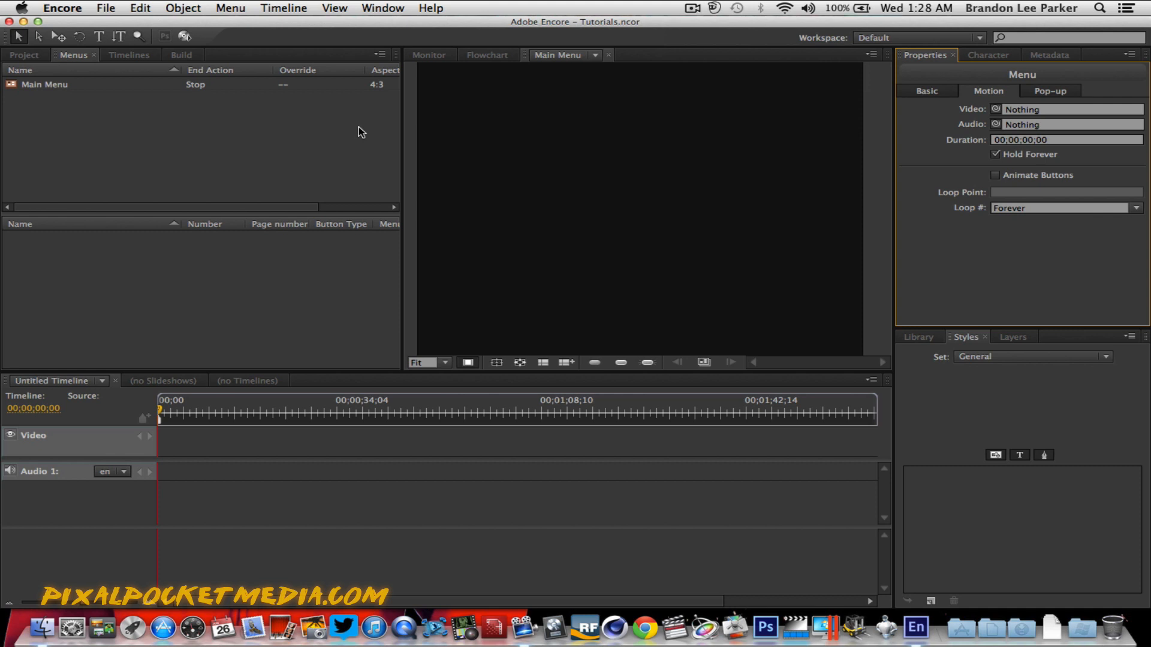
# Step: Import the TSCC-DVD Motion Menu Video from the Desktop into the Encore project as an asset
pyautogui.click(107, 9)
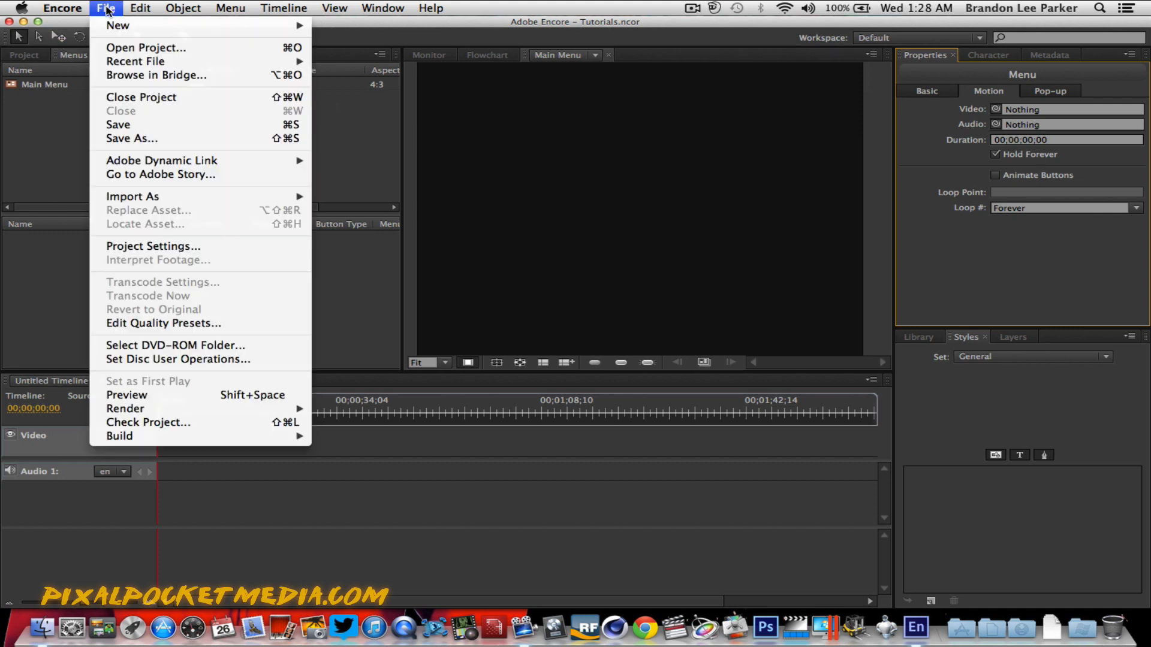
pyautogui.moveTo(150, 196)
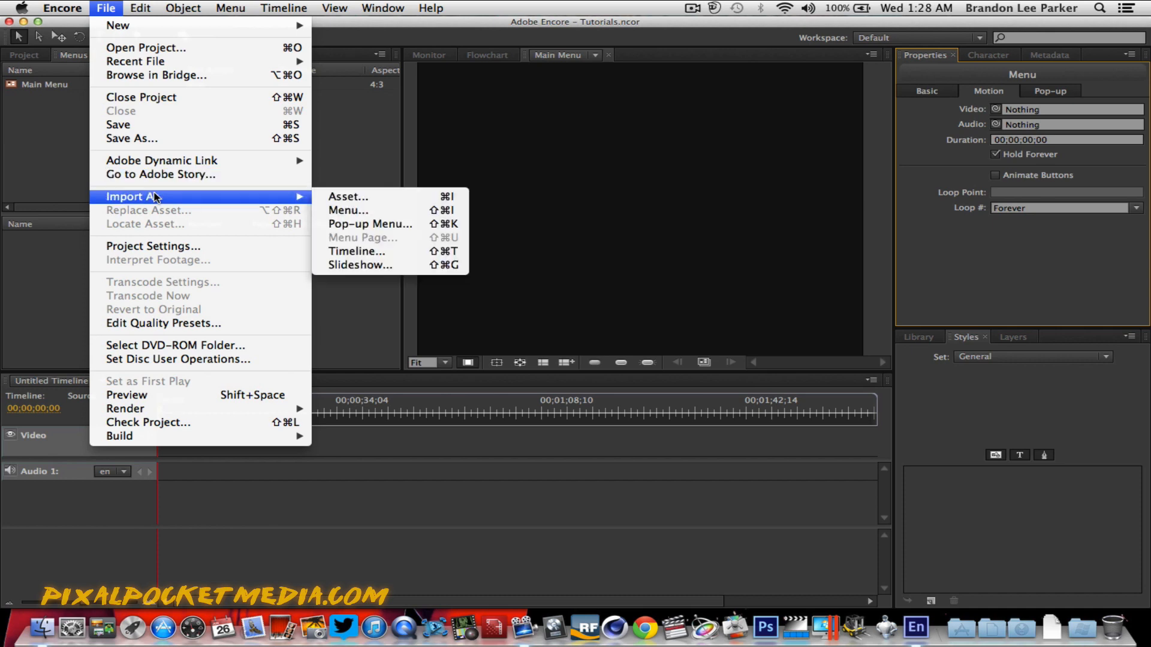
pyautogui.click(347, 197)
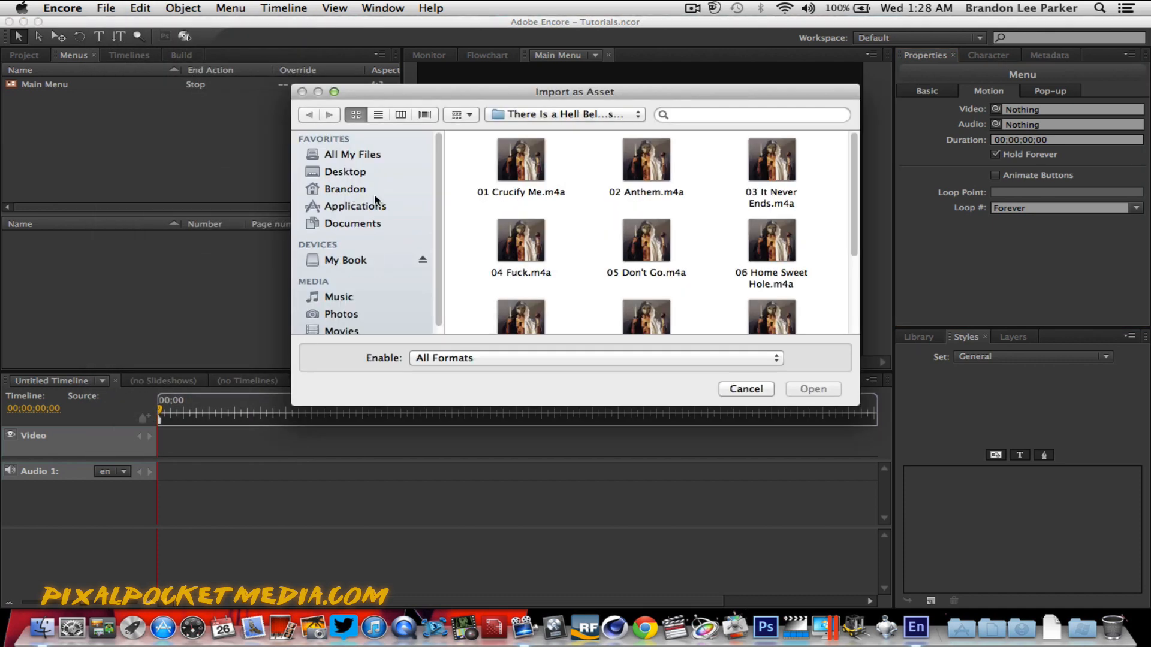
pyautogui.click(578, 115)
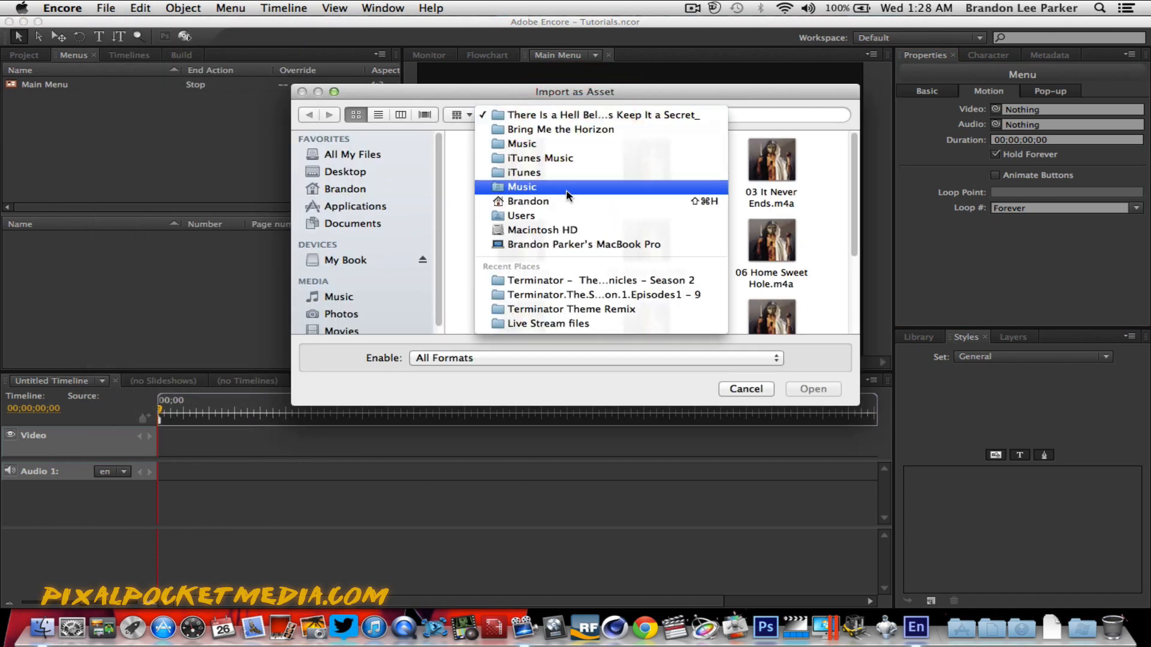
pyautogui.click(332, 189)
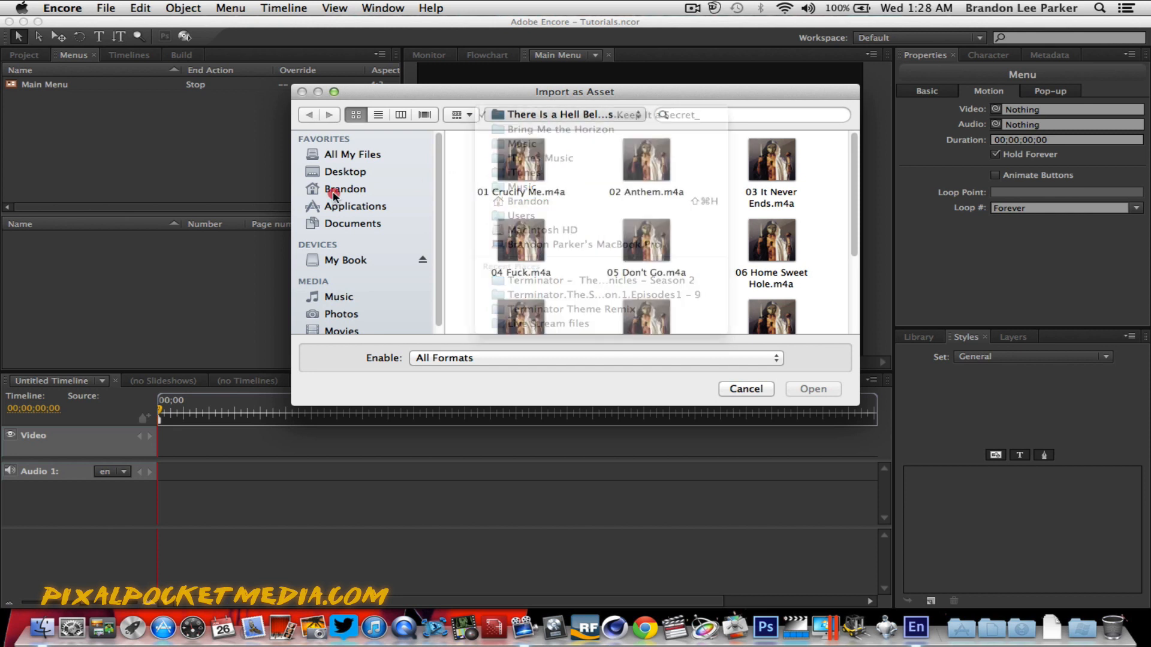
pyautogui.click(347, 172)
pyautogui.scroll(-5, 619, 188)
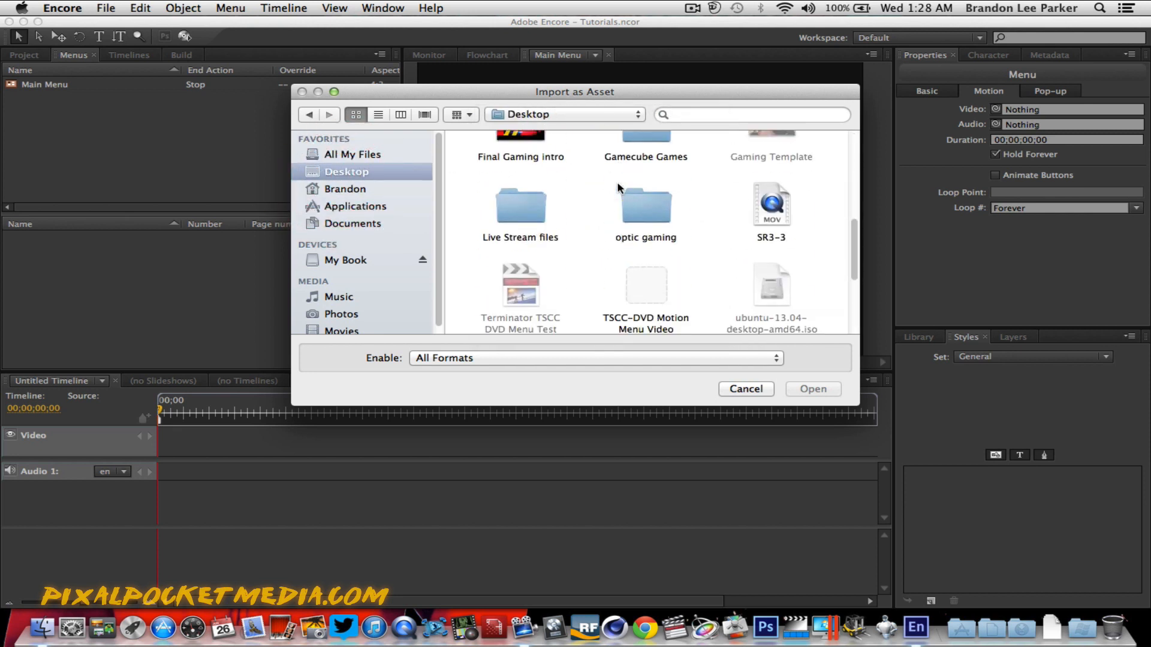
pyautogui.scroll(4, 623, 191)
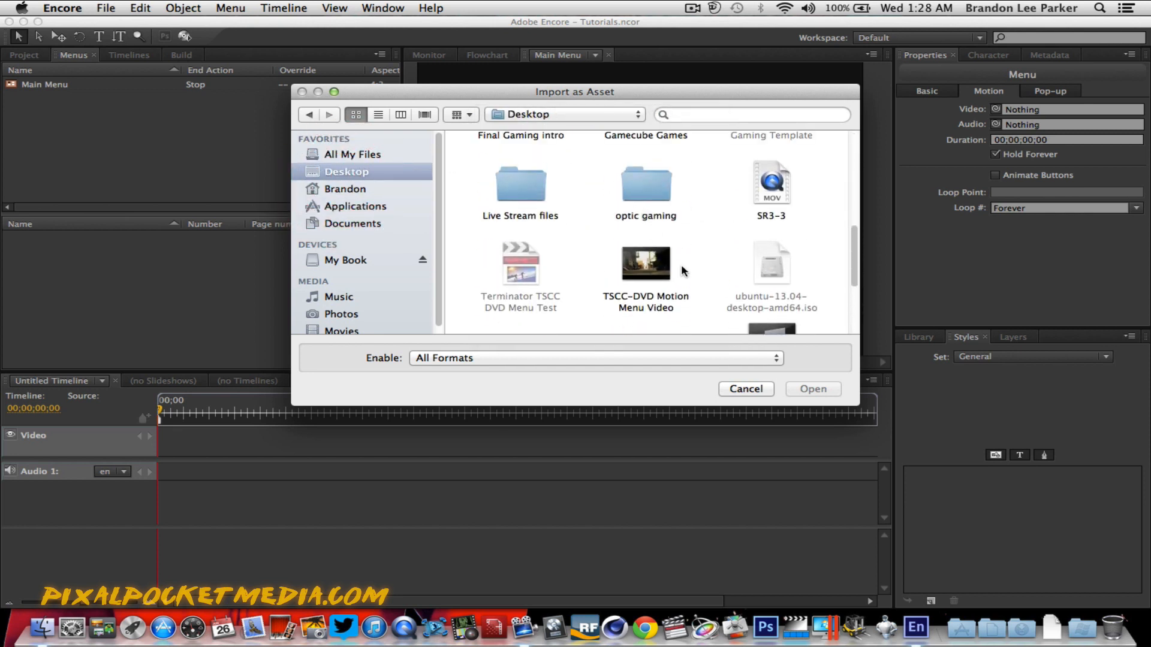
pyautogui.click(650, 264)
pyautogui.click(806, 390)
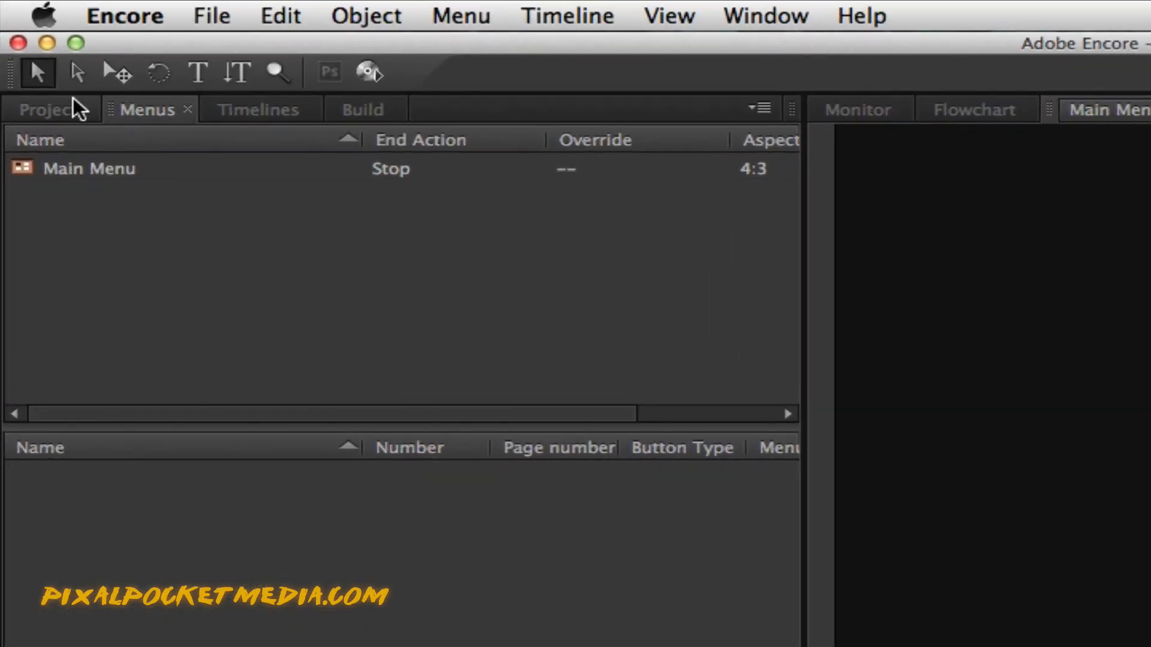
# Step: Link the Main Menu's motion video to TSCC-DVD Motion Menu Video.mov in the project assets
pyautogui.click(73, 103)
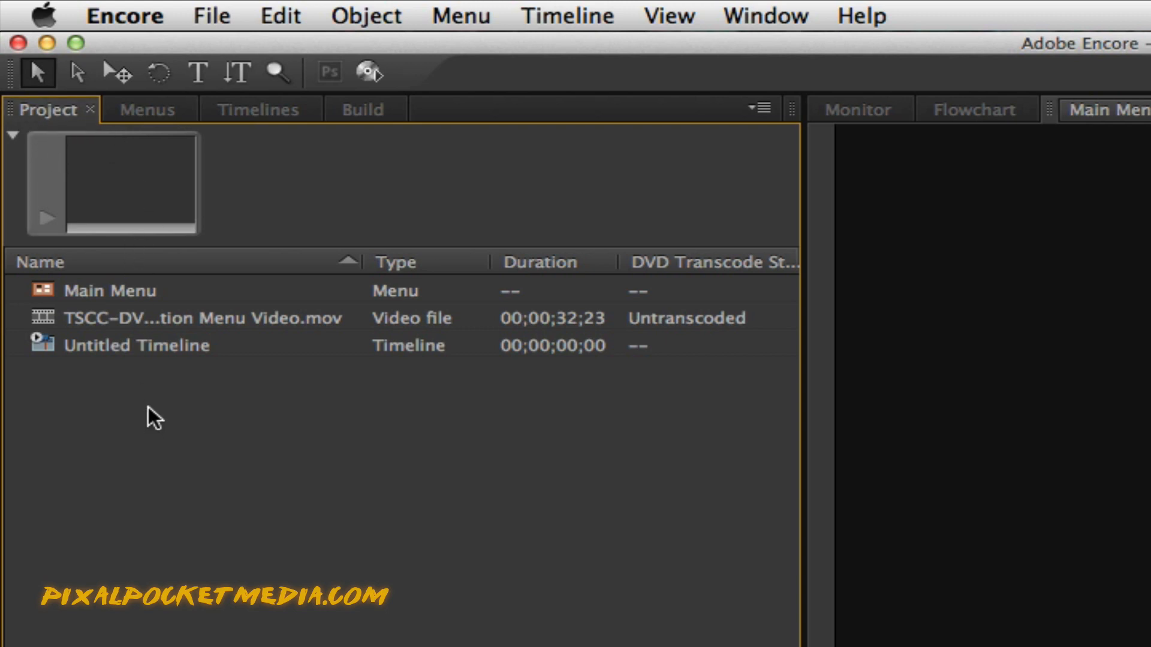
pyautogui.click(118, 316)
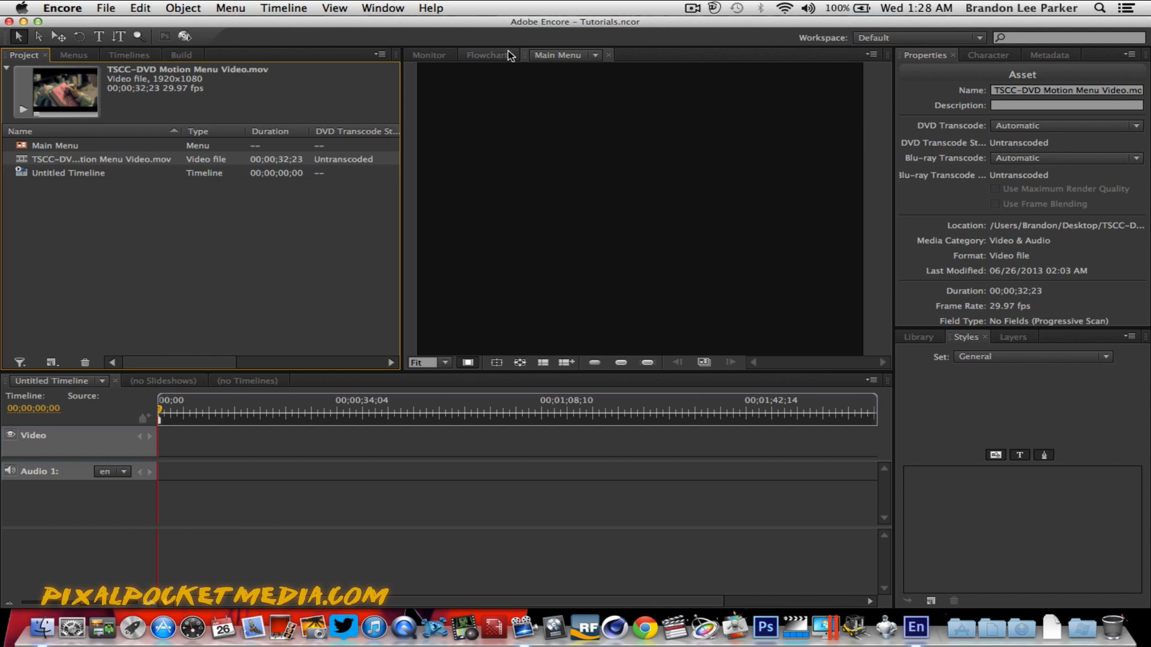
pyautogui.rightClick(556, 56)
pyautogui.click(506, 160)
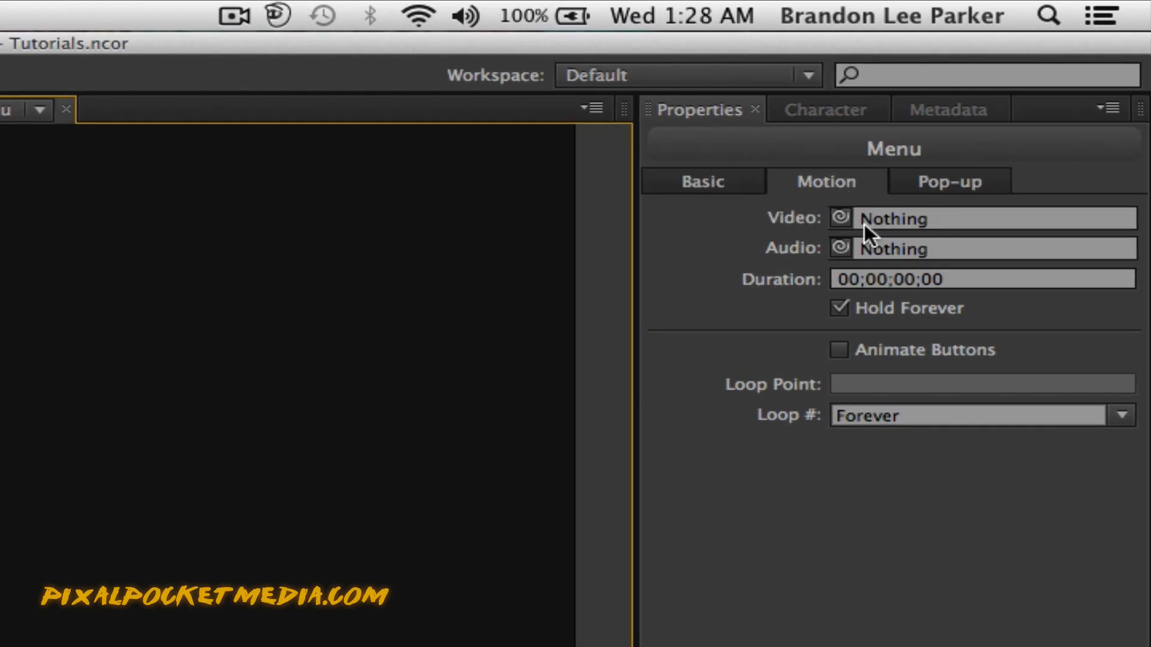
pyautogui.moveTo(839, 217); pyautogui.dragTo(70, 319)
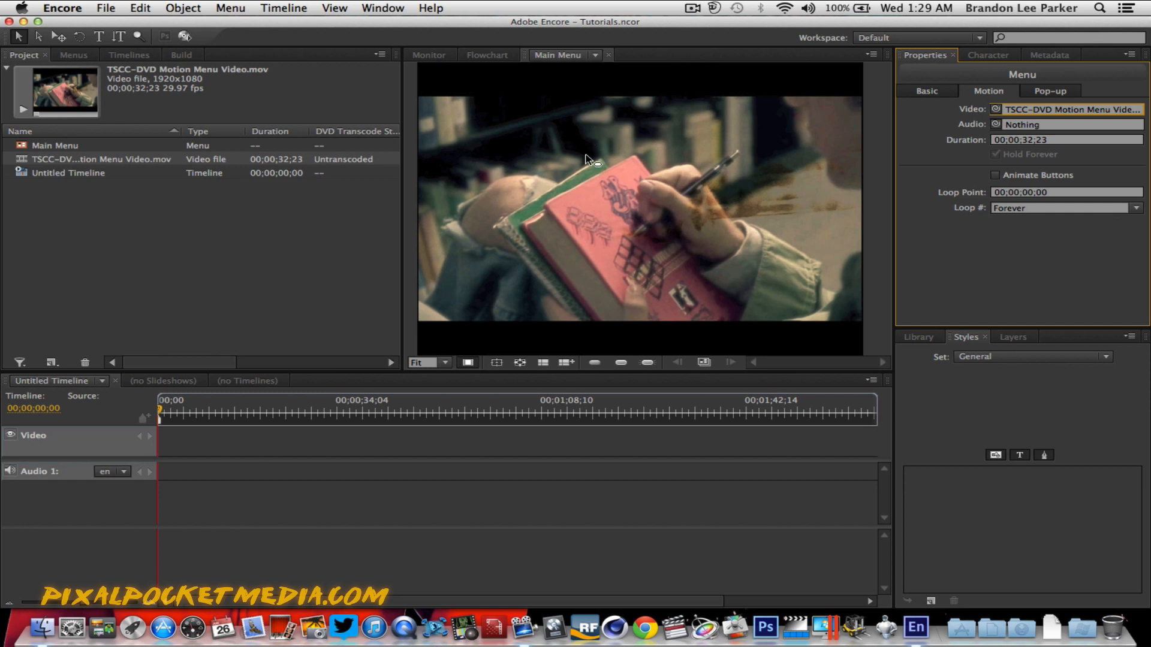
# Step: Compare the 4:3 and 16:9 aspect ratios for the Main Menu and set it to 16:9
pyautogui.rightClick(573, 201)
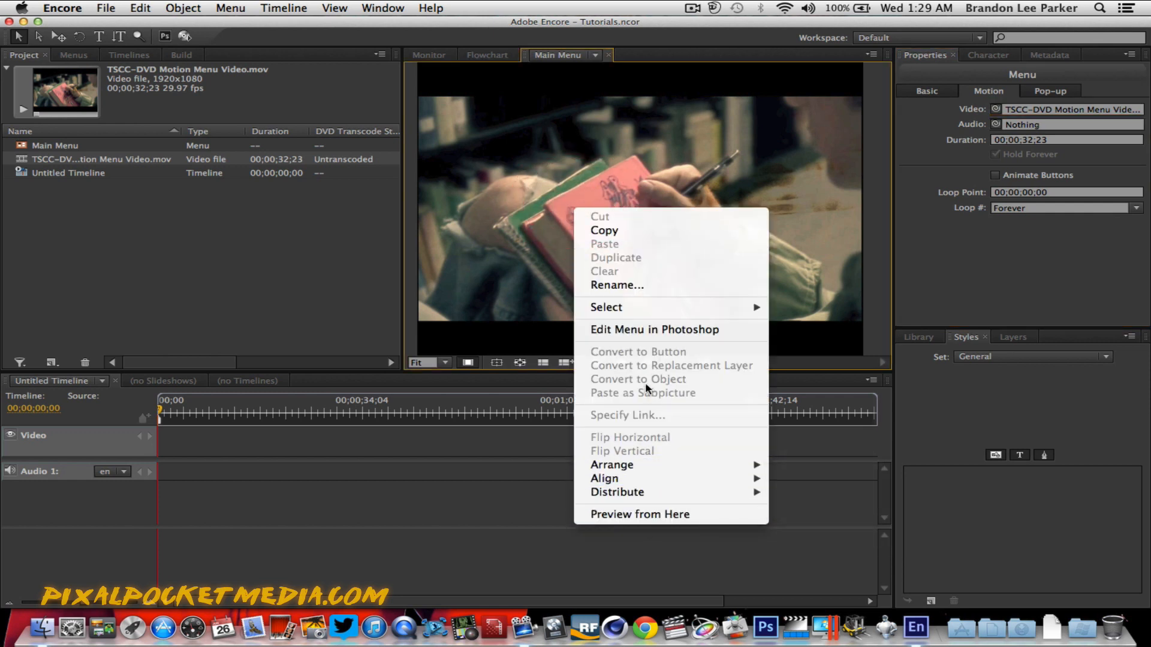
pyautogui.click(530, 295)
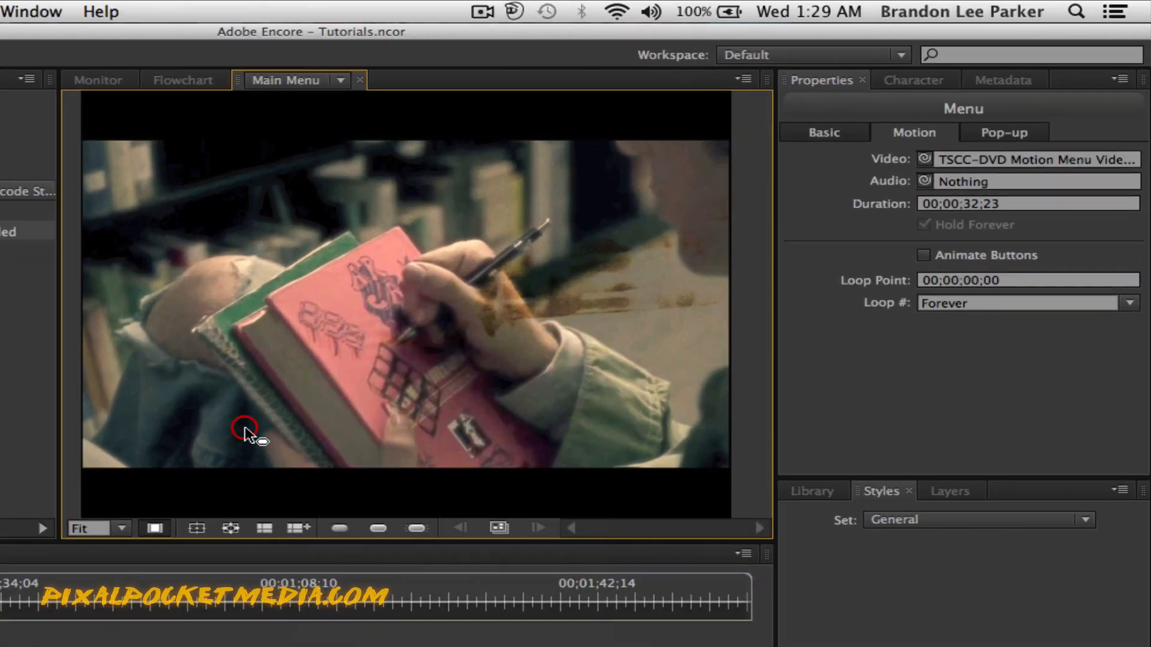
pyautogui.click(839, 137)
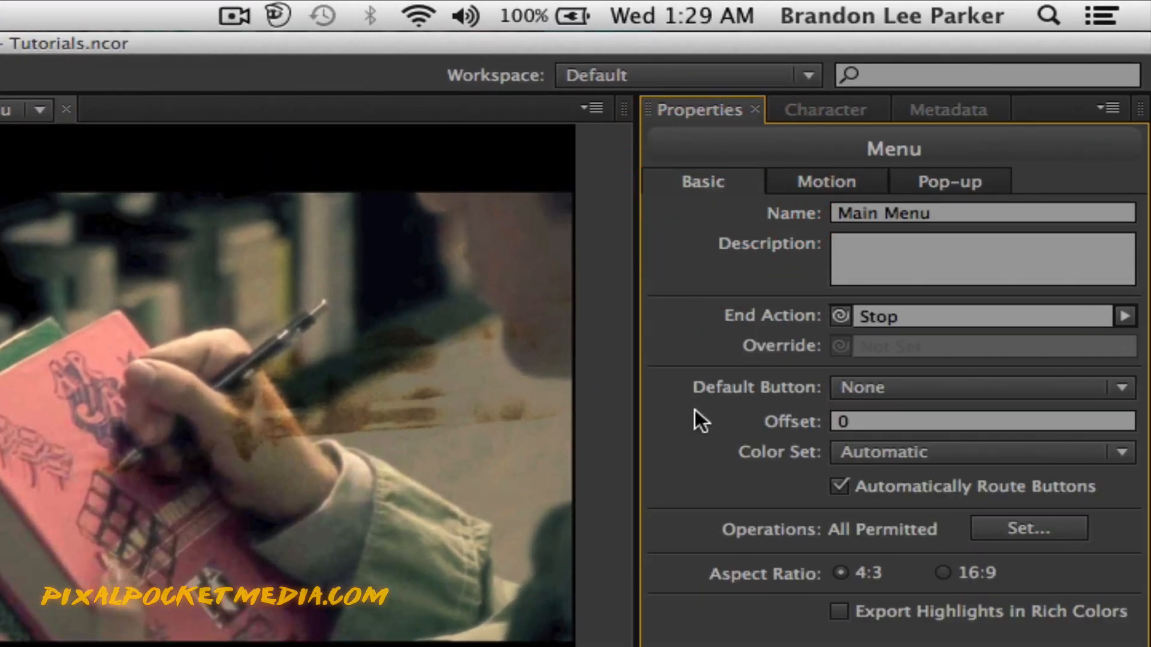
pyautogui.click(943, 575)
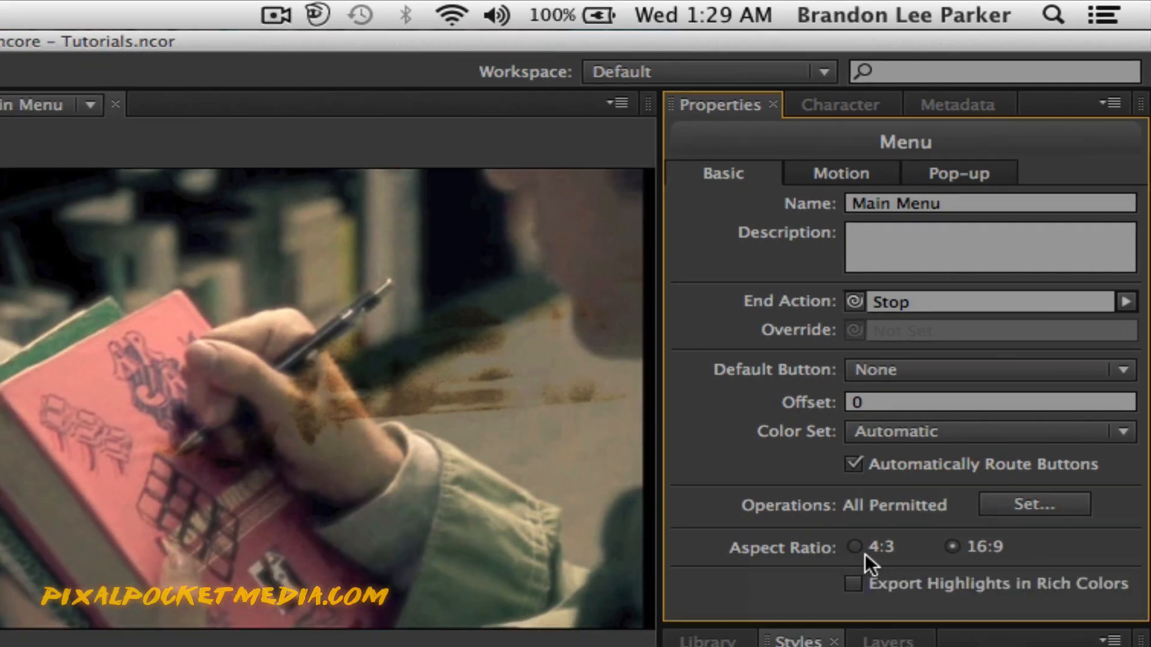
pyautogui.click(841, 573)
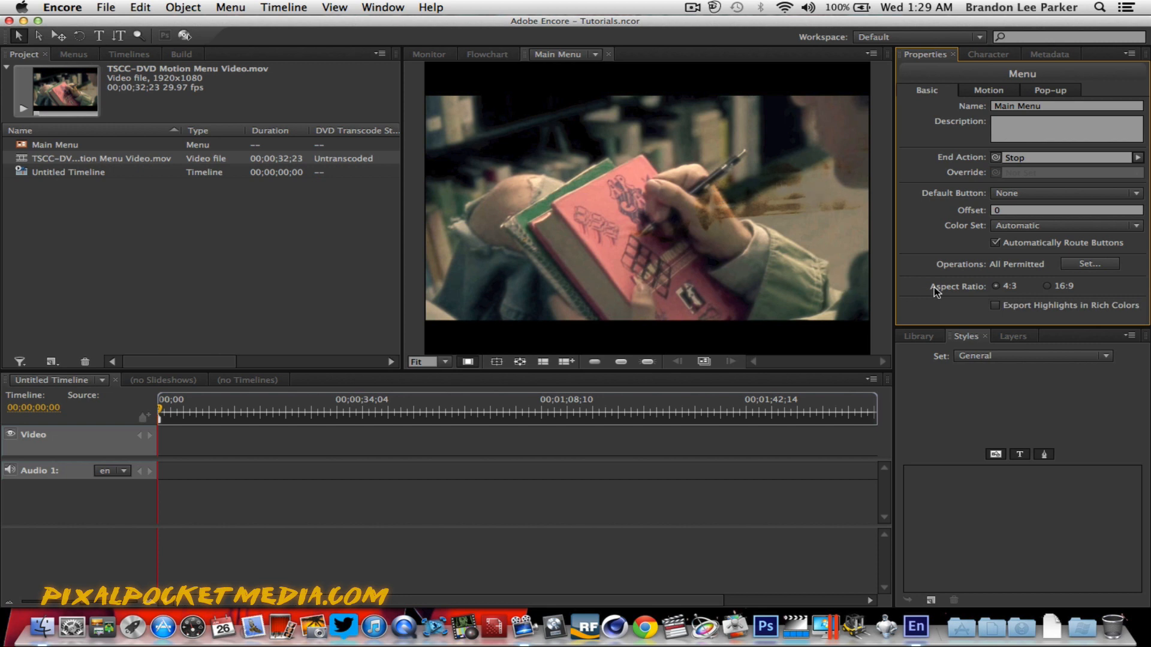
pyautogui.click(1052, 287)
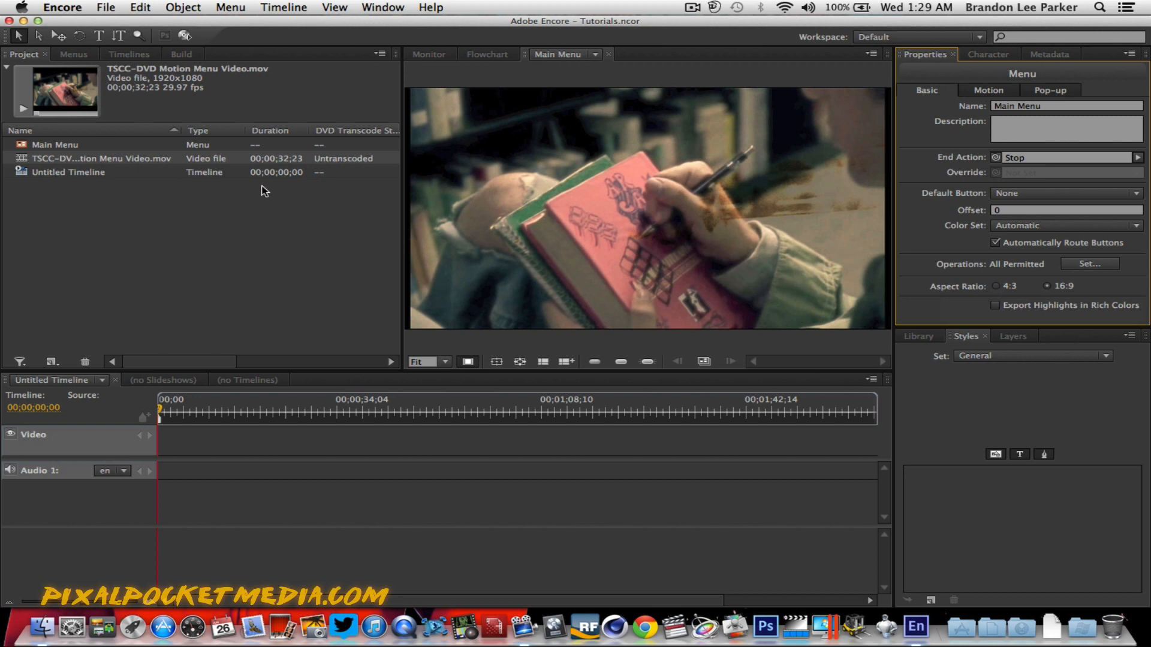
# Step: Preview the project from the Main Menu to watch its motion background, and exit the preview
pyautogui.rightClick(592, 191)
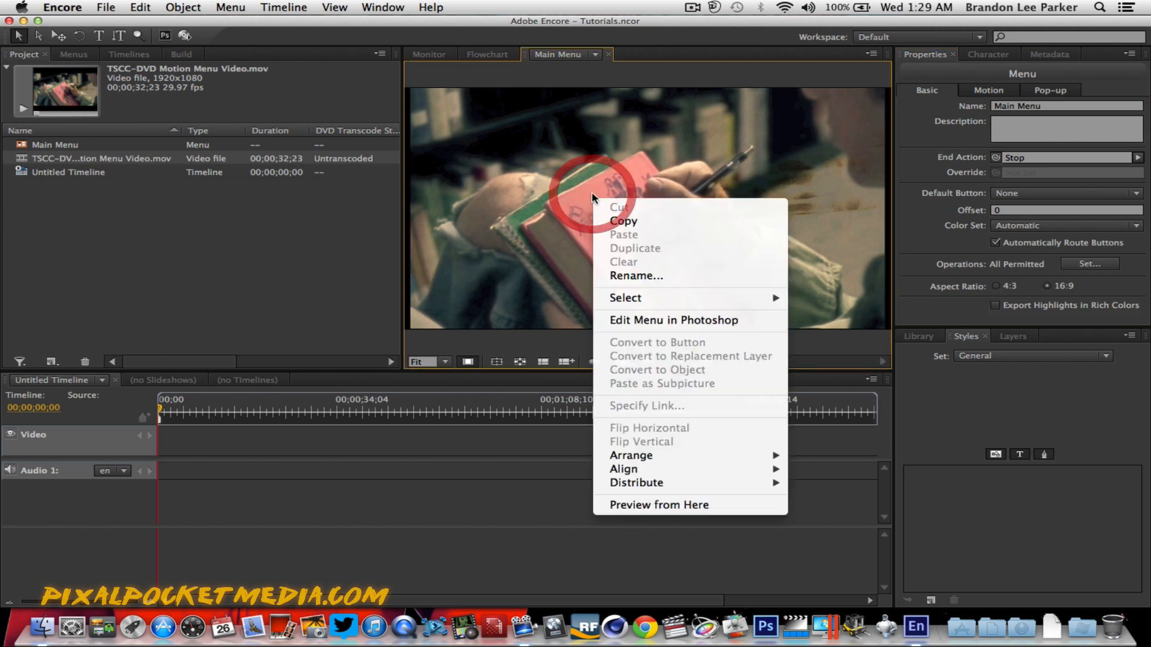
pyautogui.click(688, 506)
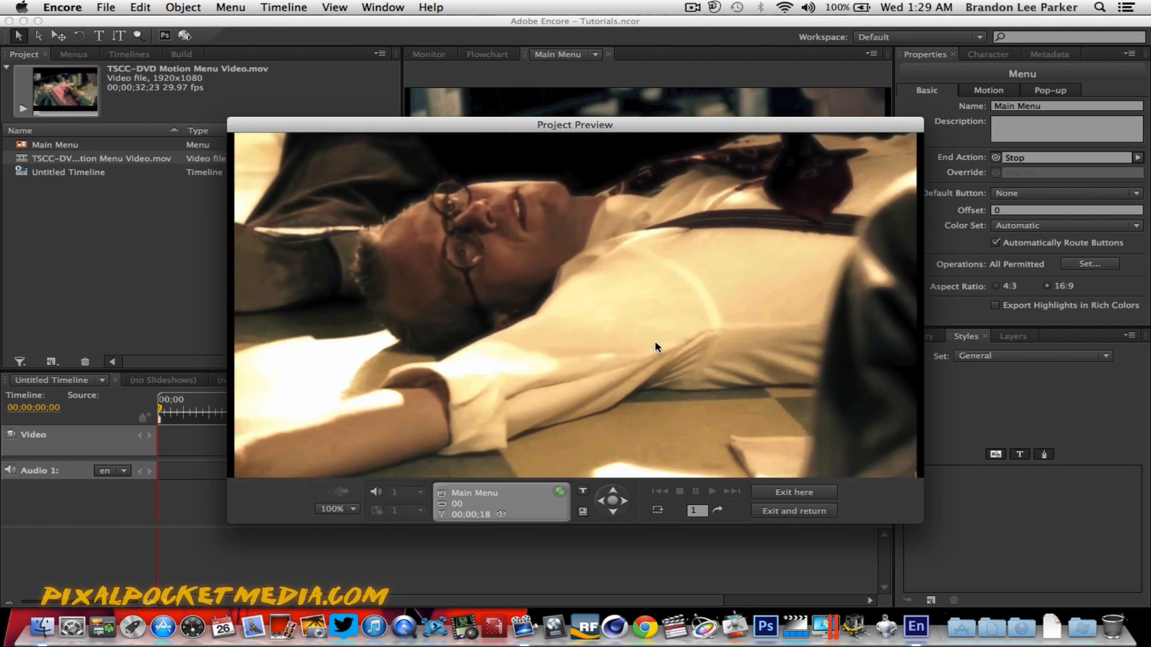
pyautogui.click(794, 492)
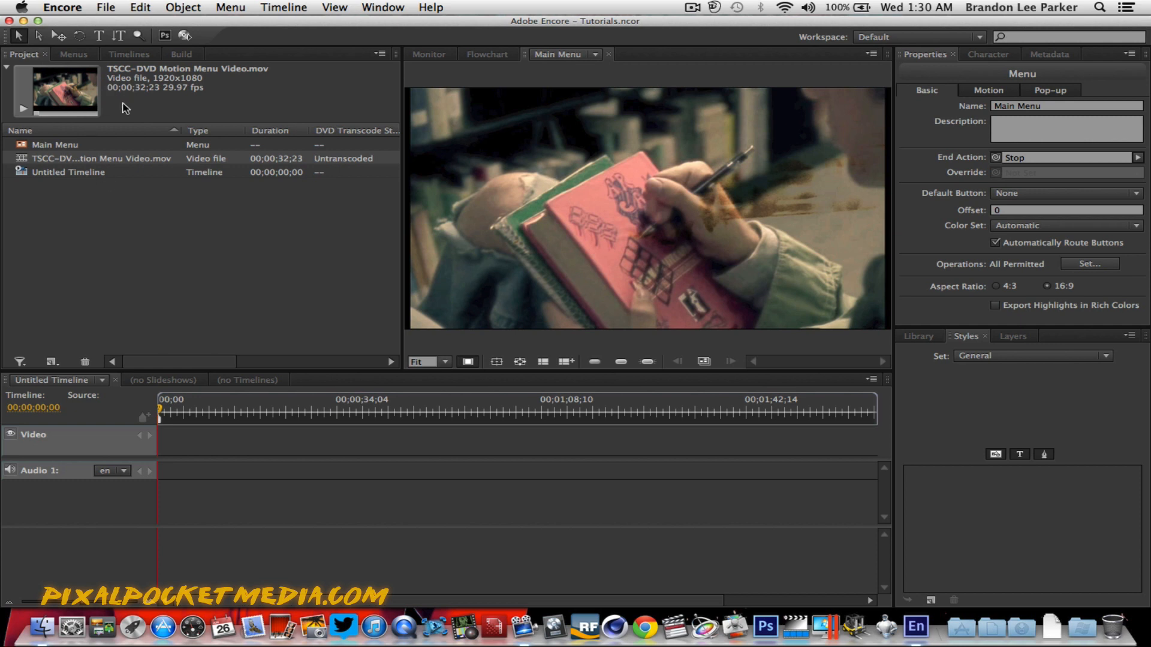
# Step: Start importing an asset and browse from the Terminator Season 2 folder up to the My Book drive
pyautogui.click(102, 9)
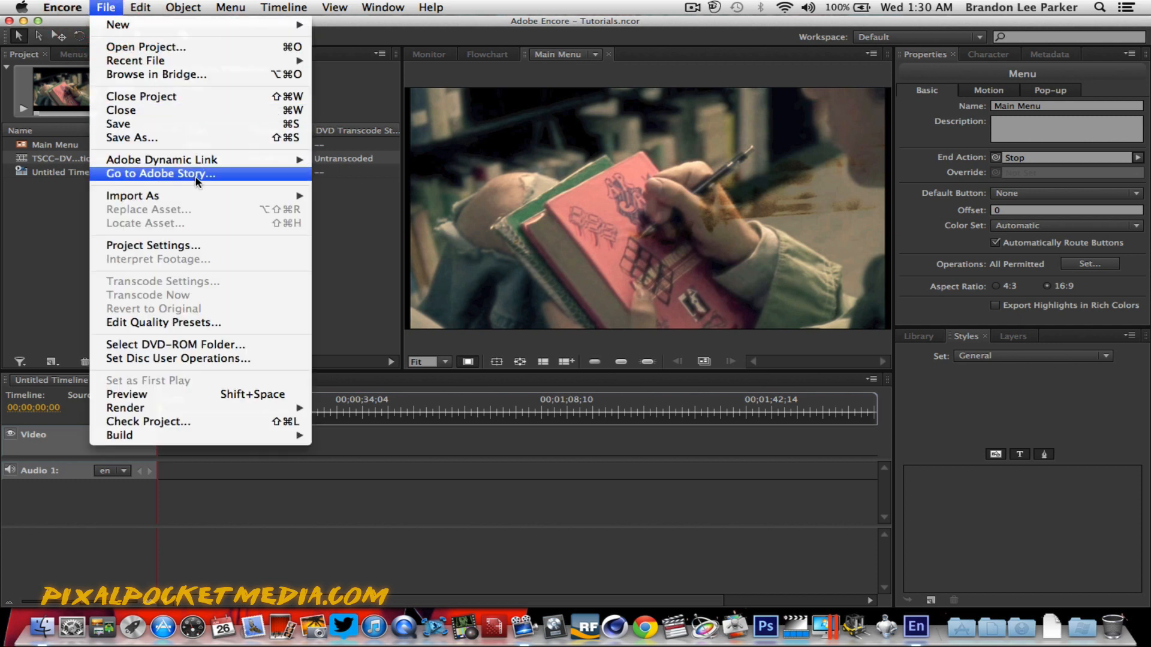
pyautogui.moveTo(186, 200)
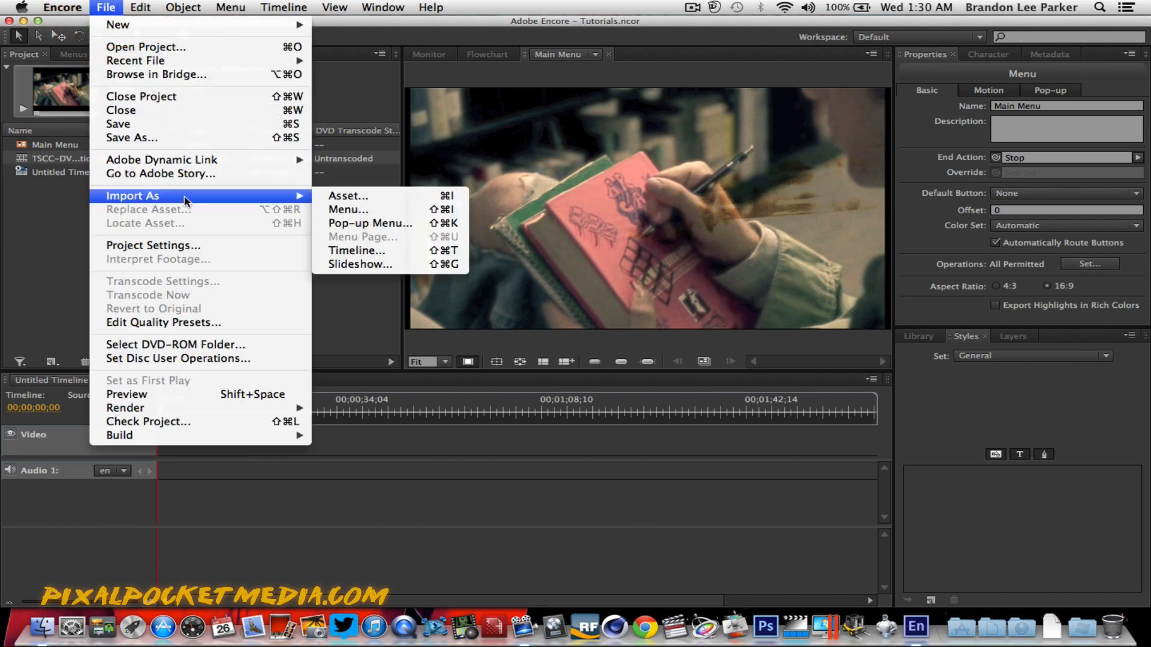
pyautogui.click(353, 197)
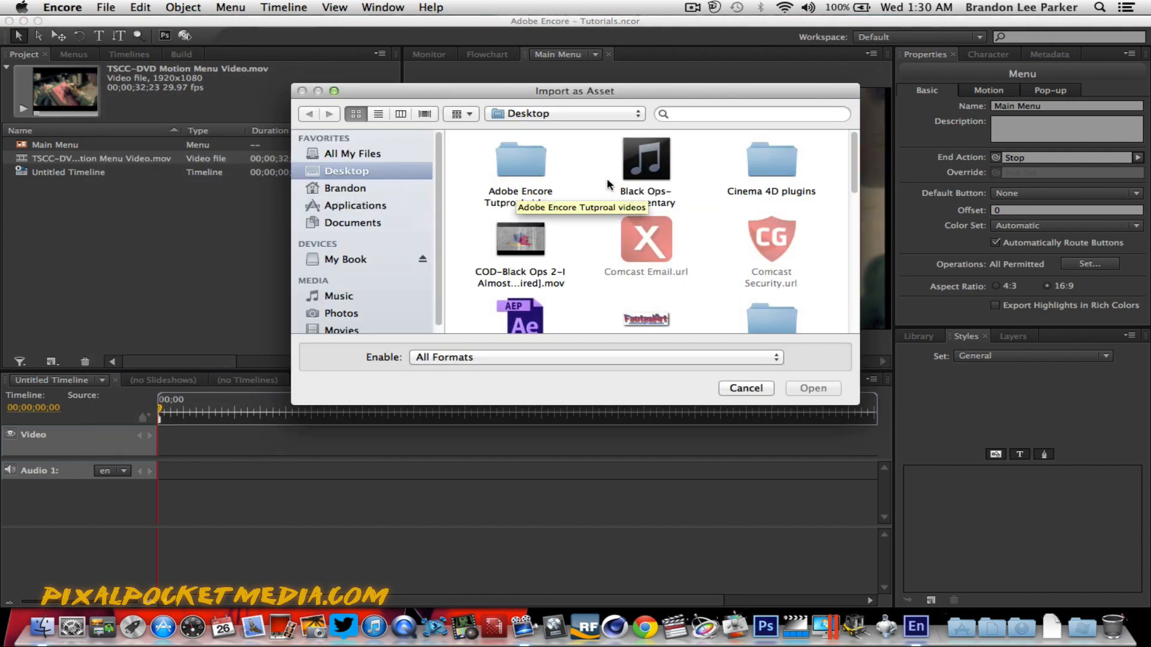
pyautogui.click(580, 114)
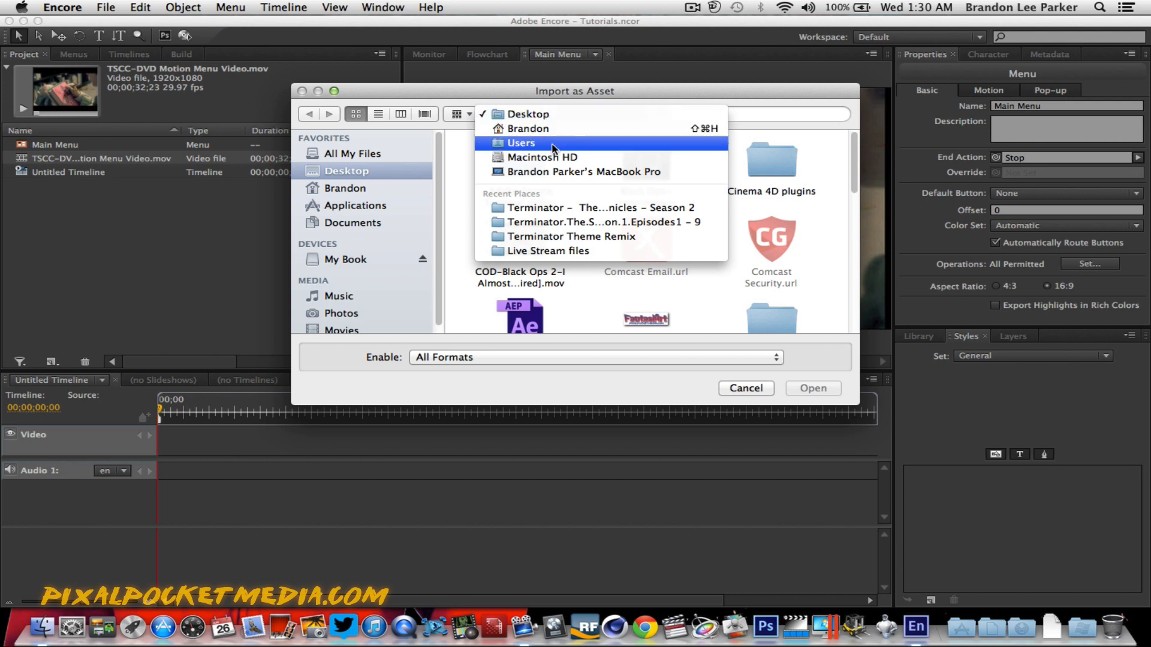
pyautogui.click(560, 211)
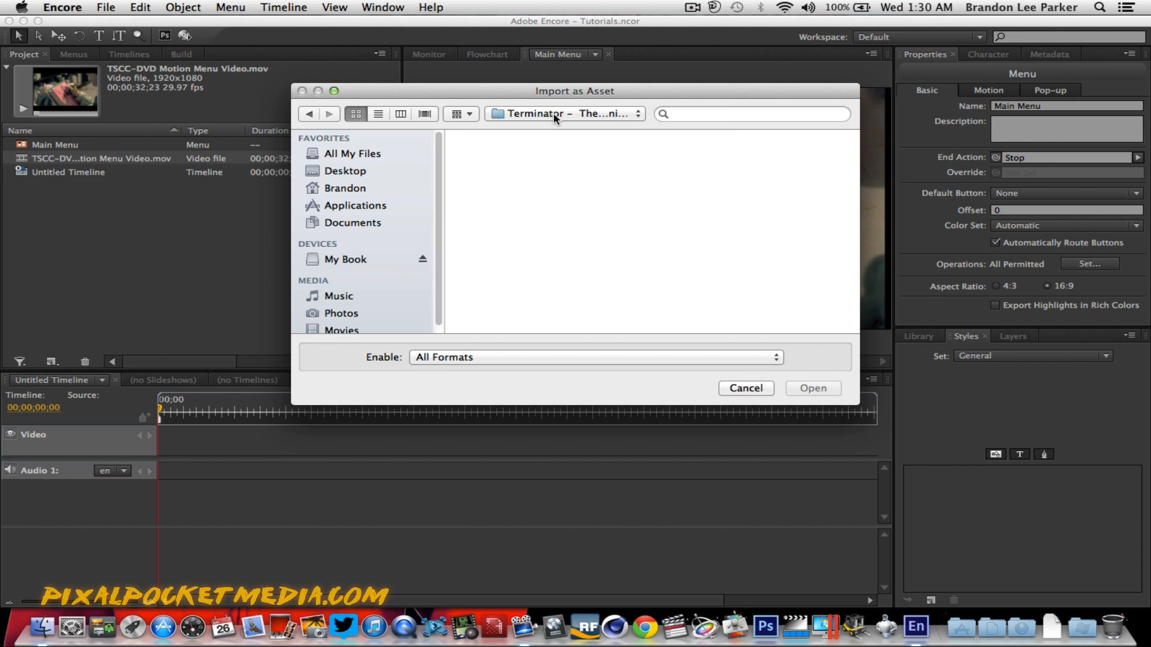
pyautogui.click(556, 114)
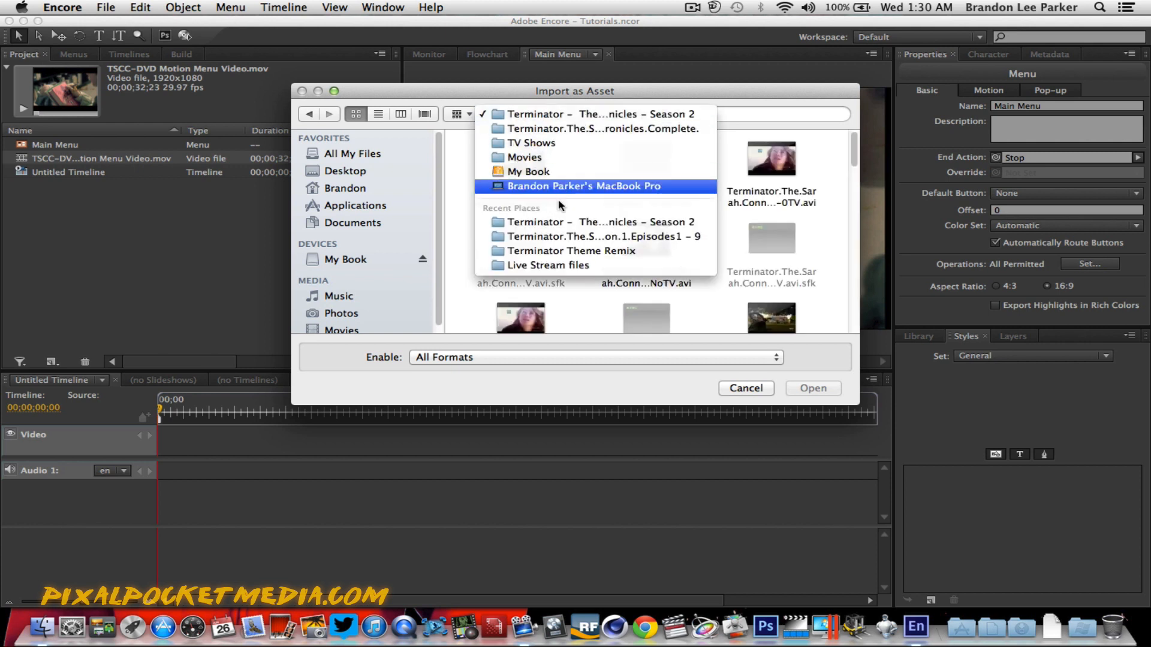
pyautogui.click(540, 159)
pyautogui.click(542, 116)
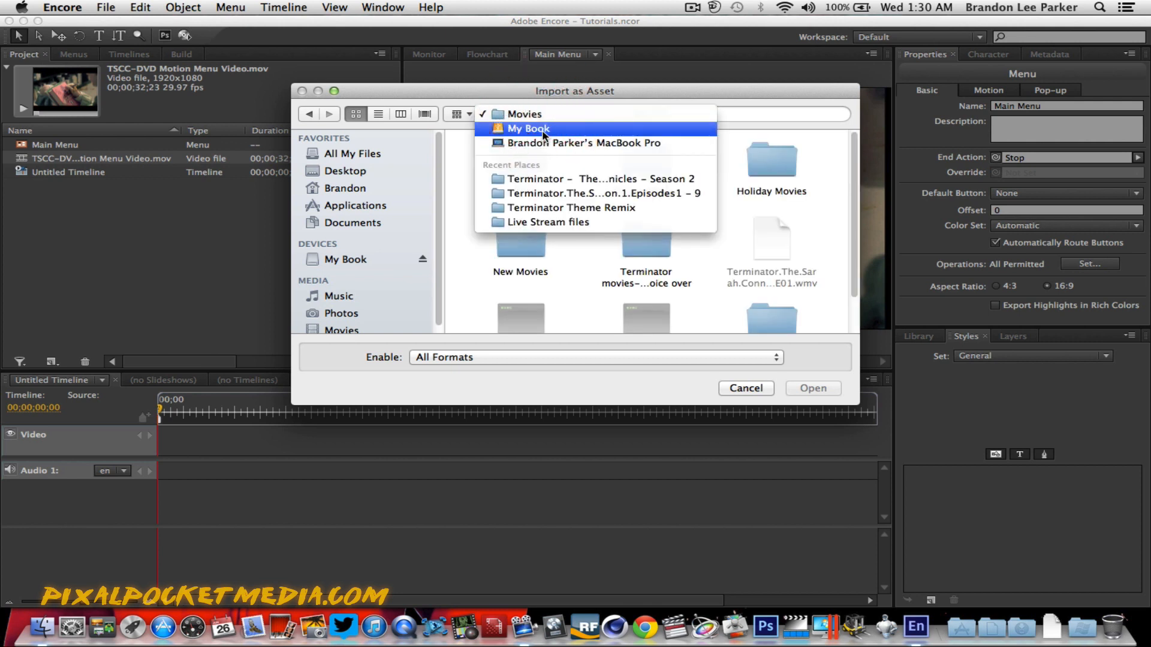
pyautogui.click(545, 128)
# Step: Import the .mp2 version of the "02 - Terminator The Sarah Connor Chronicles Opening Title" track from the soundtrack folder inside Music Files
pyautogui.scroll(-5, 567, 217)
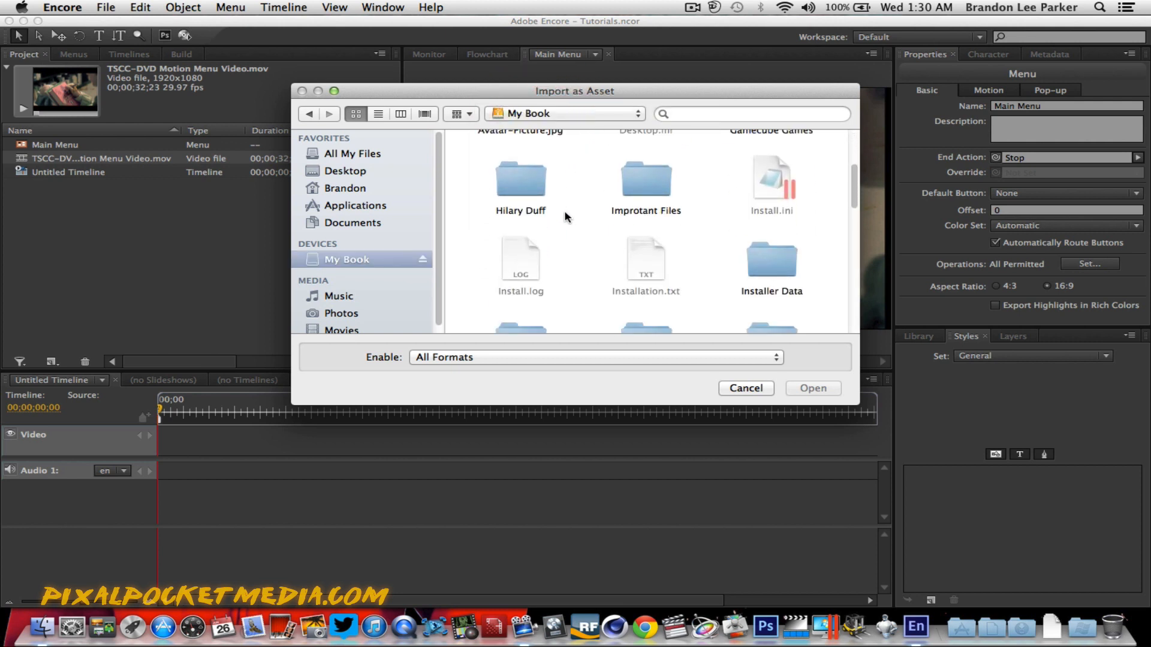
pyautogui.scroll(-3, 567, 217)
pyautogui.scroll(4, 593, 218)
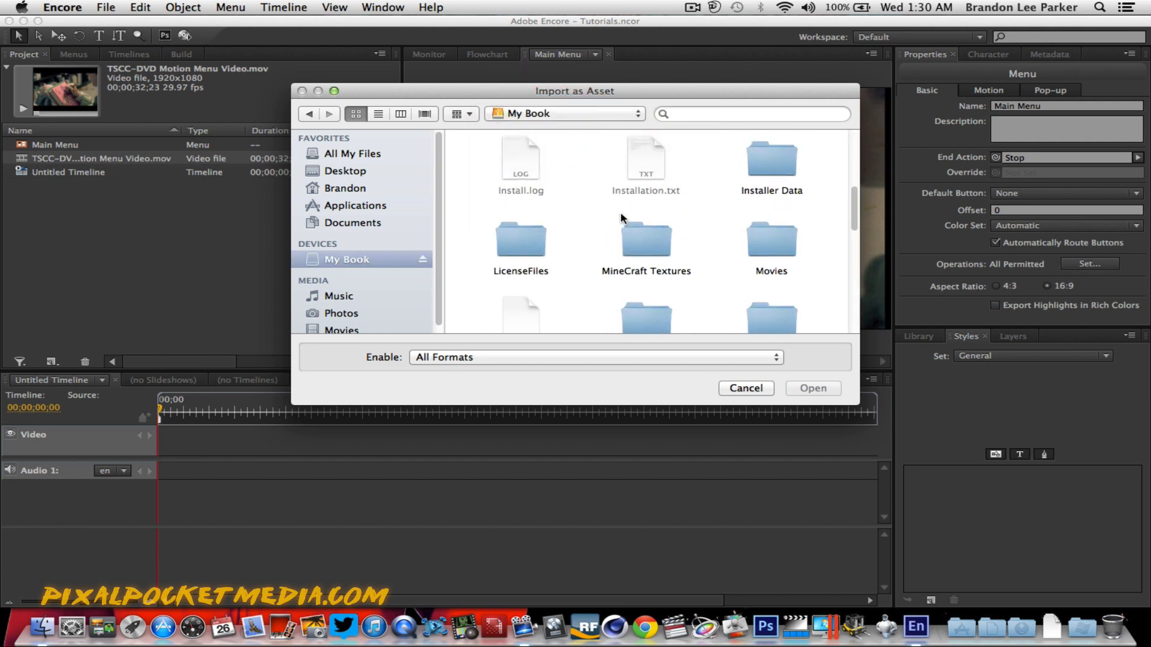
pyautogui.scroll(-5, 622, 218)
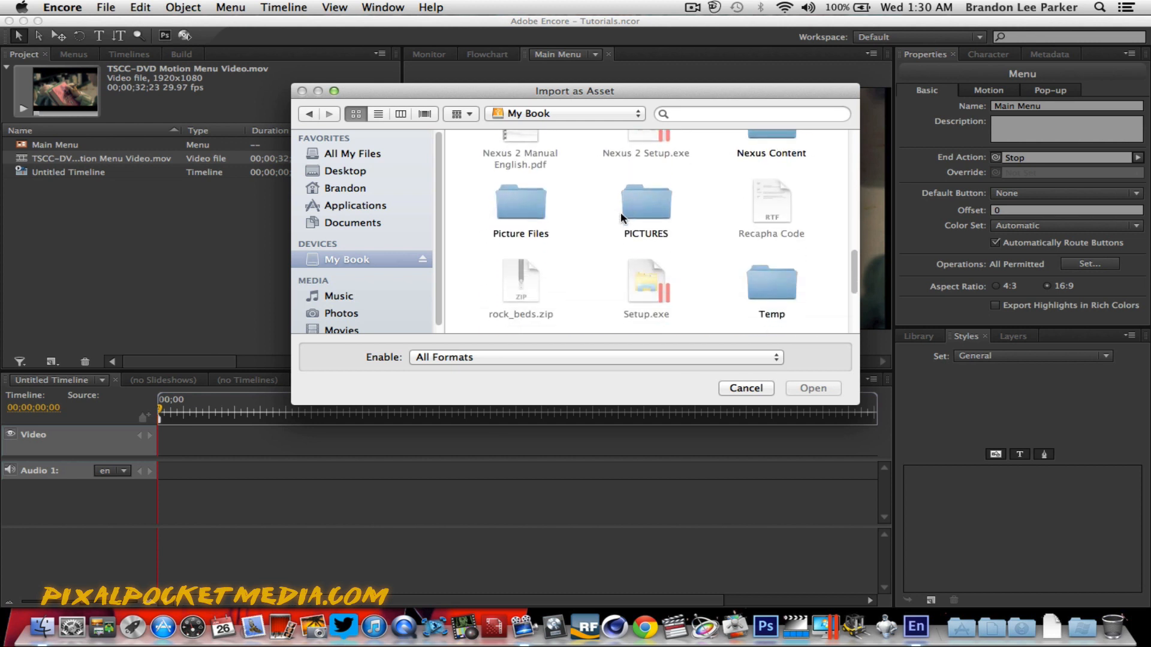
pyautogui.scroll(-4, 617, 231)
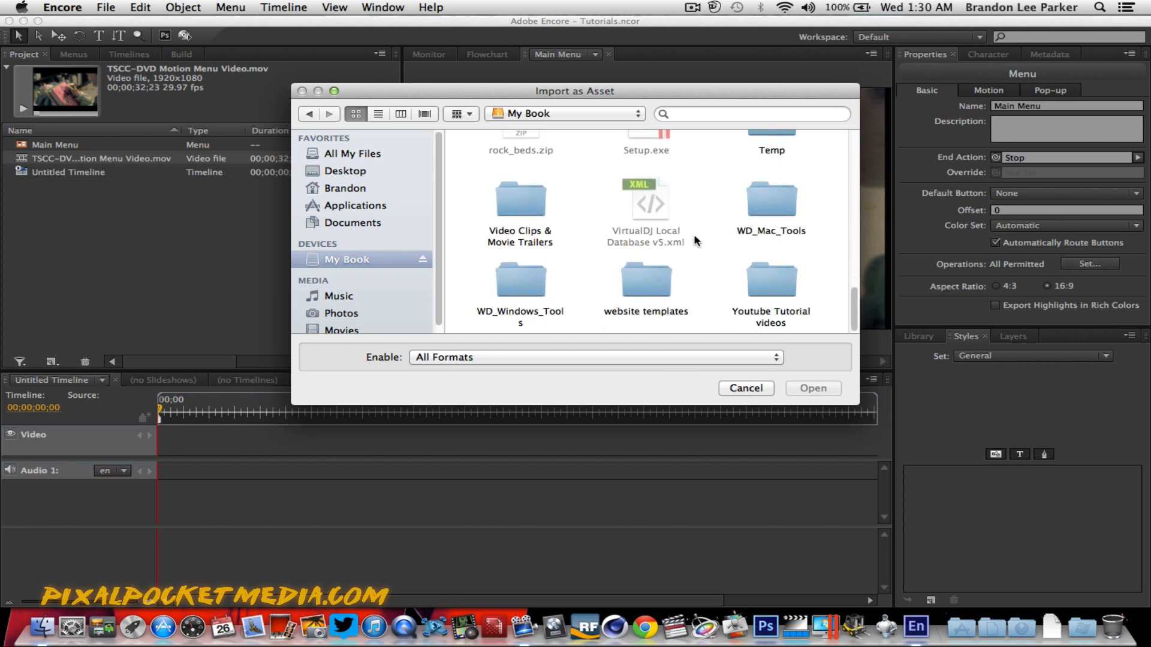
pyautogui.scroll(6, 696, 241)
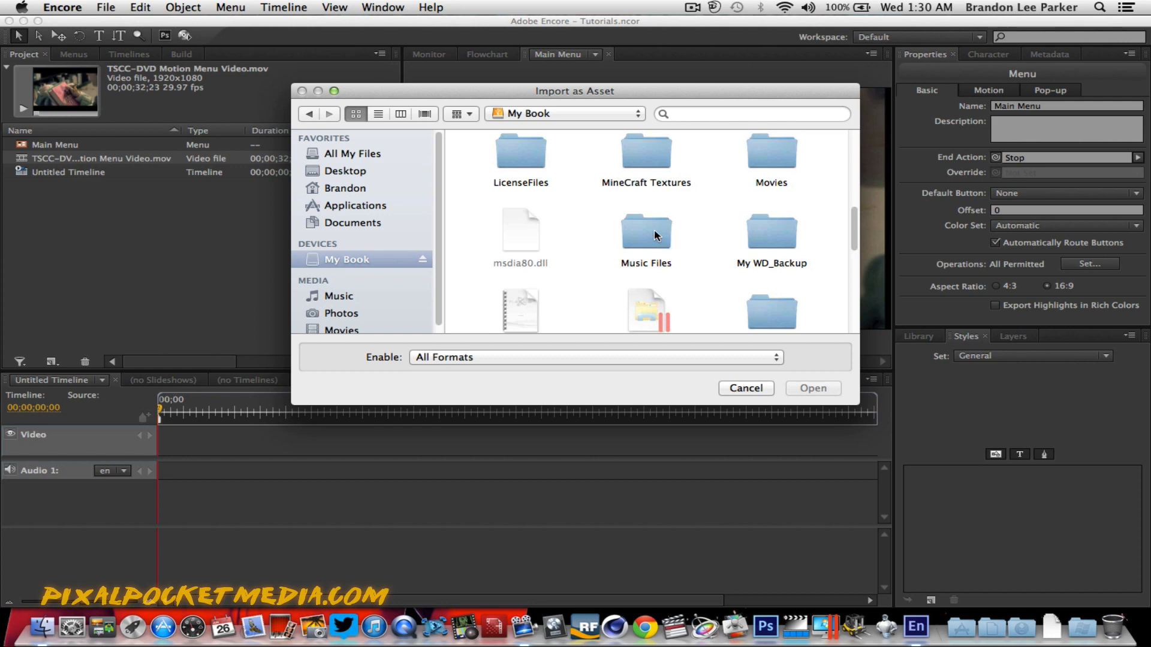
pyautogui.doubleClick(657, 235)
pyautogui.scroll(-2, 655, 232)
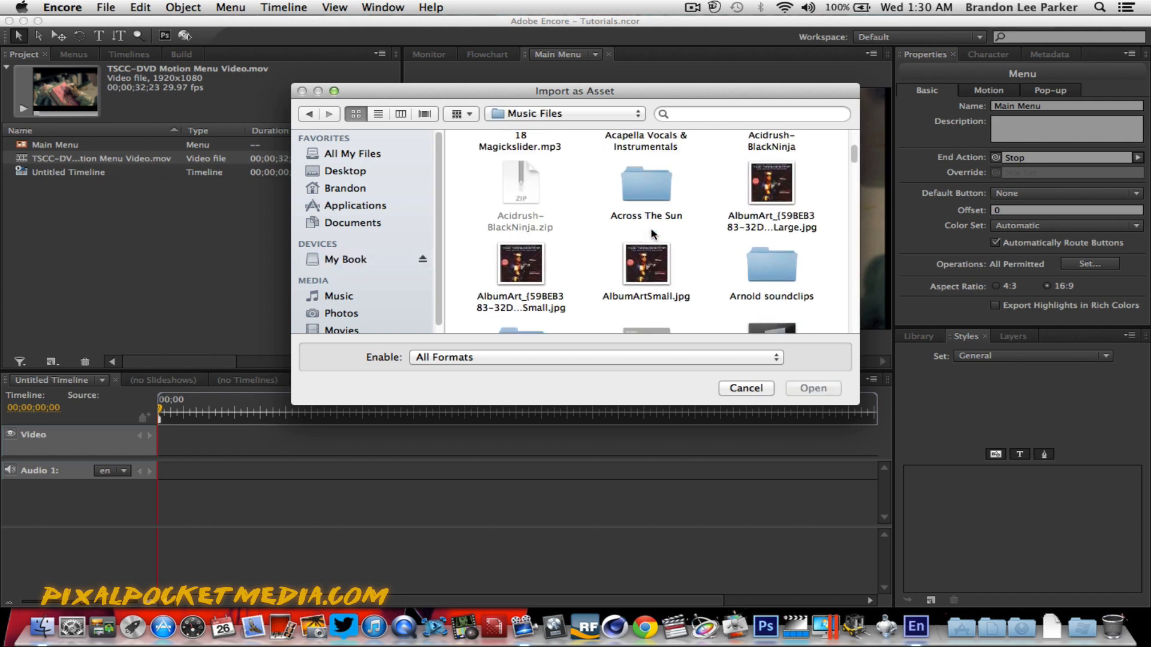
pyautogui.scroll(-6, 654, 234)
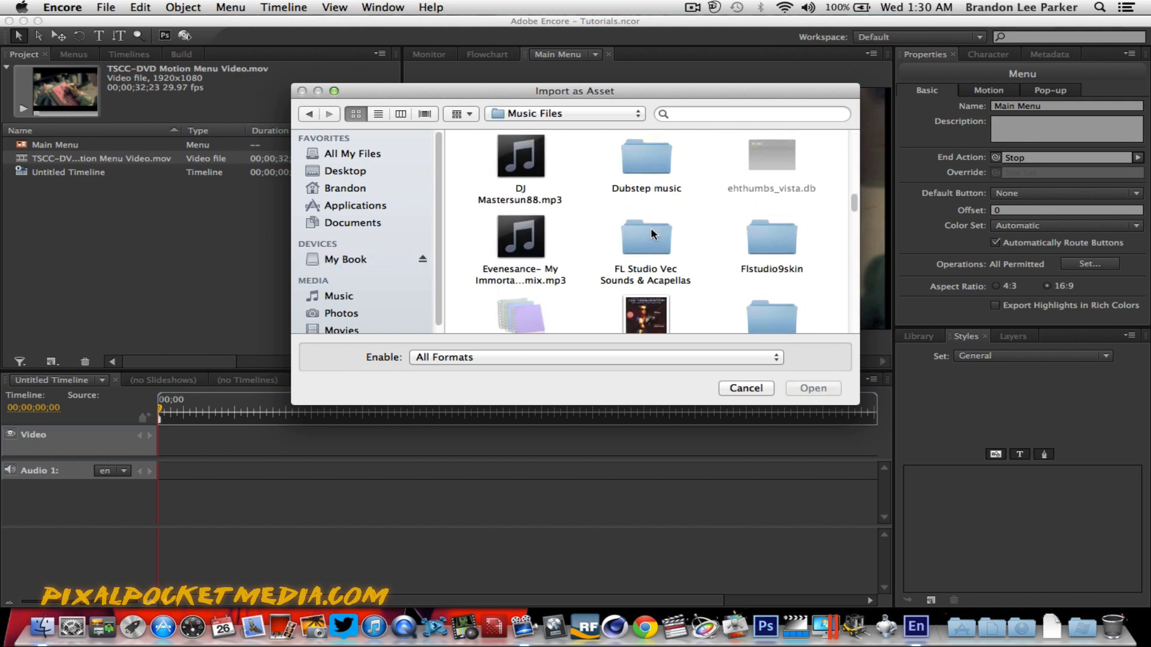
pyautogui.scroll(-15, 654, 234)
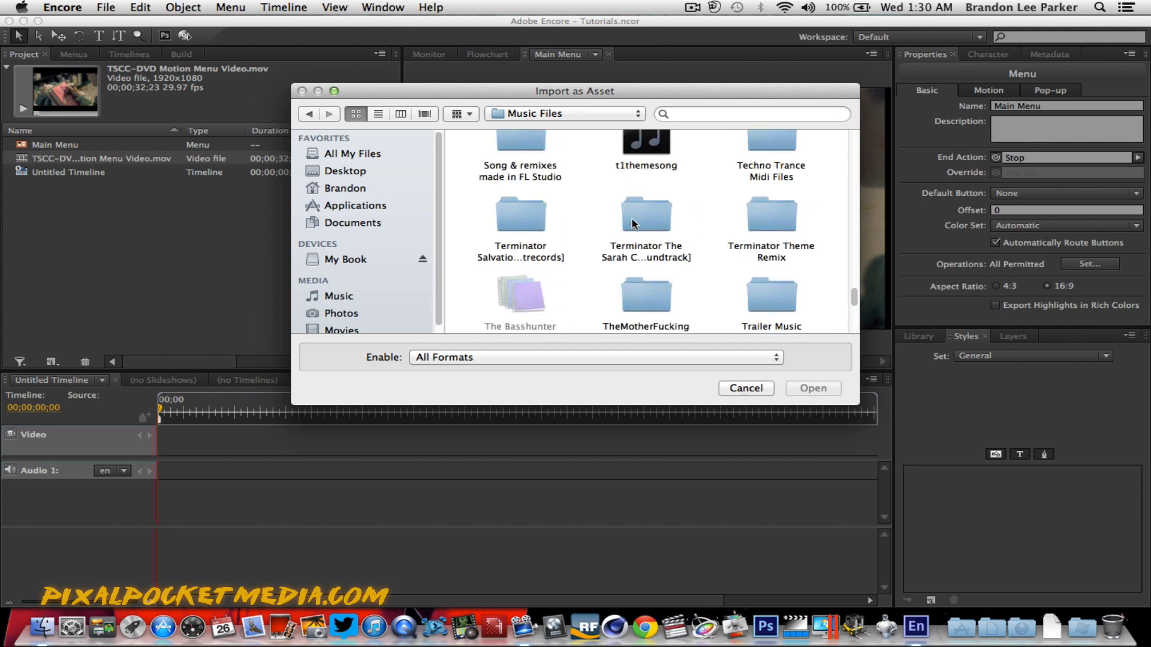
pyautogui.doubleClick(663, 213)
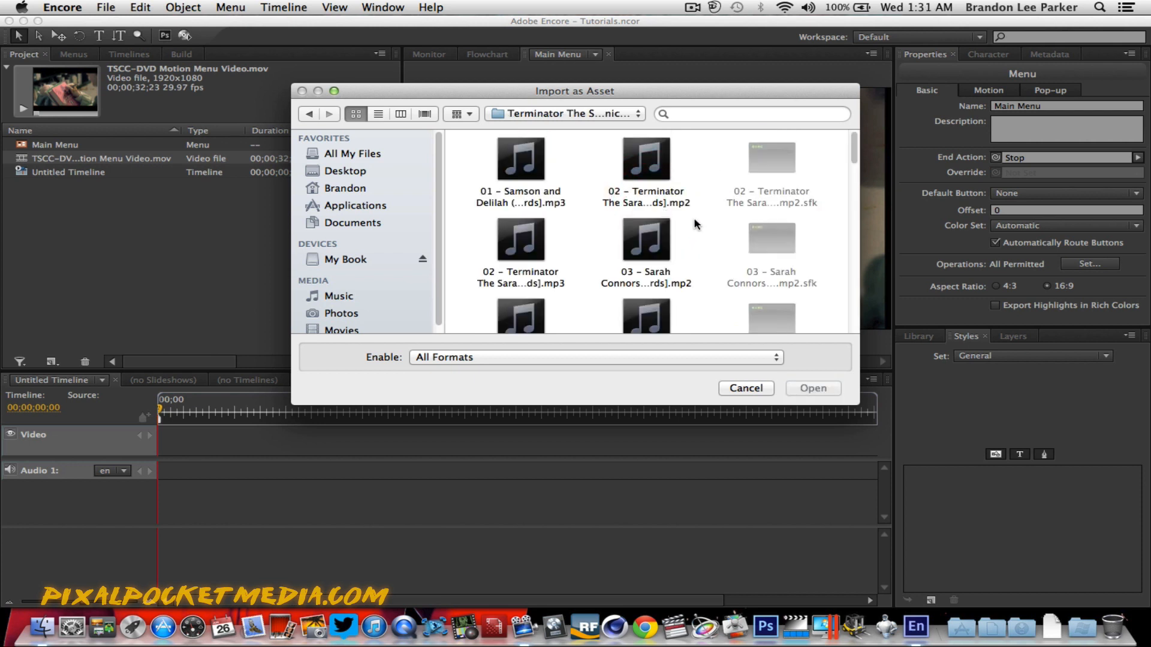
pyautogui.click(642, 202)
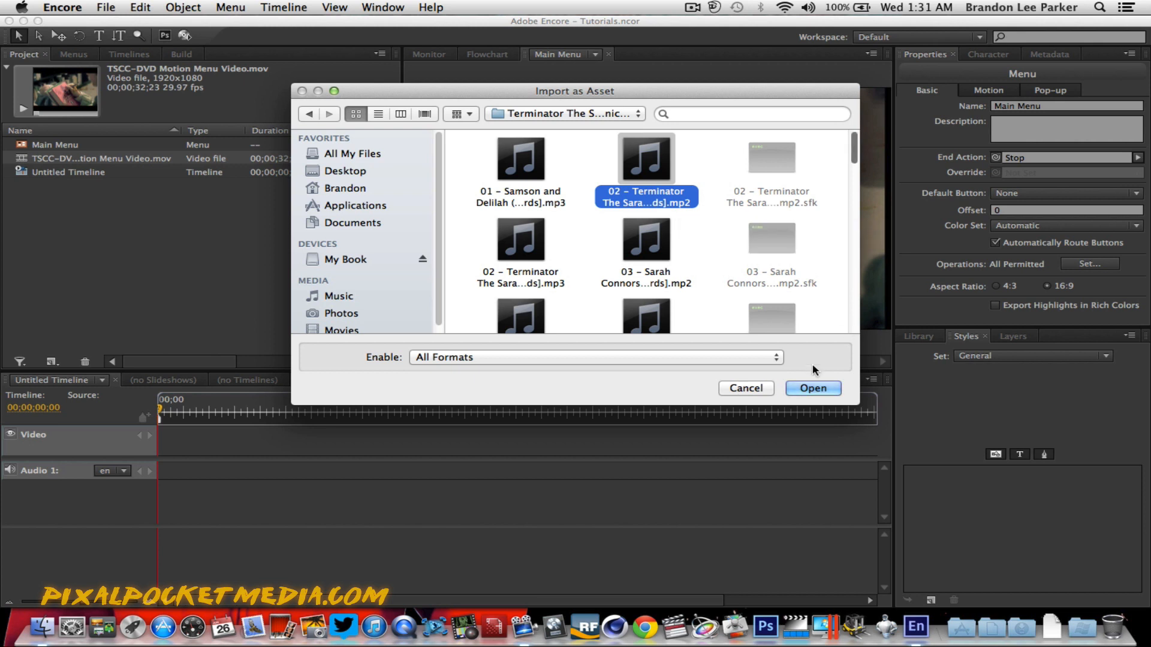
pyautogui.click(816, 389)
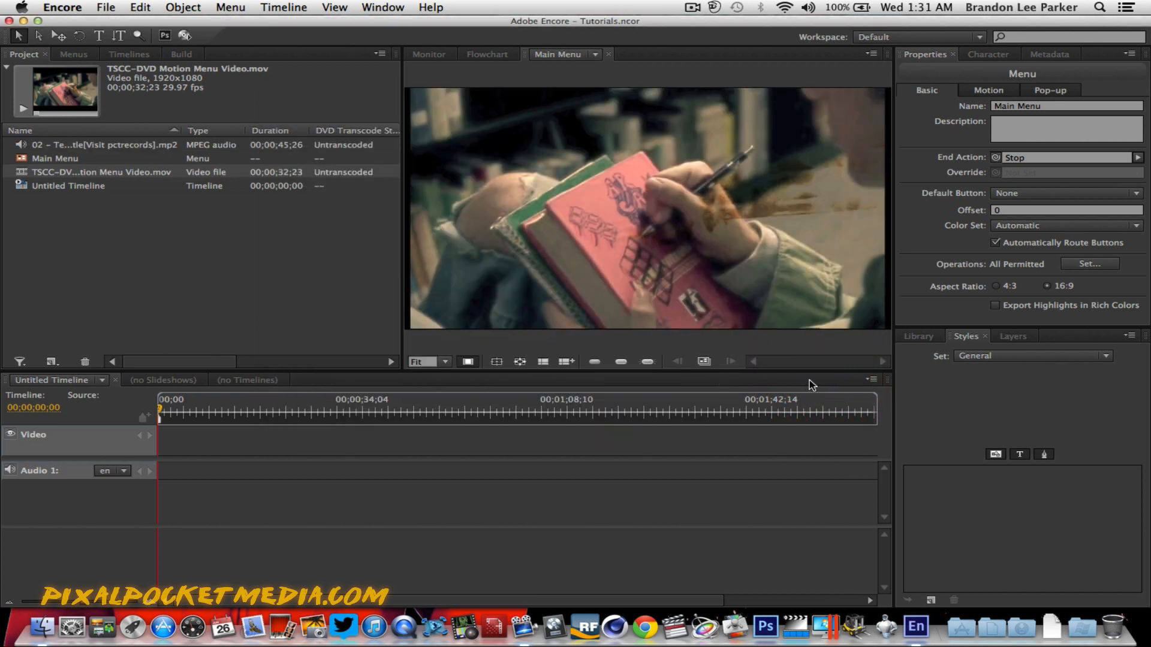
# Step: Play the imported opening title audio in the project asset preview to listen to it, and stop it
pyautogui.click(57, 147)
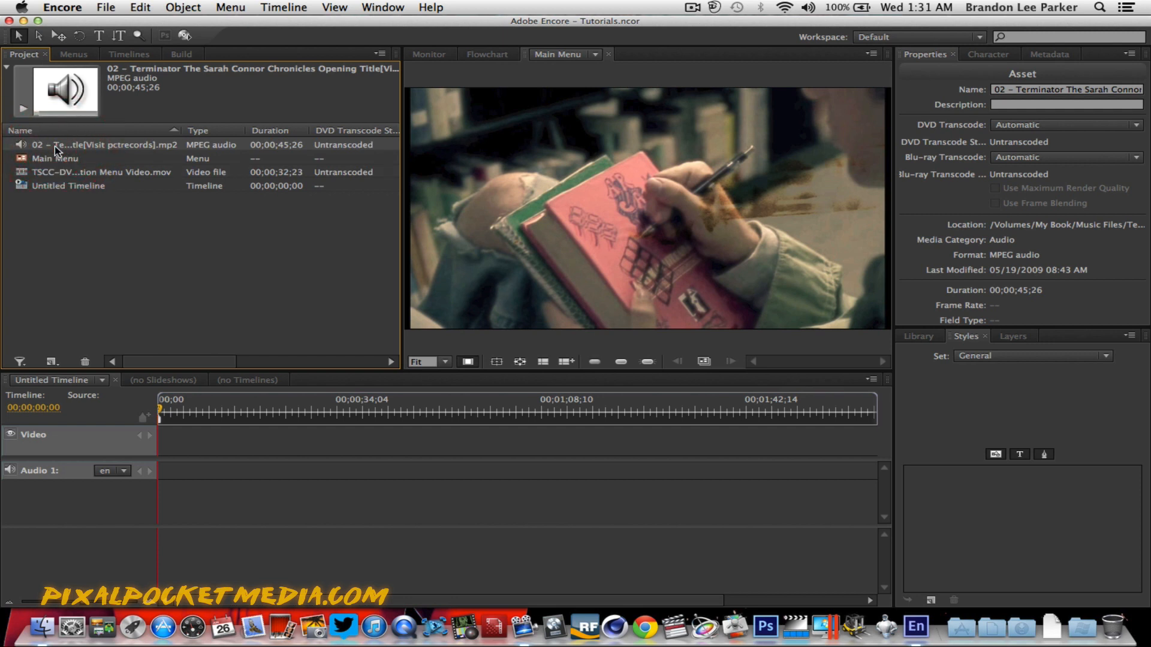
pyautogui.rightClick(63, 150)
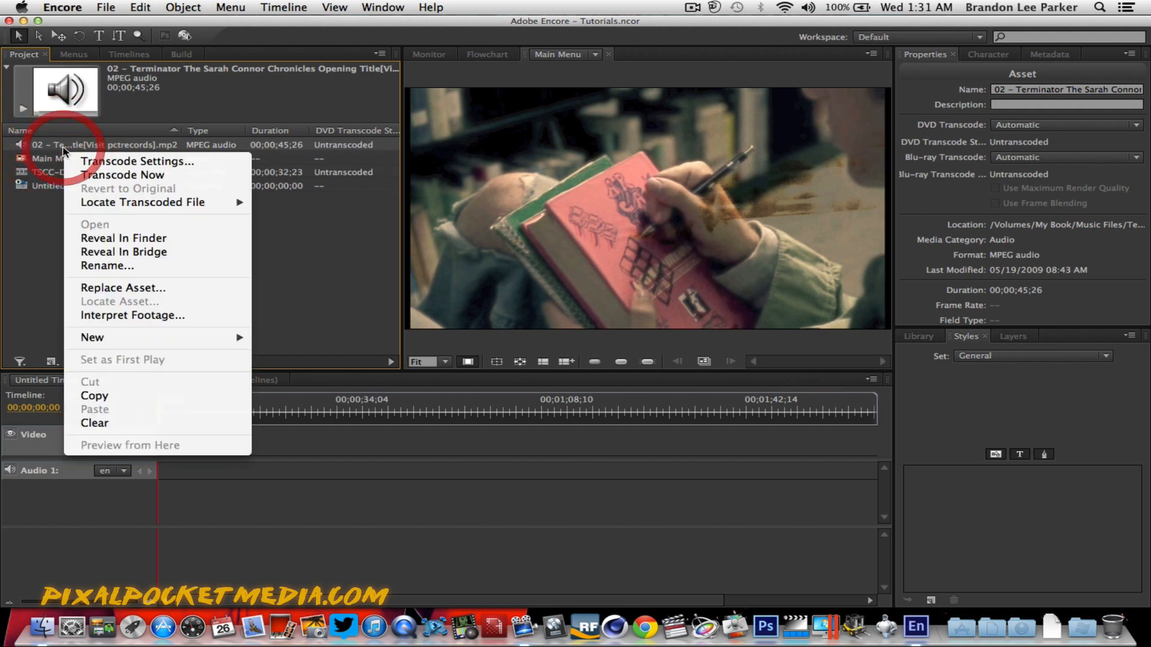
pyautogui.press('Escape')
pyautogui.click(23, 110)
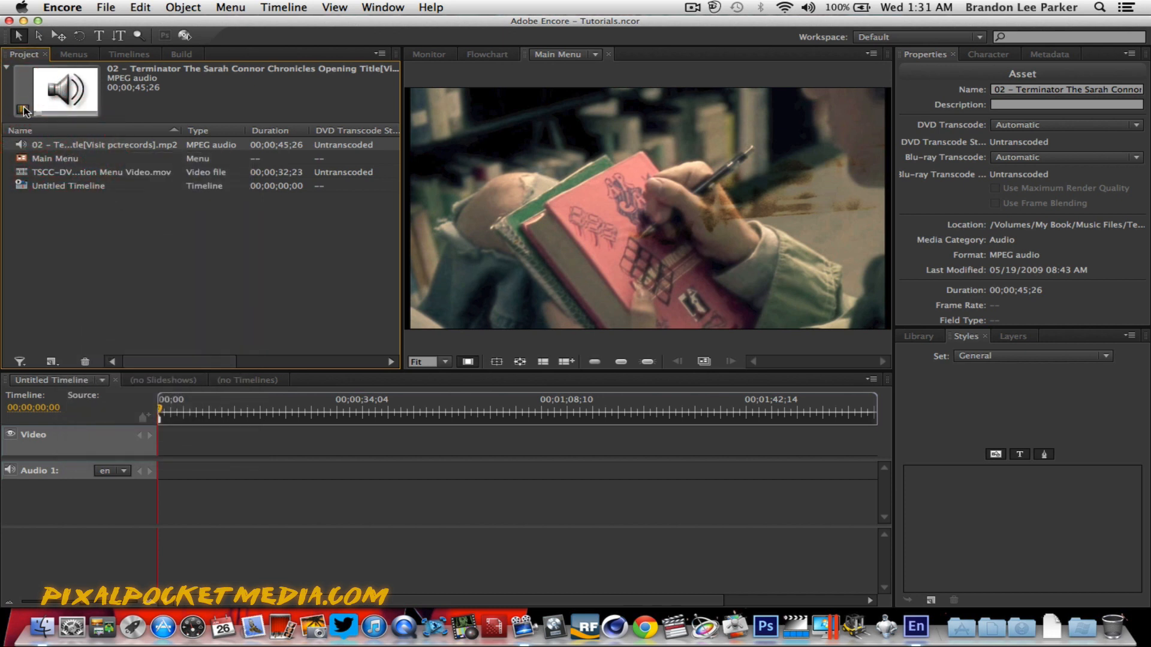
pyautogui.click(23, 110)
# Step: Link the Main Menu's motion audio to the opening title .mp2 asset, and run a brief project preview
pyautogui.click(99, 174)
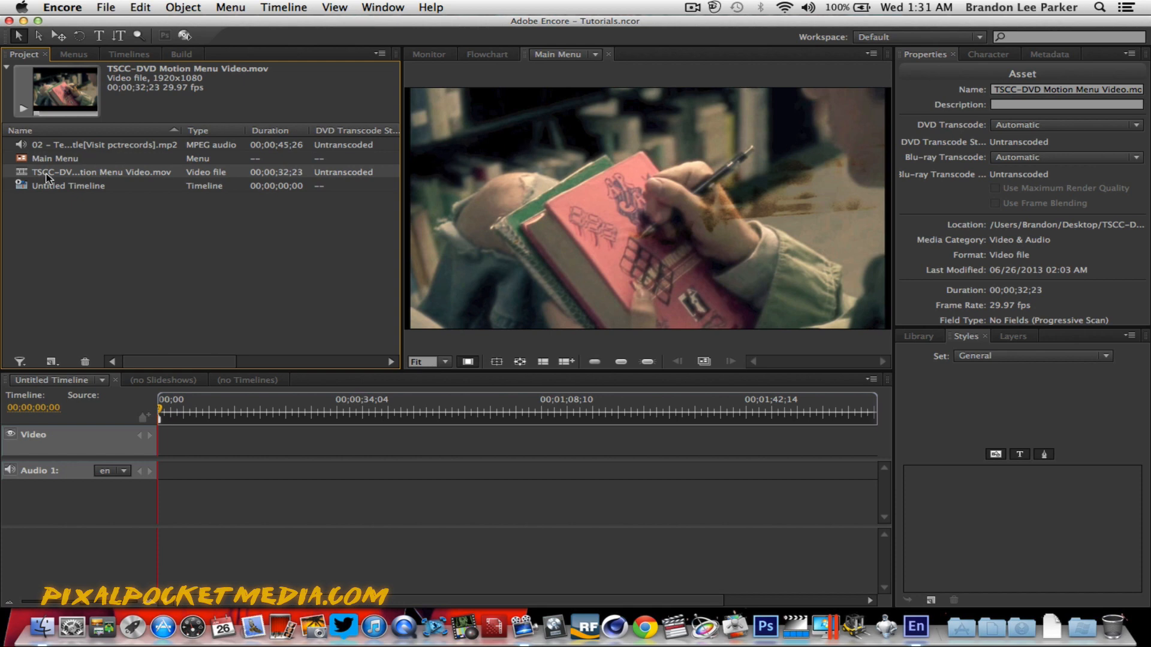
pyautogui.click(546, 175)
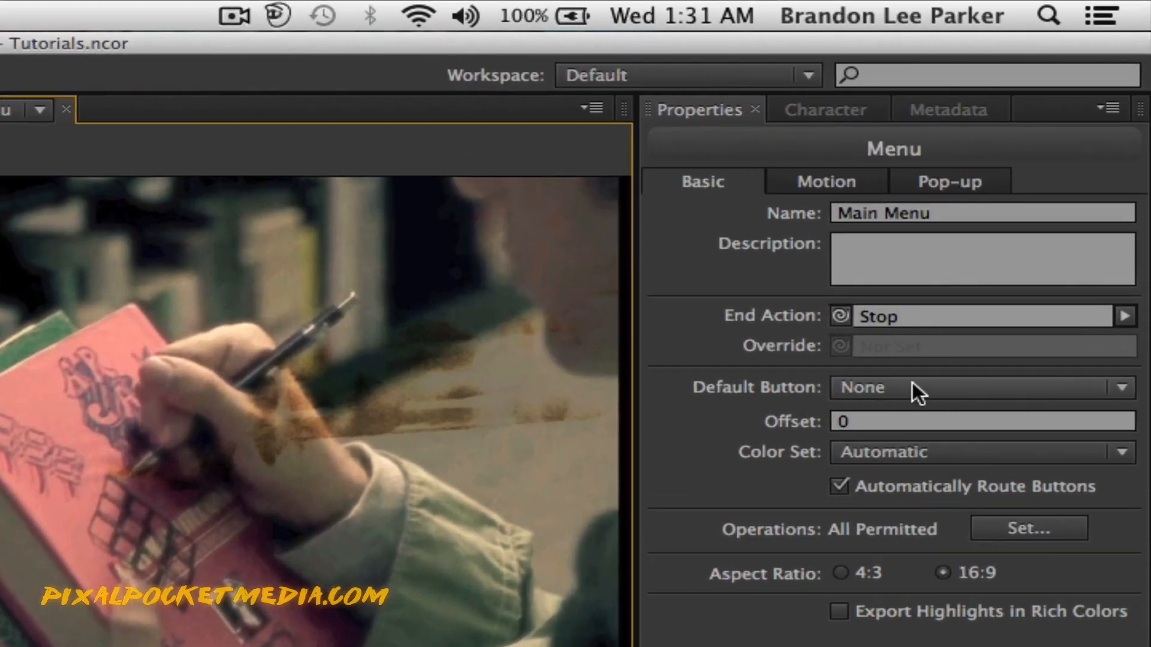
pyautogui.click(829, 180)
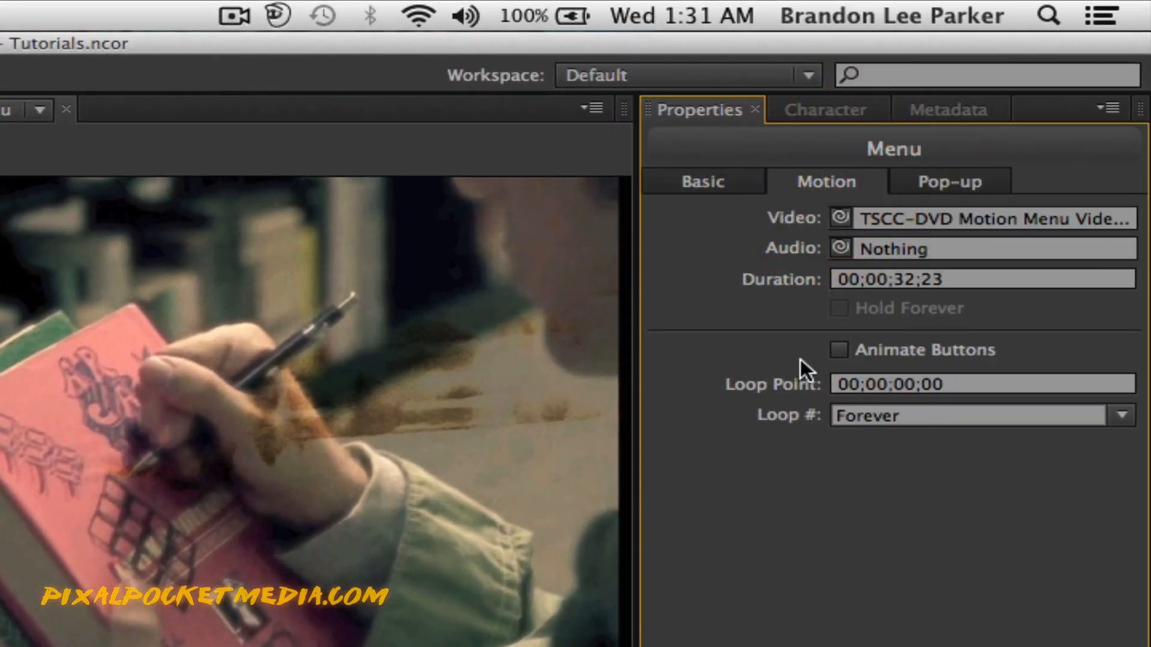
pyautogui.moveTo(839, 247)
pyautogui.mouseDown()
pyautogui.moveTo(753, 273)
pyautogui.moveTo(120, 384)
pyautogui.moveTo(696, 480)
pyautogui.moveTo(138, 405)
pyautogui.moveTo(102, 351)
pyautogui.moveTo(113, 403)
pyautogui.moveTo(98, 352)
pyautogui.moveTo(110, 344)
pyautogui.moveTo(98, 350)
pyautogui.moveTo(94, 420)
pyautogui.moveTo(104, 293)
pyautogui.mouseUp()
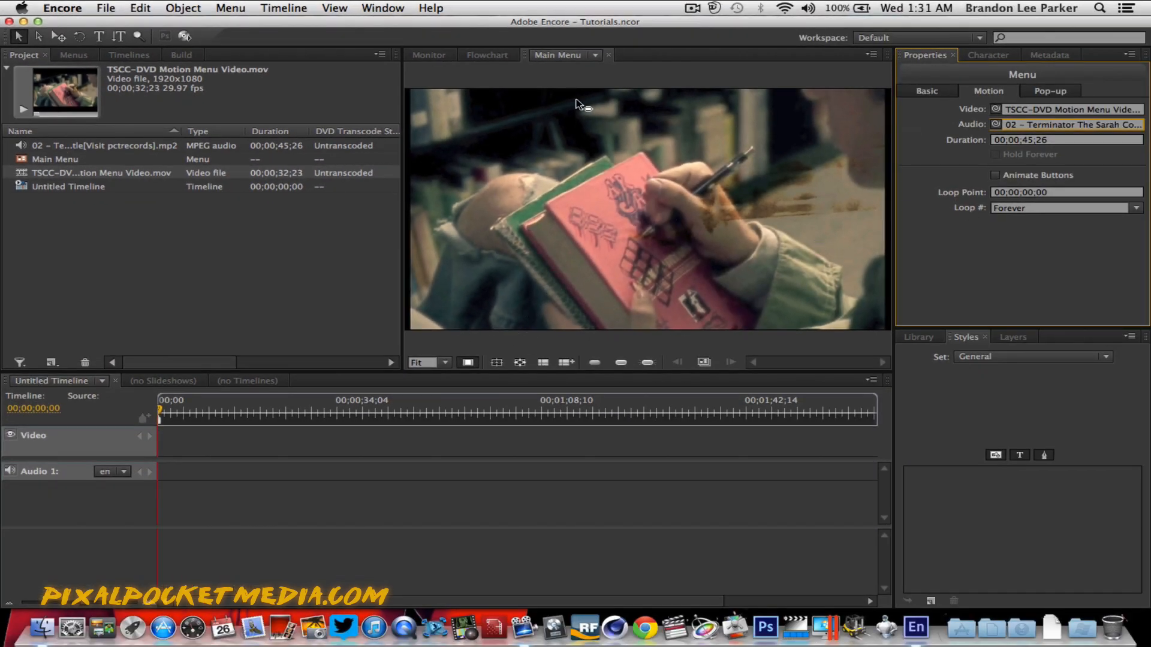
pyautogui.click(184, 37)
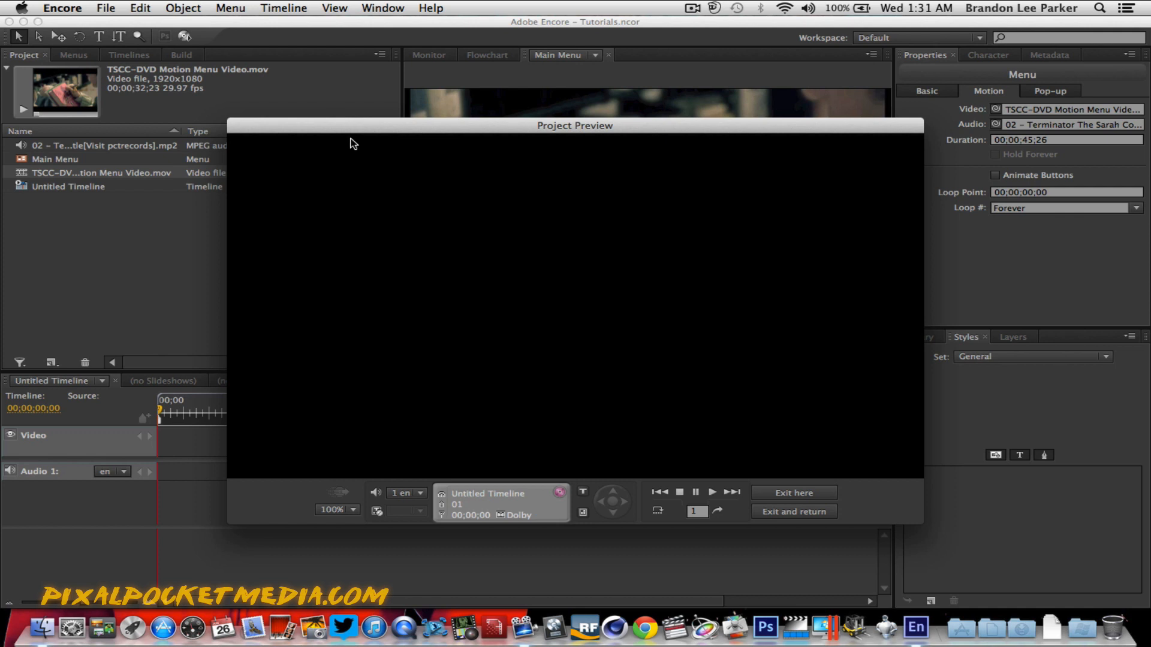
pyautogui.click(783, 493)
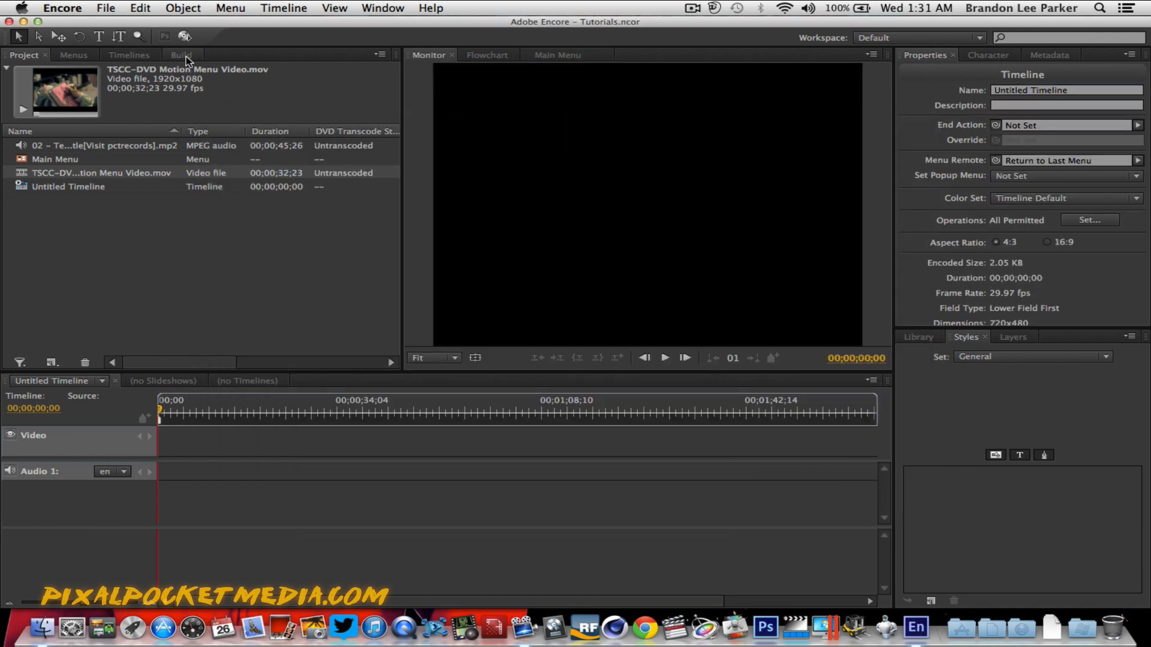
# Step: In the flowchart, link the Untitled Project disc to the Main Menu so the menu is the first play item
pyautogui.click(495, 58)
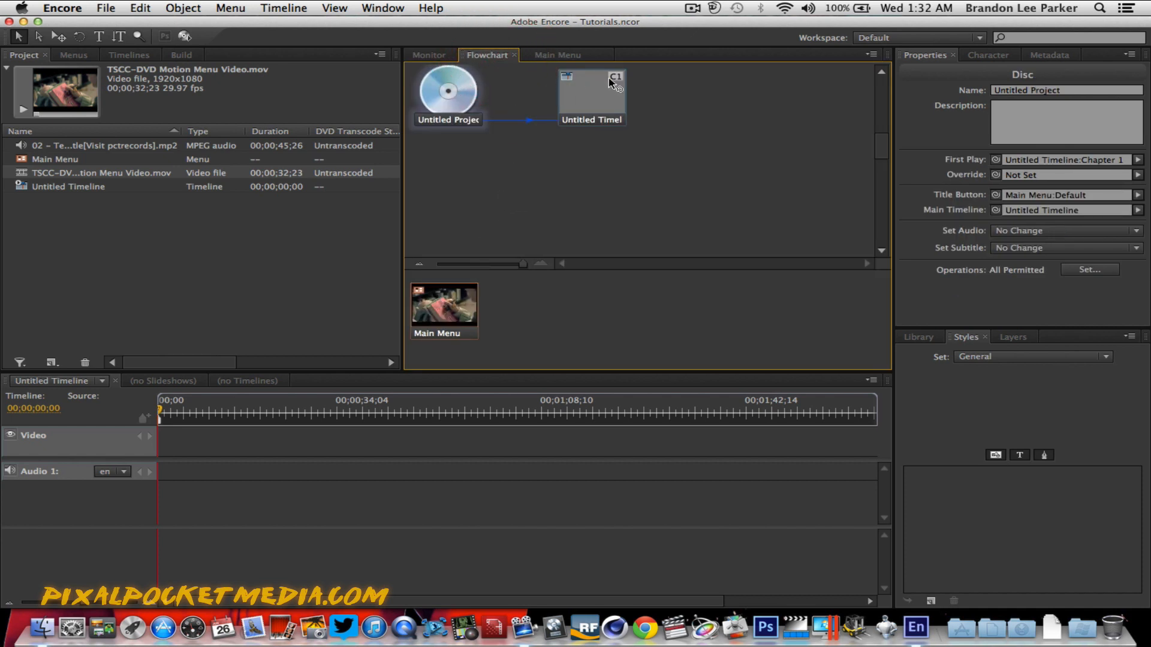
pyautogui.moveTo(451, 308); pyautogui.dragTo(467, 101)
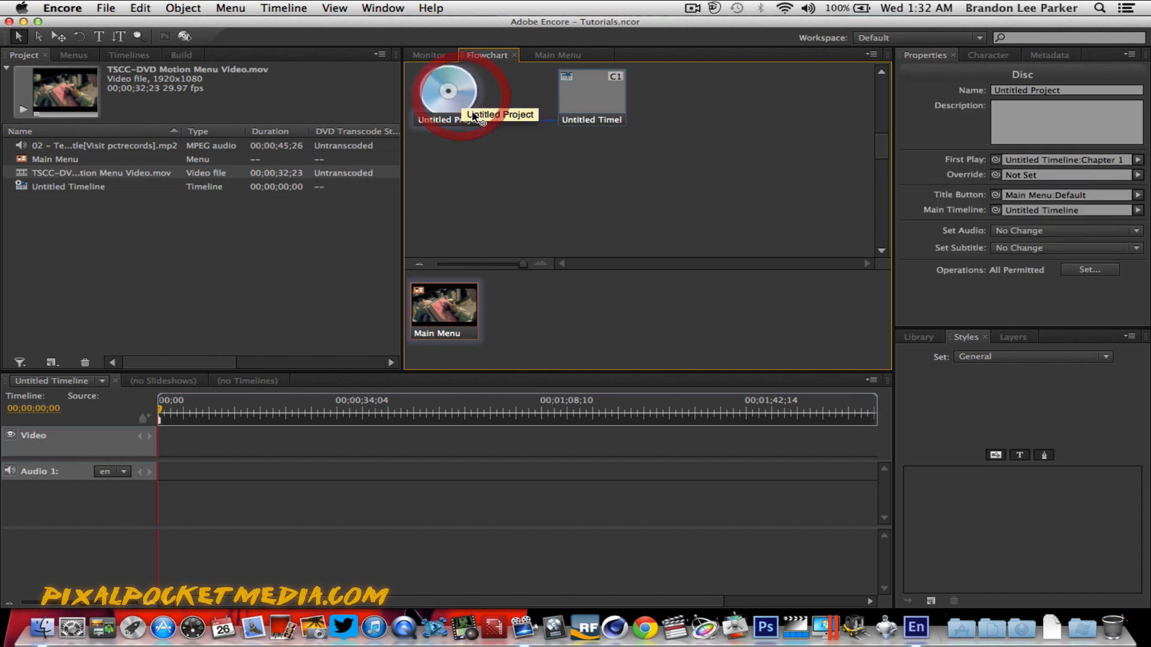
pyautogui.click(471, 276)
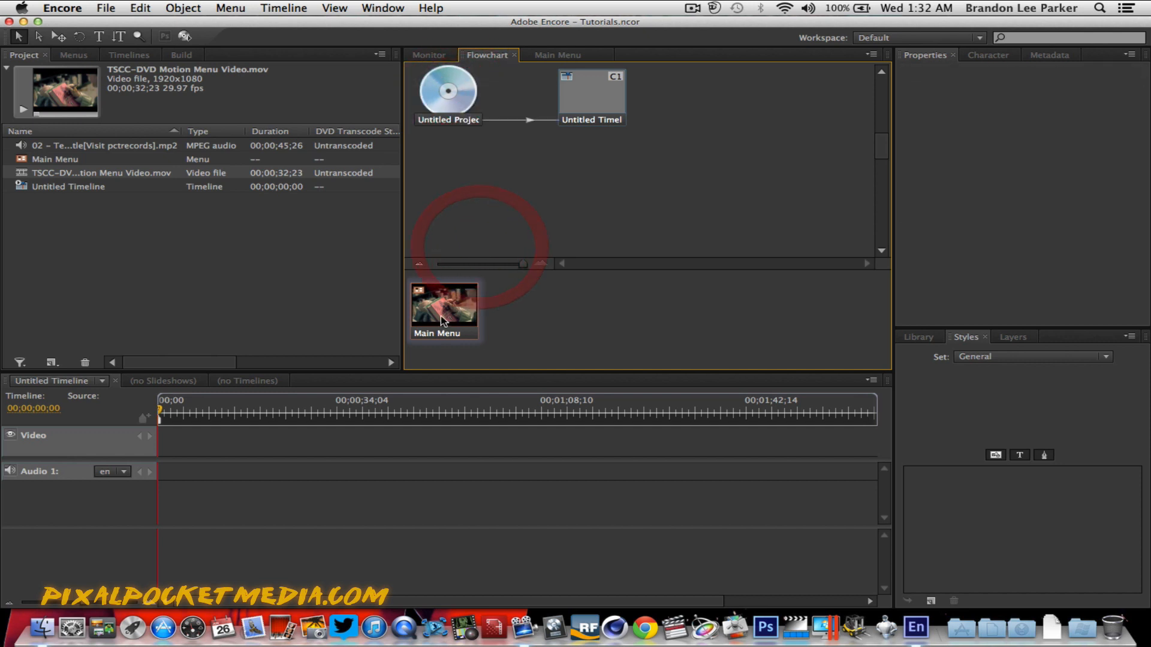
pyautogui.moveTo(450, 300); pyautogui.dragTo(528, 265)
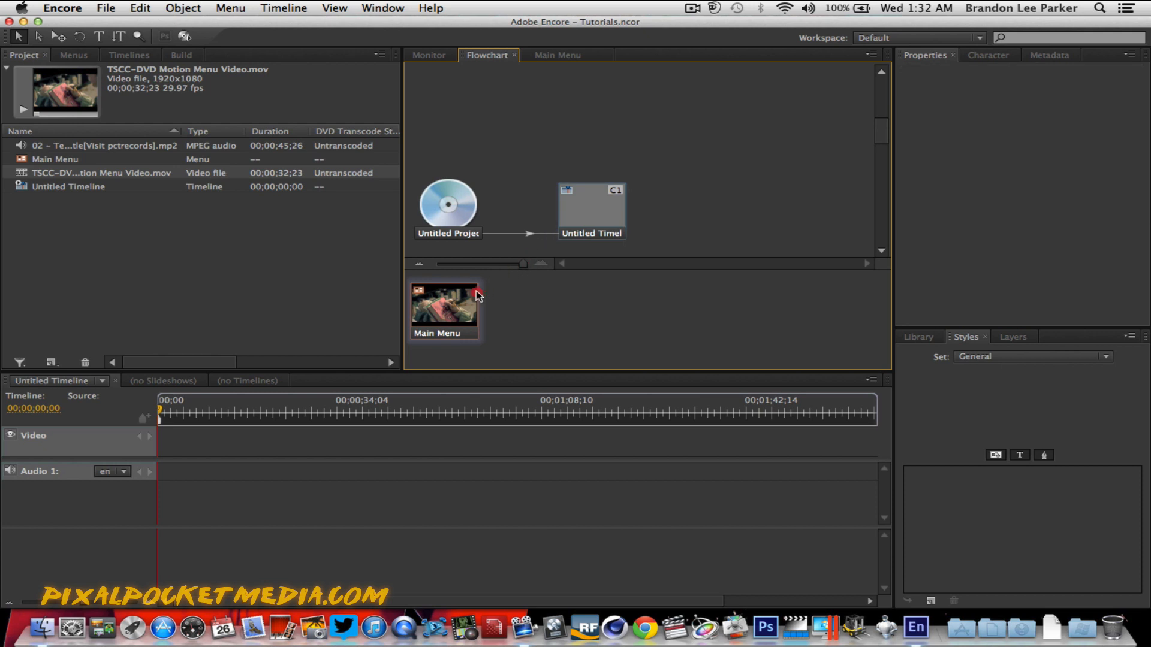
pyautogui.moveTo(457, 201); pyautogui.dragTo(462, 303)
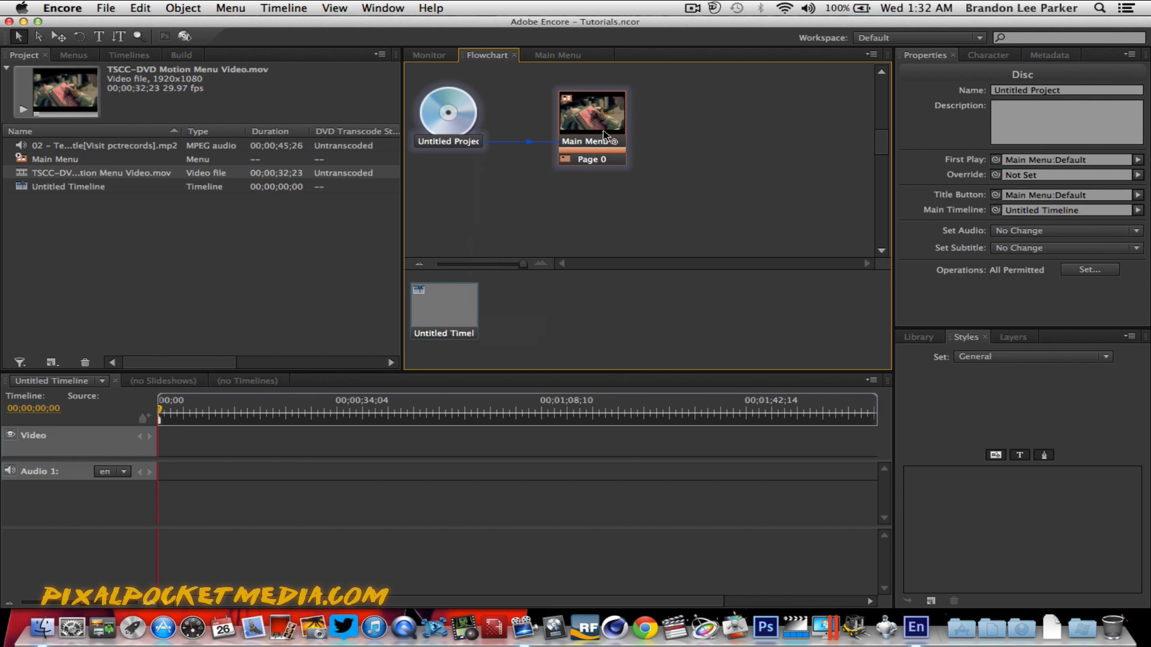
# Step: Link the Main Menu to the Untitled Timeline in the flowchart
pyautogui.moveTo(627, 141); pyautogui.dragTo(448, 309)
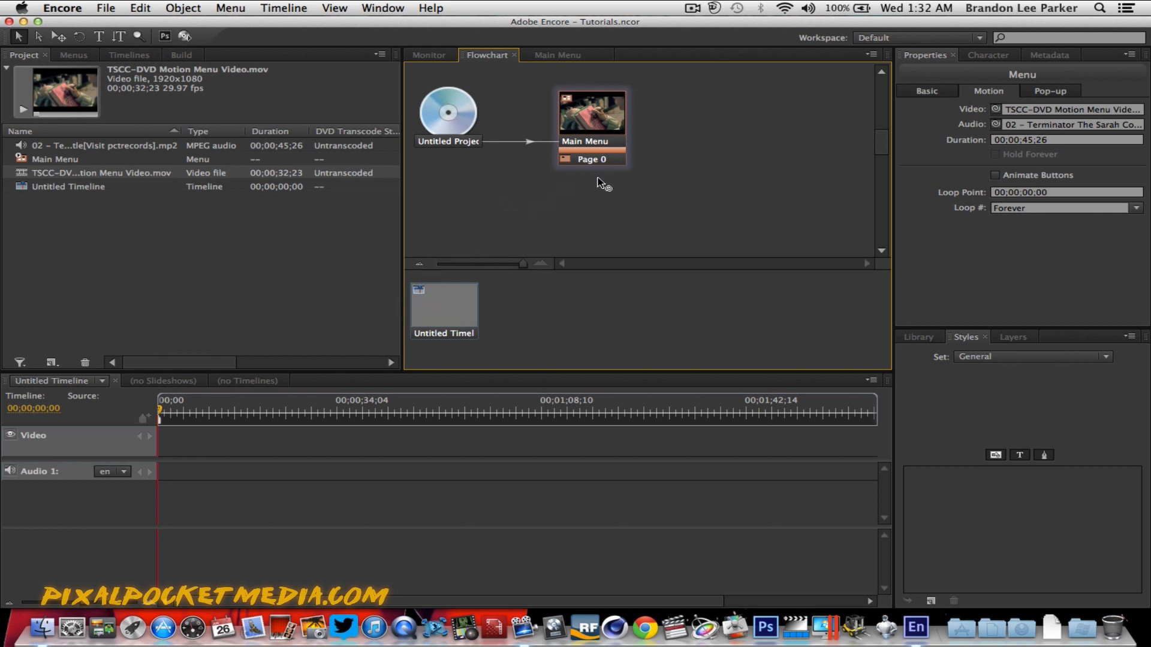
pyautogui.moveTo(629, 141); pyautogui.dragTo(455, 308)
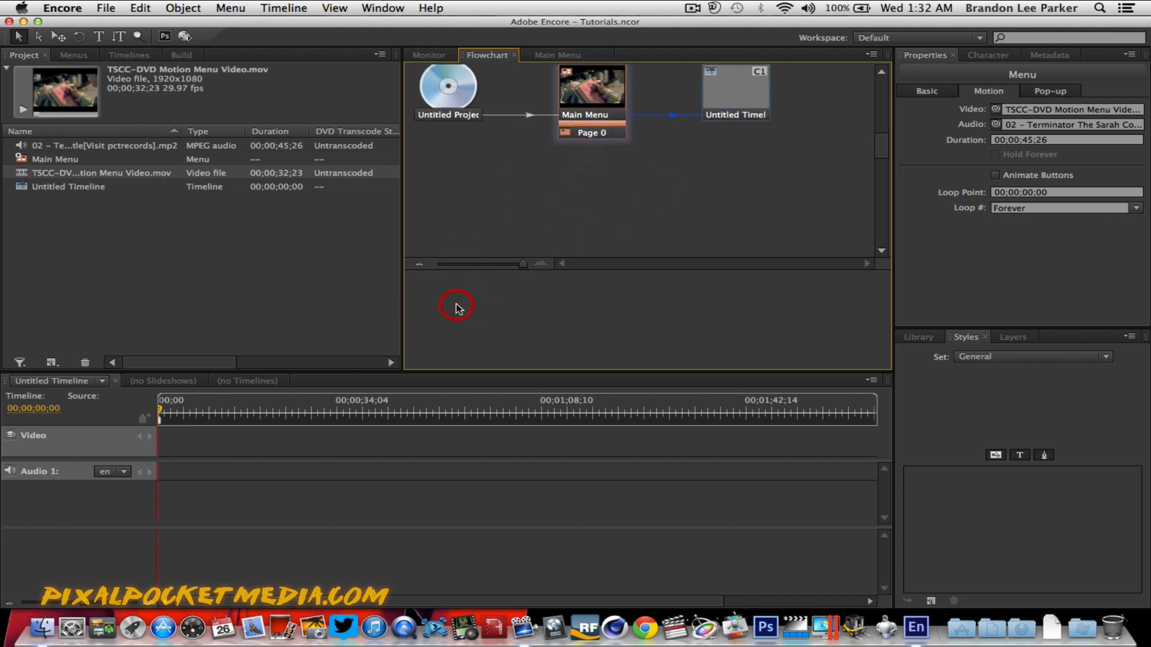
pyautogui.scroll(3, 560, 223)
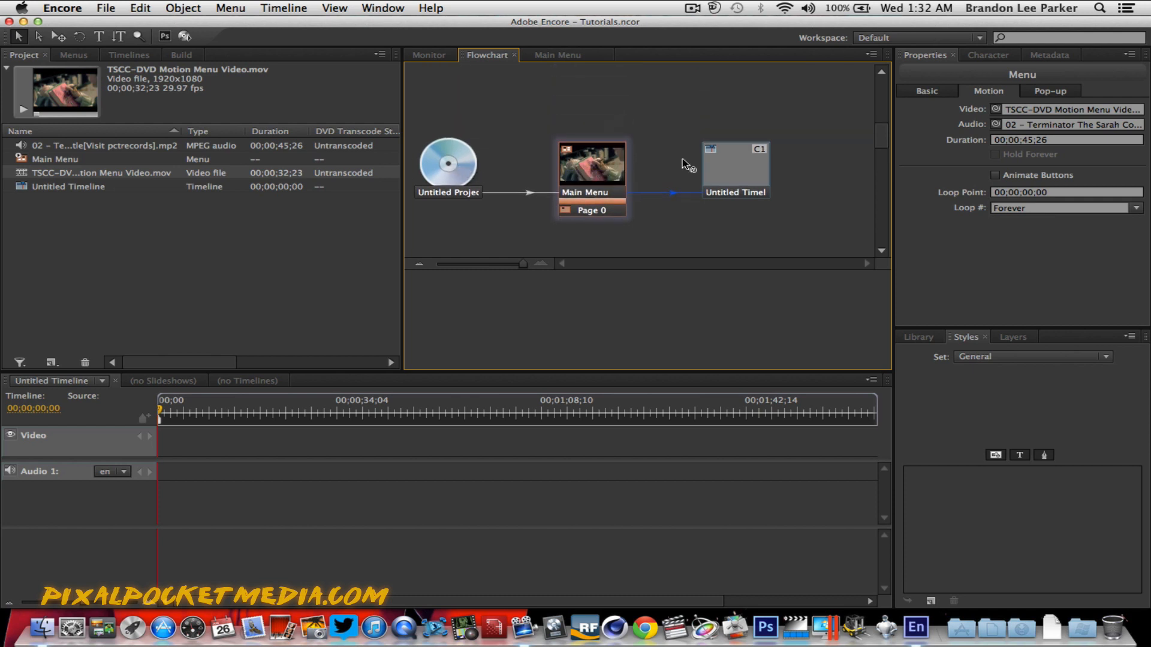
# Step: Preview the project from the Main Menu to check its looping video and audio, and exit the preview
pyautogui.click(584, 171)
pyautogui.click(185, 37)
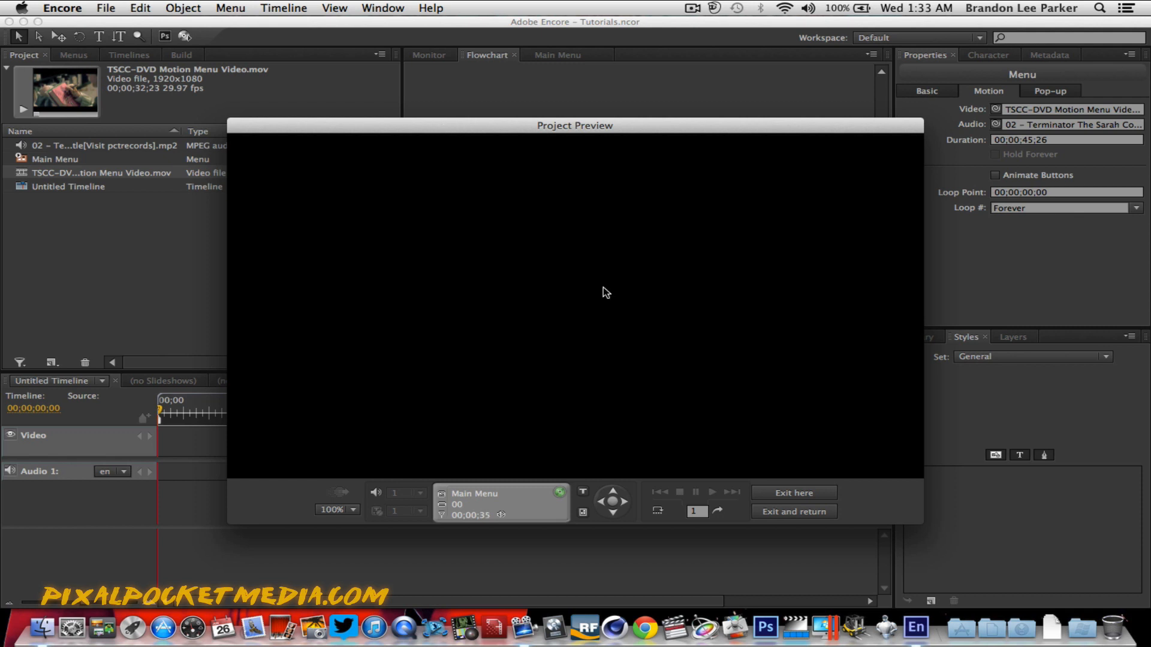
pyautogui.click(791, 512)
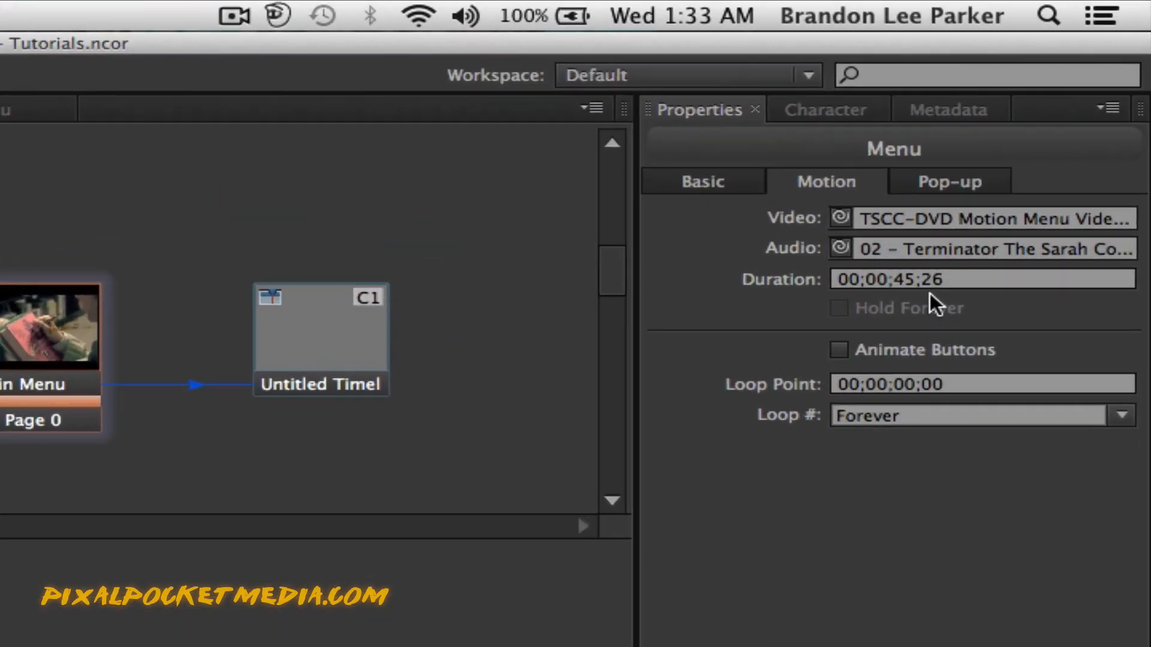
# Step: Set the Main Menu's motion duration to 00;00;32;00, and preview the project to check how the menu loops
pyautogui.click(909, 280)
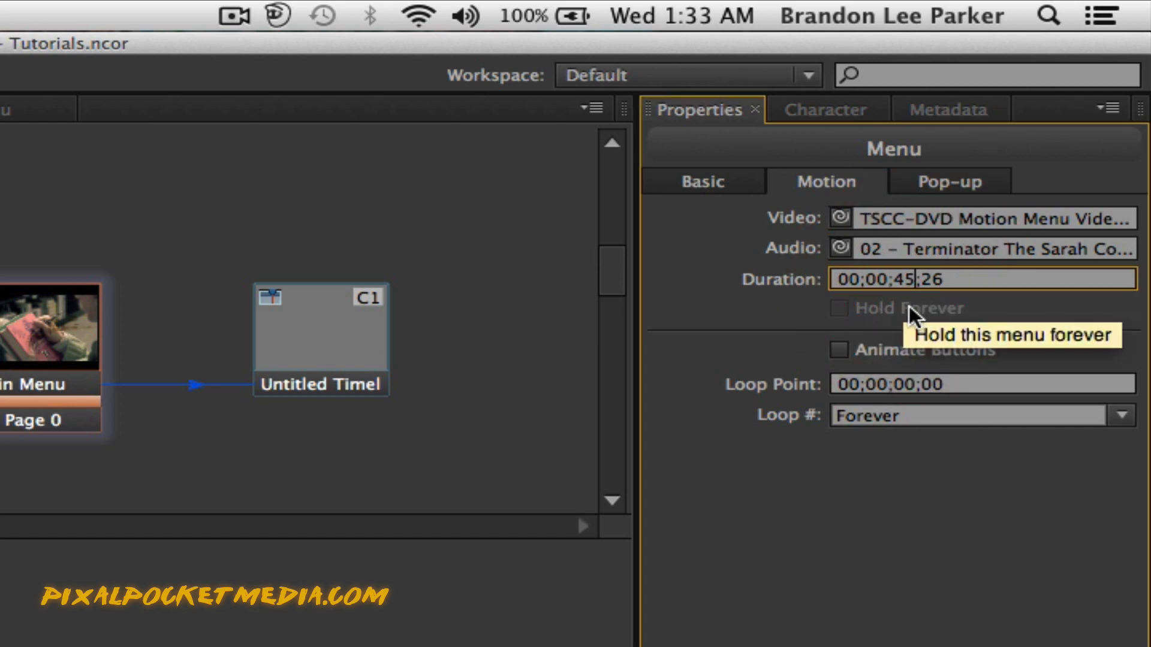
pyautogui.click(936, 280)
pyautogui.press('BackSpace')
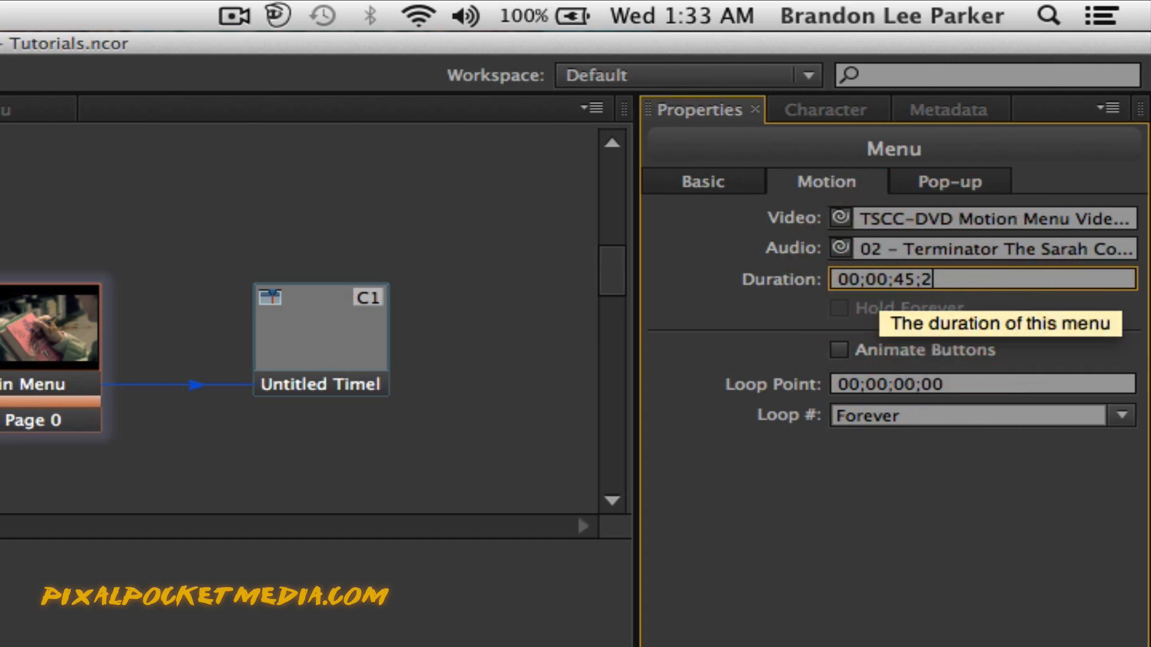
pyautogui.press('BackSpace')
pyautogui.write('00')
pyautogui.press('Left')
pyautogui.press('Left')
pyautogui.press('Left')
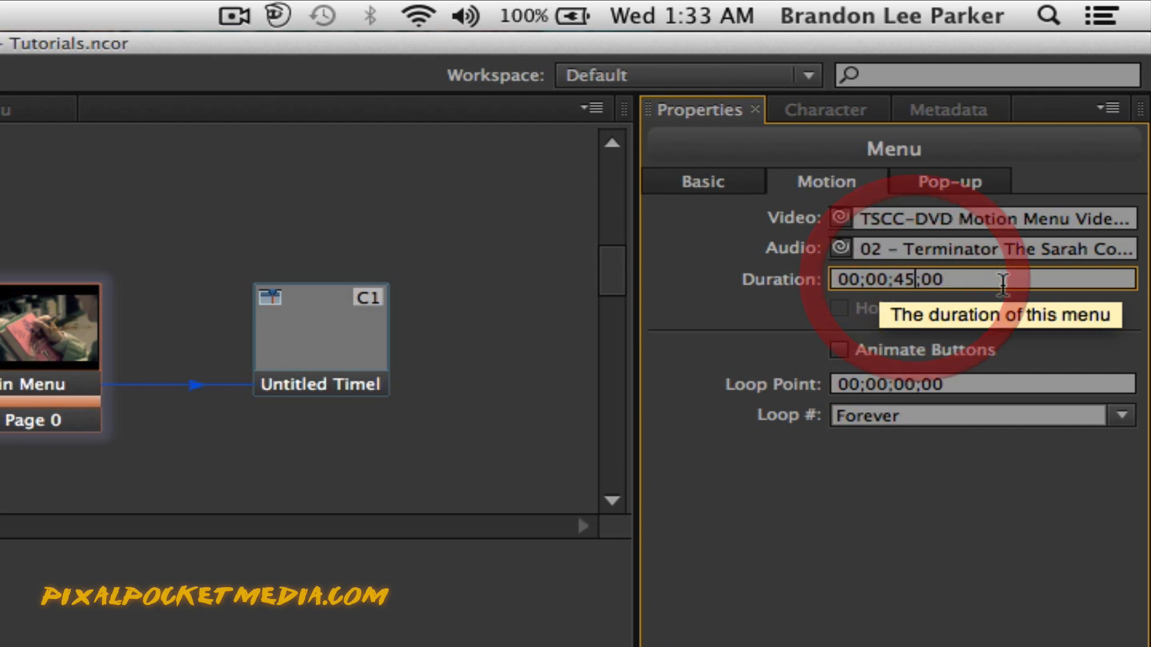
pyautogui.press('BackSpace')
pyautogui.press('BackSpace')
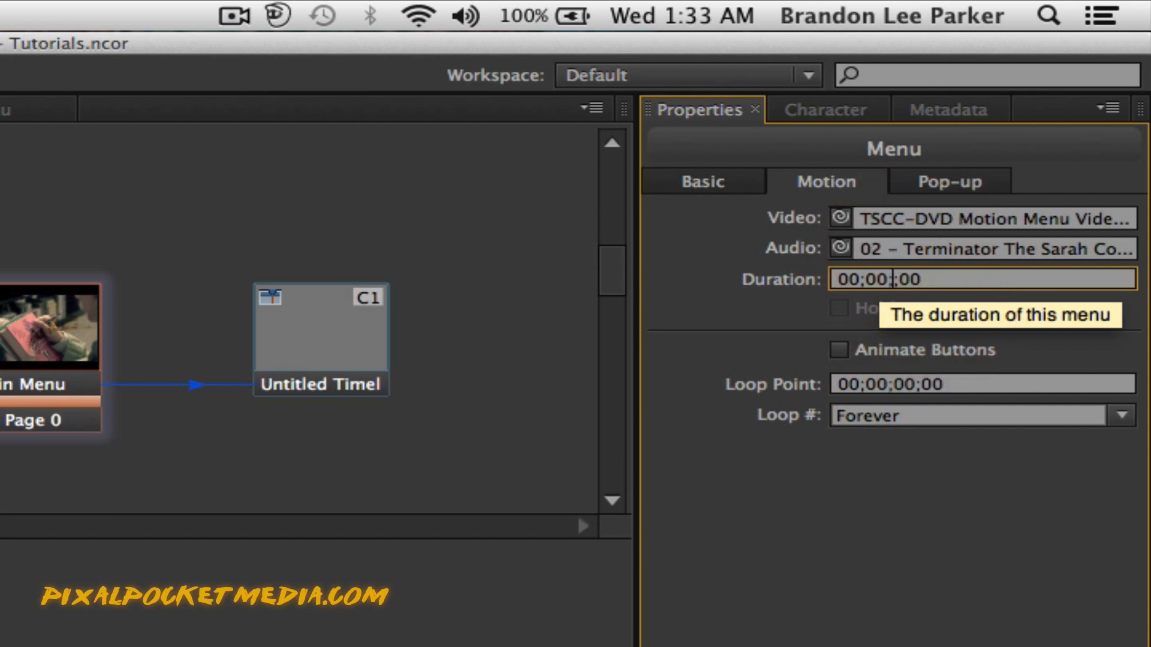
pyautogui.write('3')
pyautogui.press('BackSpace')
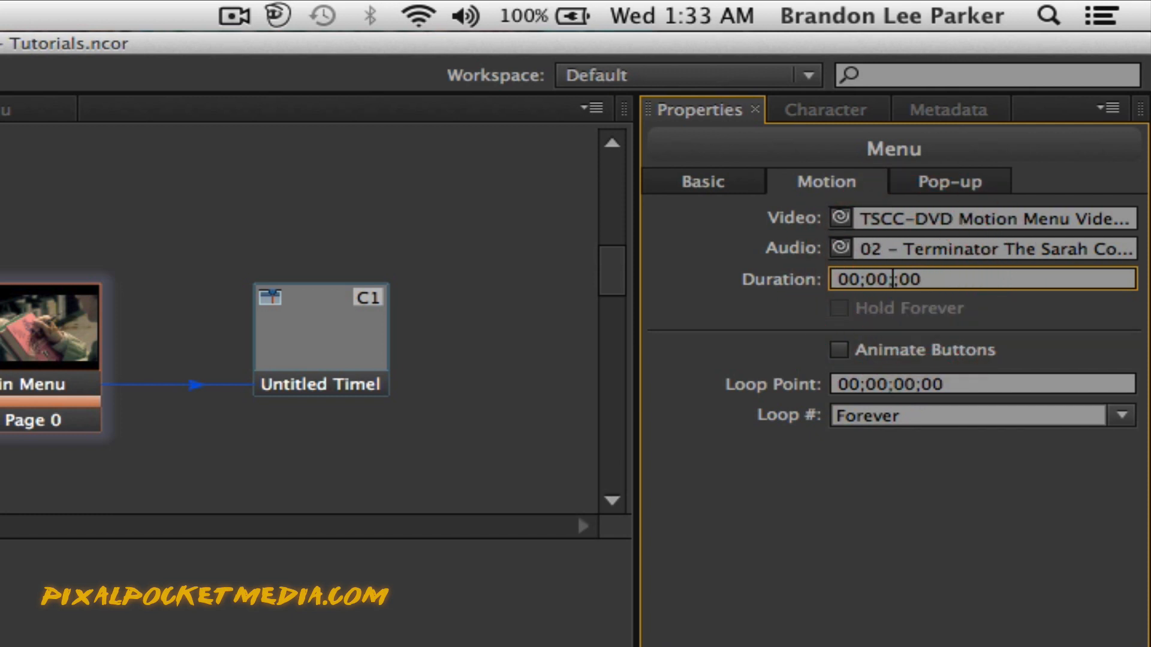
pyautogui.write('32;')
pyautogui.press('Return')
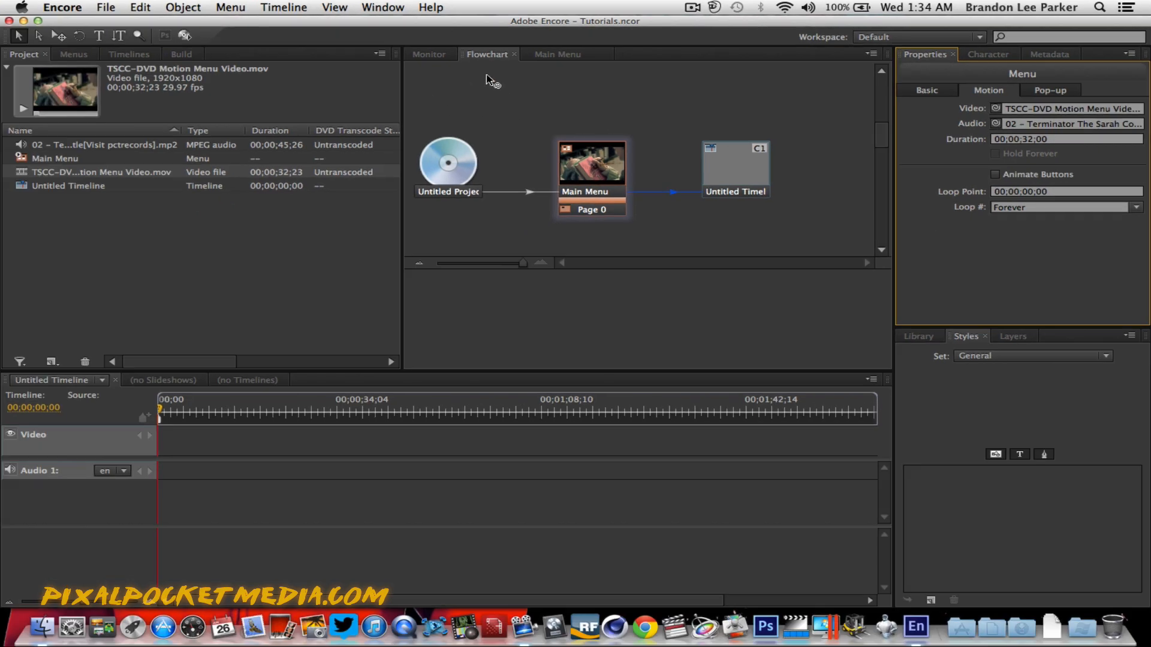
pyautogui.click(185, 36)
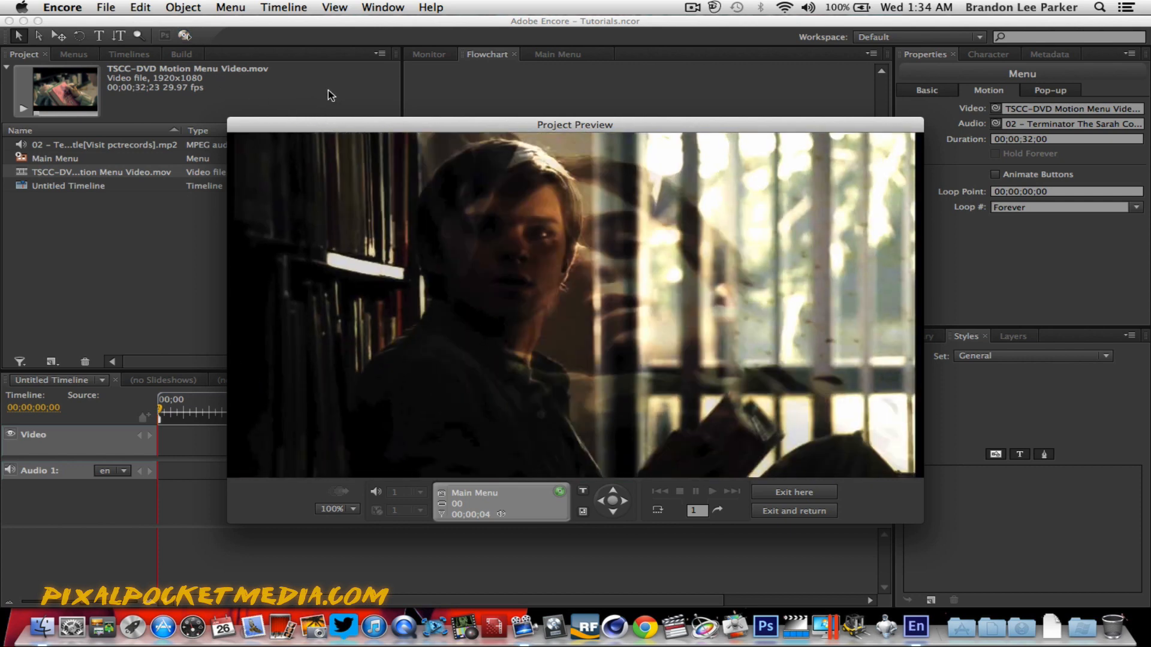
pyautogui.click(770, 515)
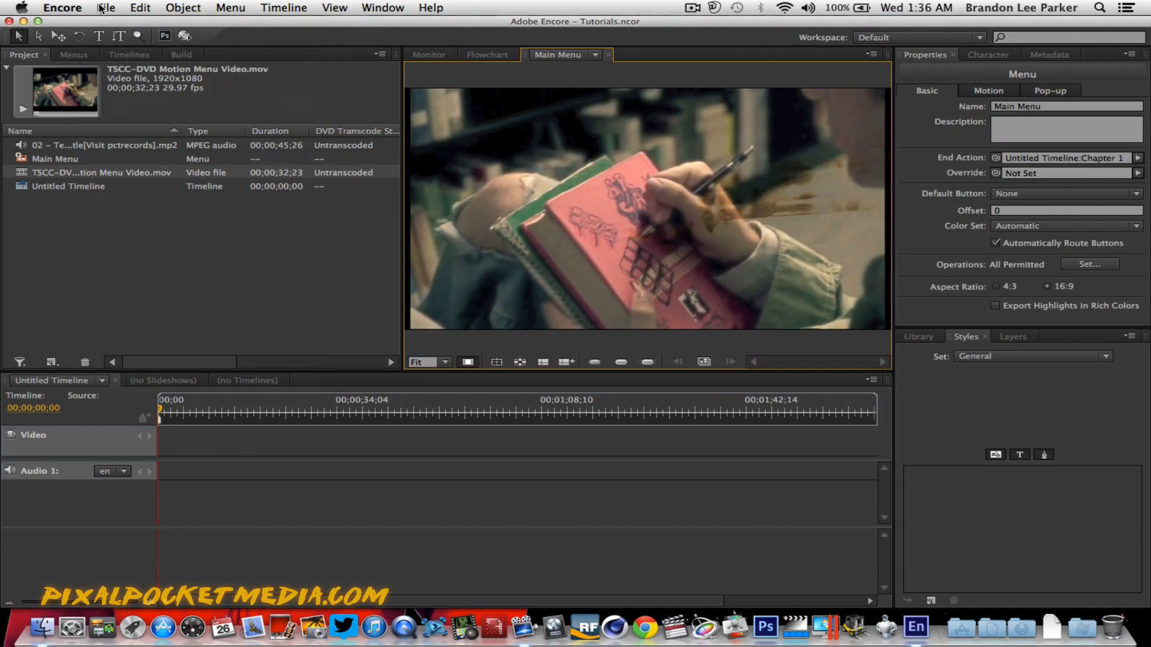
pyautogui.click(106, 7)
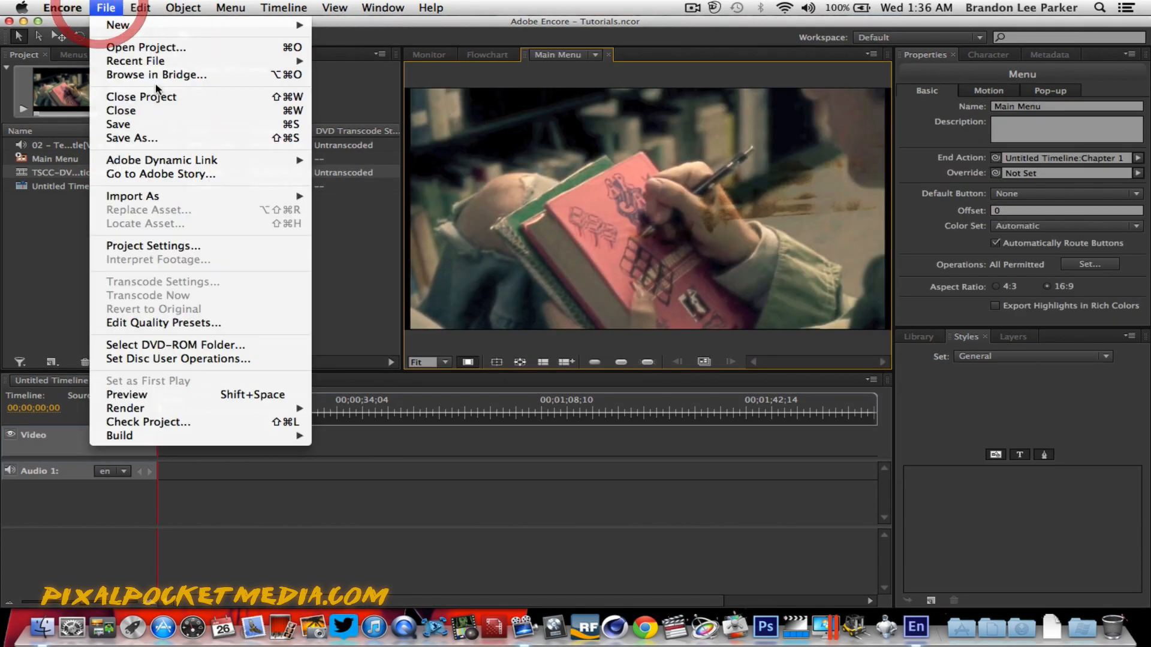
pyautogui.click(44, 262)
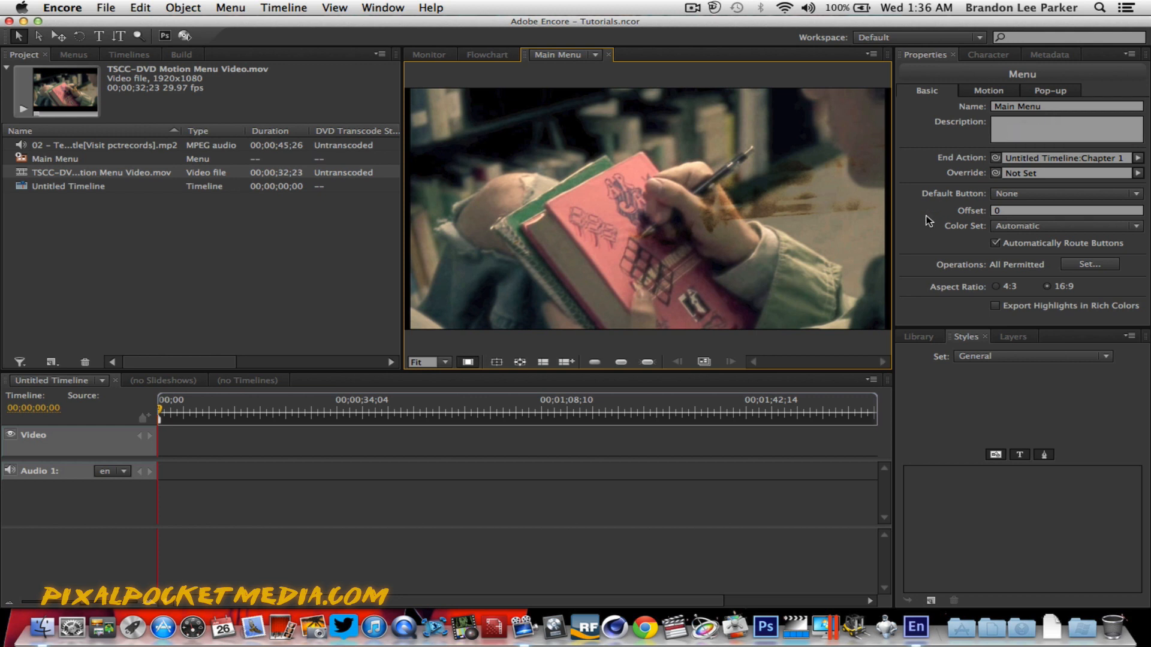
pyautogui.click(983, 90)
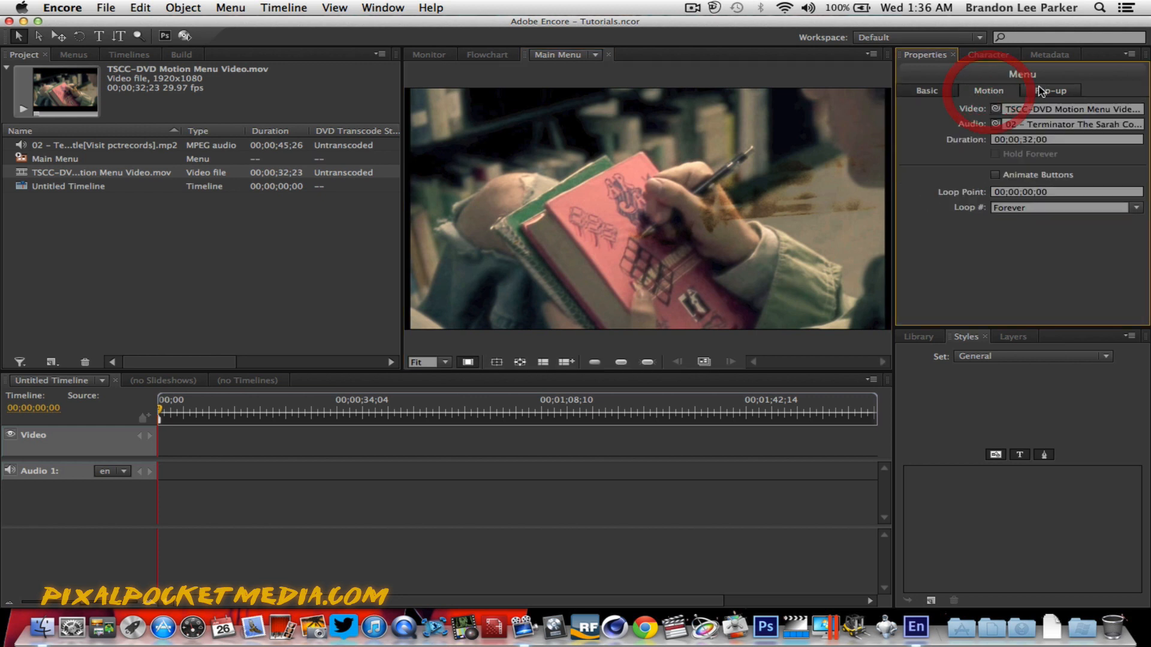
pyautogui.click(1050, 90)
pyautogui.click(979, 90)
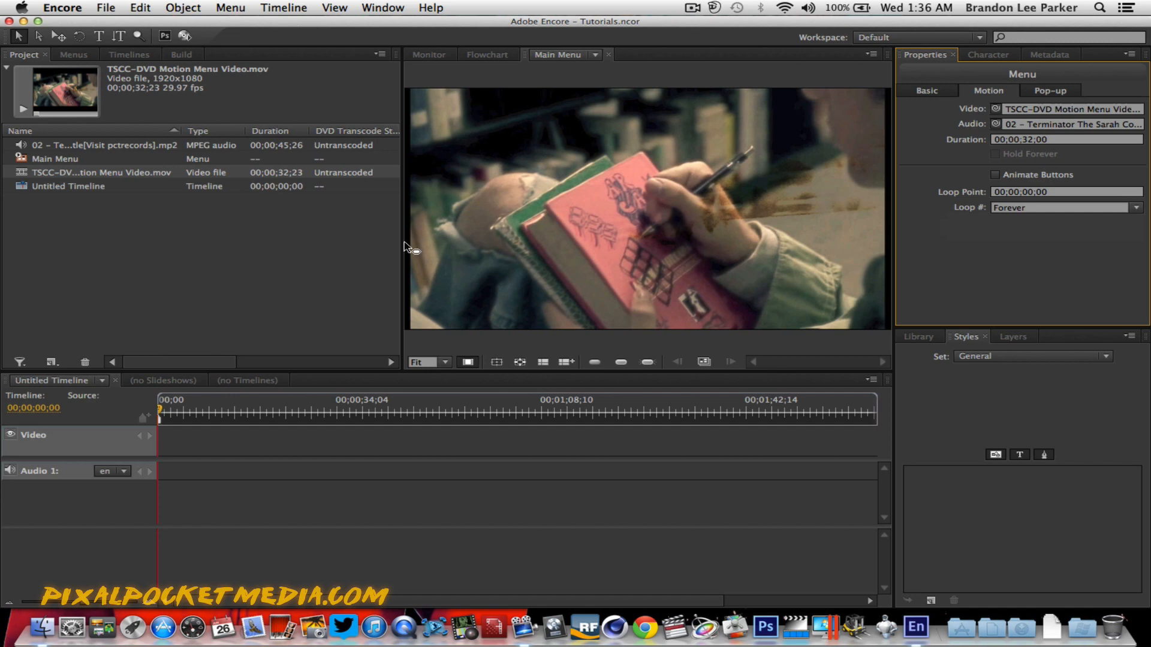
pyautogui.click(385, 248)
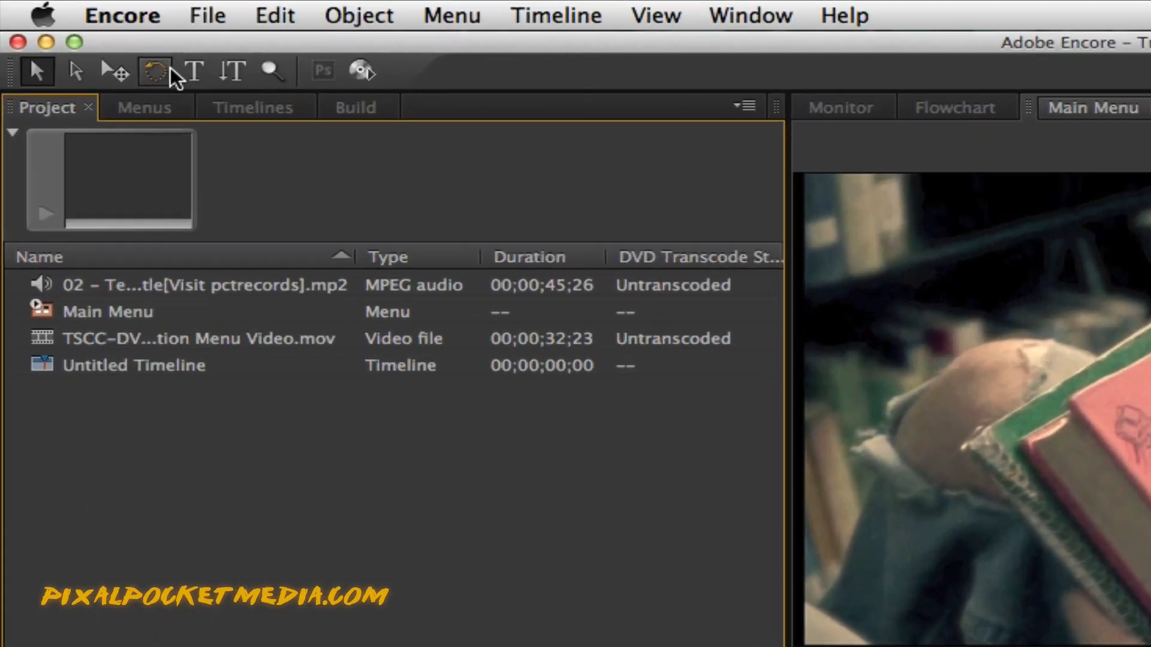
# Step: Add the horizontal text "PLAY EPISODES" over the lower left part of the Main Menu image
pyautogui.click(99, 36)
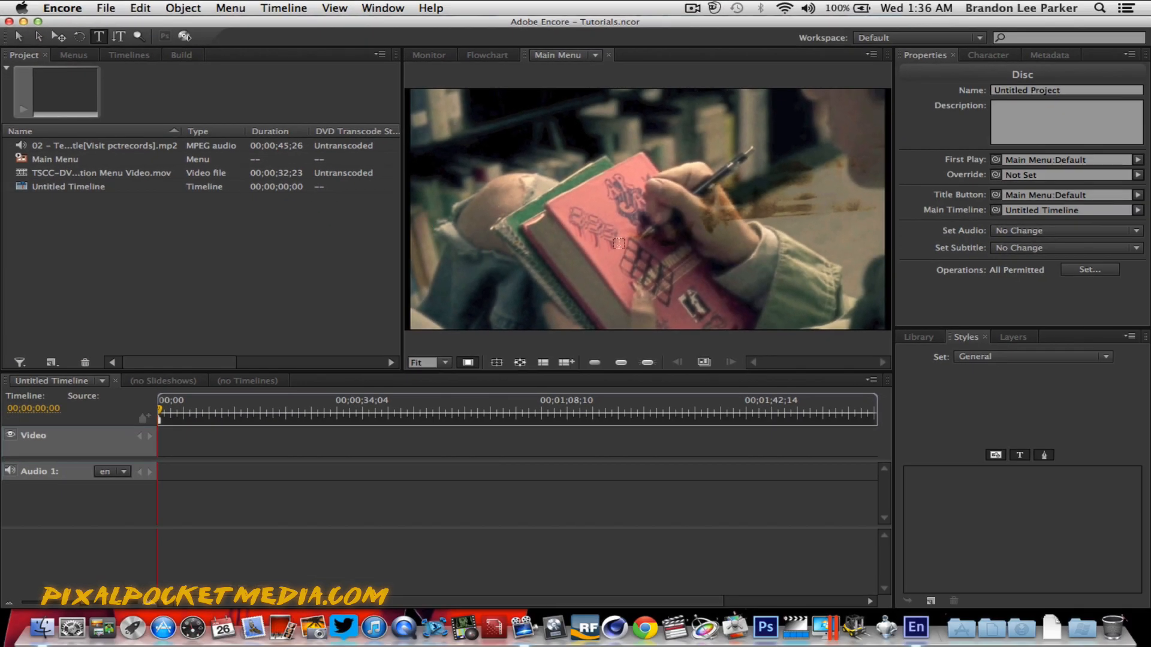
pyautogui.moveTo(439, 257); pyautogui.dragTo(526, 287)
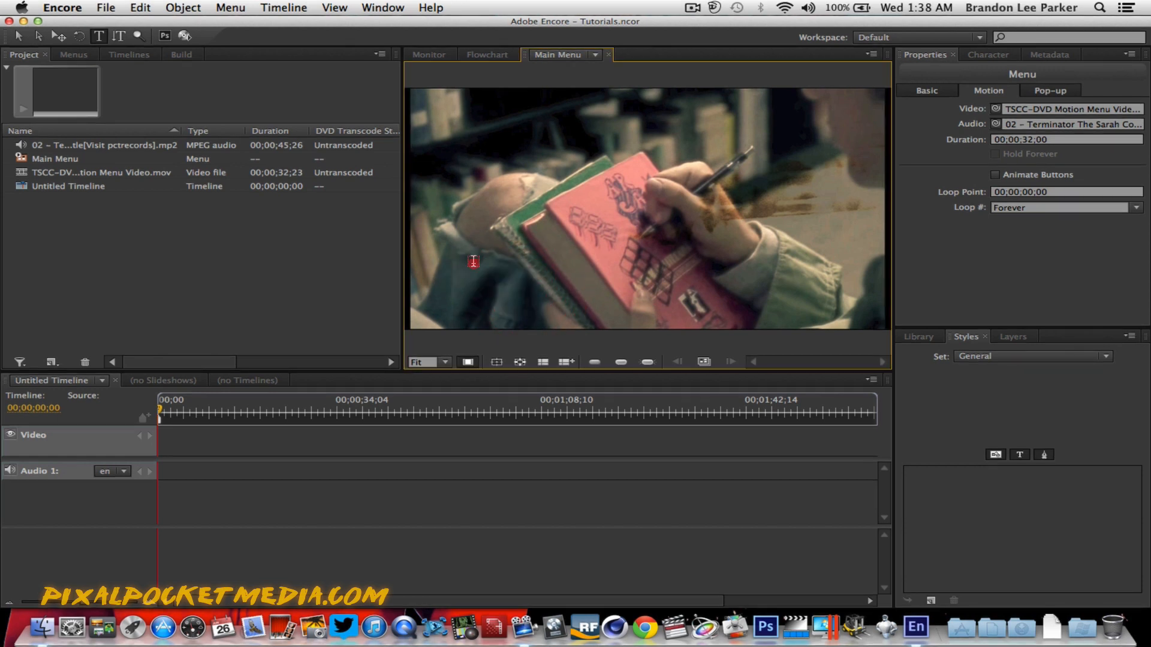
pyautogui.click(464, 264)
pyautogui.write('P')
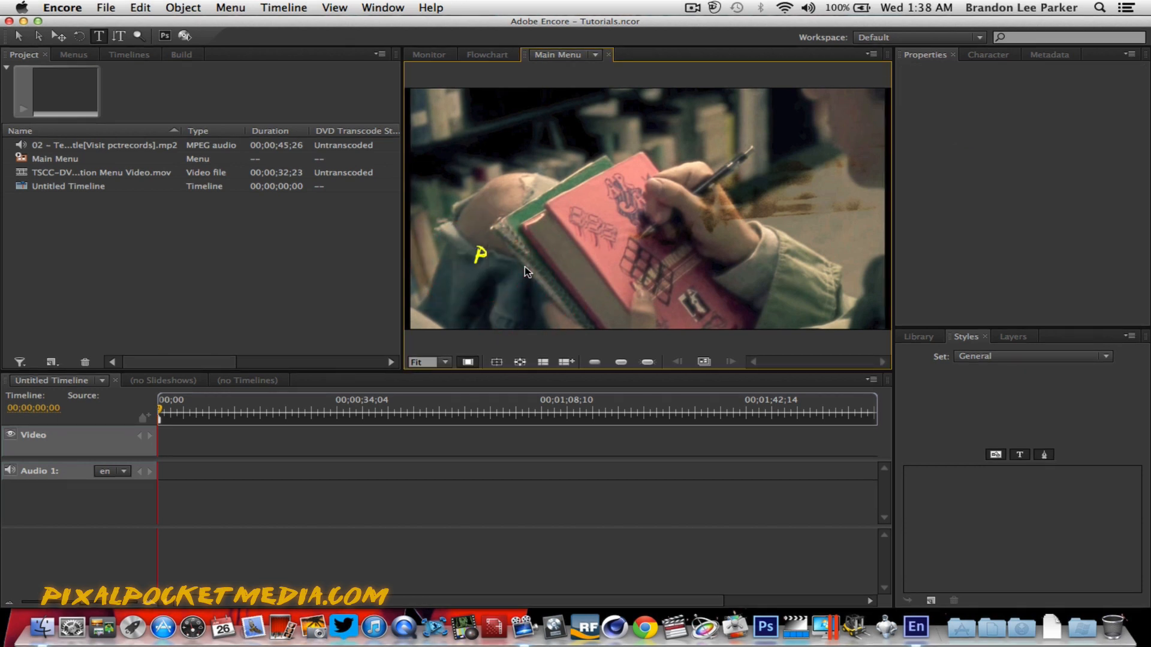
pyautogui.write('LAY EPISODES')
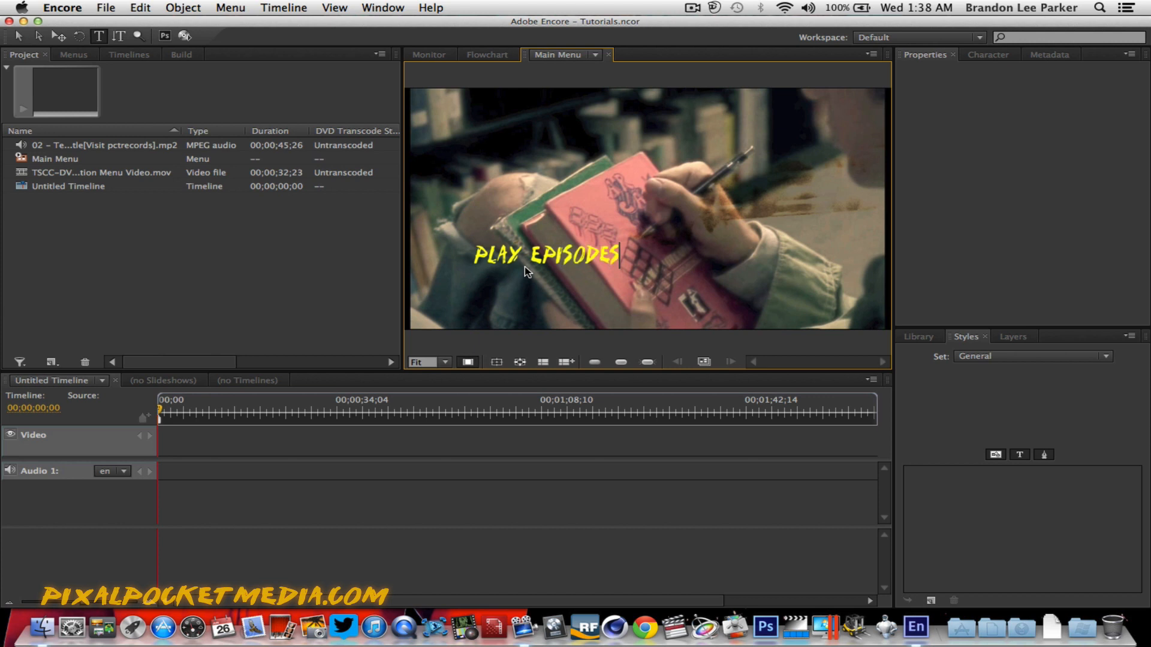
# Step: Replace "EPISODES" with "MOVIE" in the menu text so it reads "PLAY MOVIE", and deselect it
pyautogui.press('BackSpace')
pyautogui.press('BackSpace')
pyautogui.press('BackSpace')
pyautogui.press('BackSpace')
pyautogui.press('BackSpace')
pyautogui.press('BackSpace')
pyautogui.press('BackSpace')
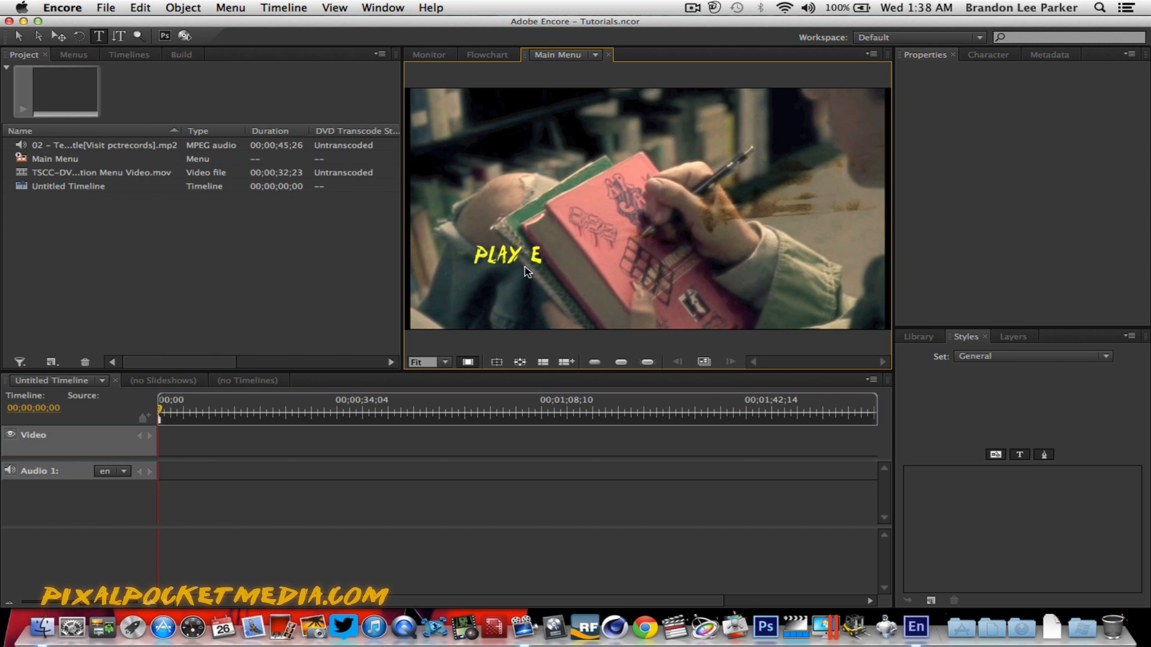
pyautogui.press('BackSpace')
pyautogui.write('MOVIES')
pyautogui.press('BackSpace')
pyautogui.click(20, 38)
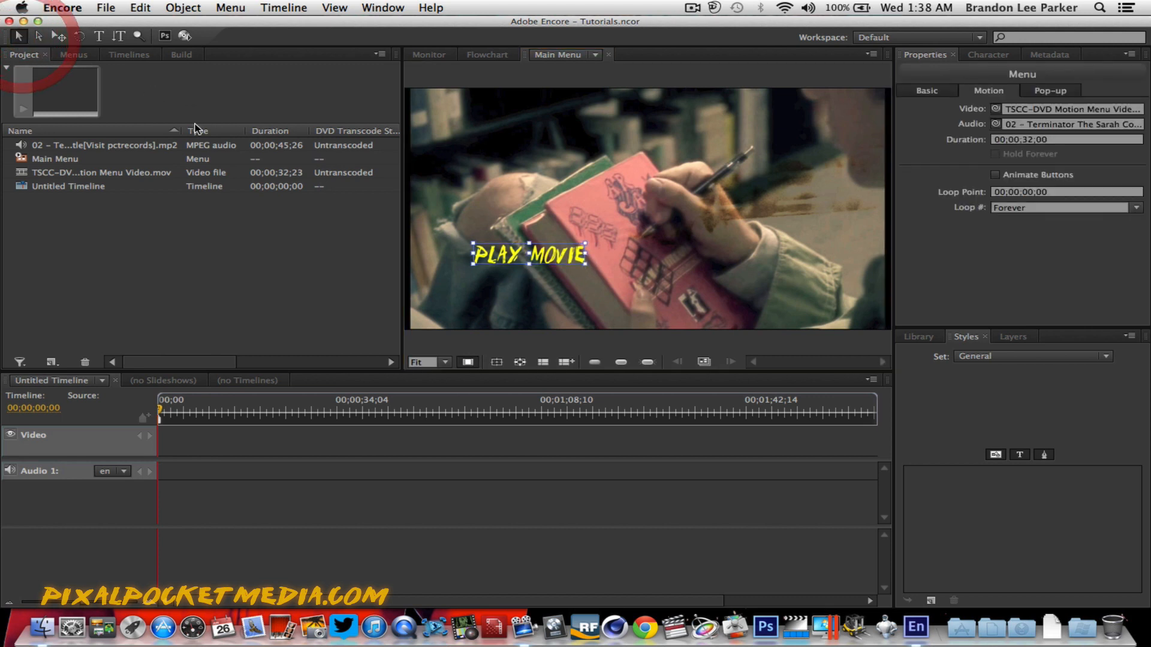
pyautogui.click(482, 279)
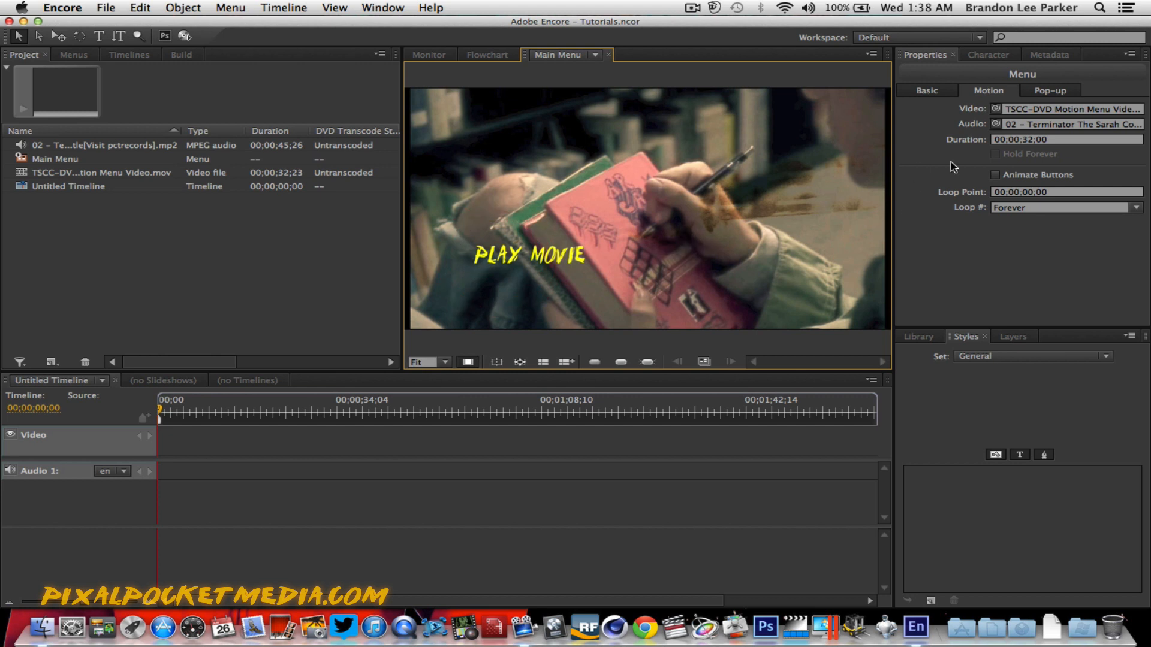
# Step: Move the "PLAY MOVIE" text to the lower left corner of the Main Menu image
pyautogui.click(925, 96)
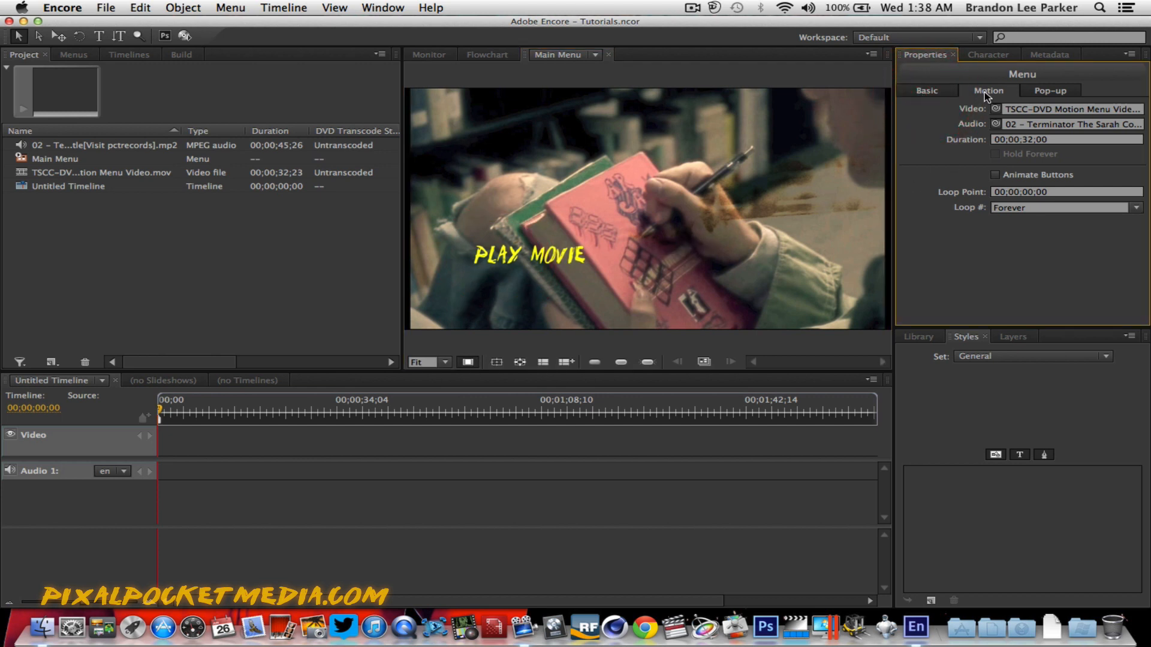
pyautogui.click(926, 95)
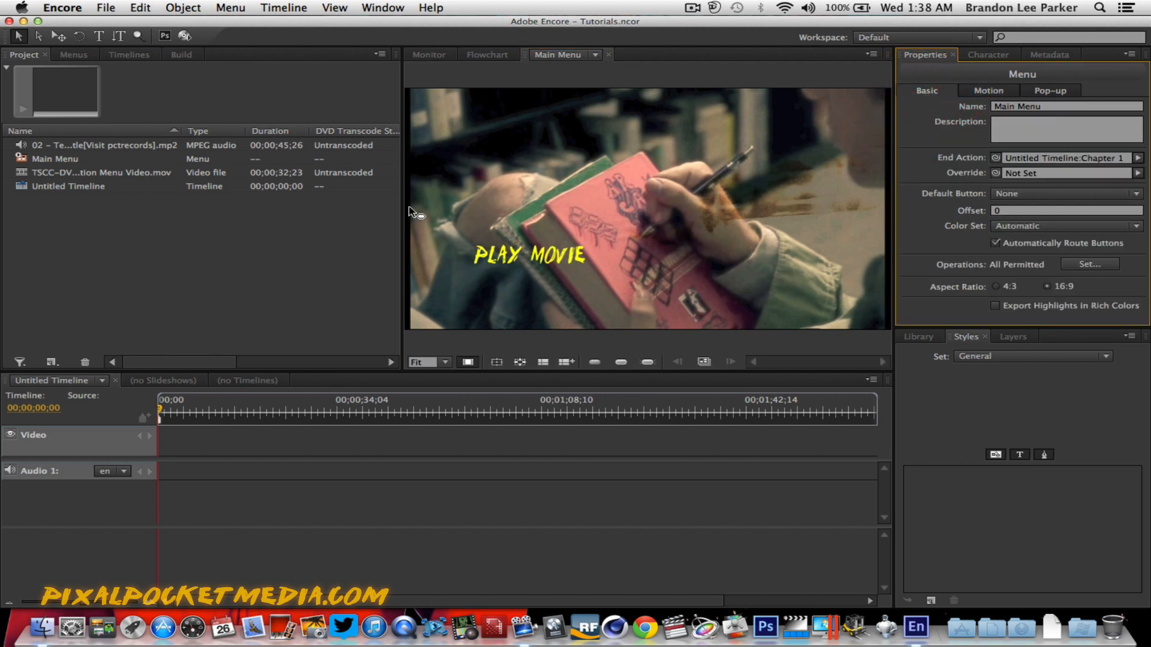
pyautogui.click(38, 36)
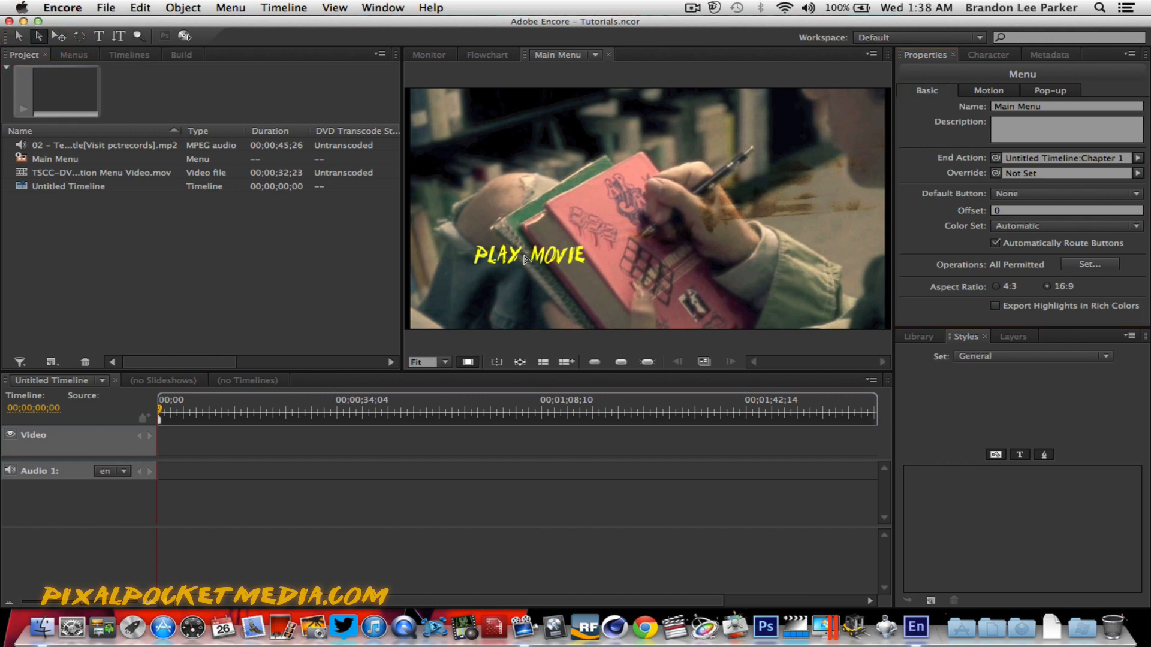
pyautogui.moveTo(517, 265); pyautogui.dragTo(486, 302)
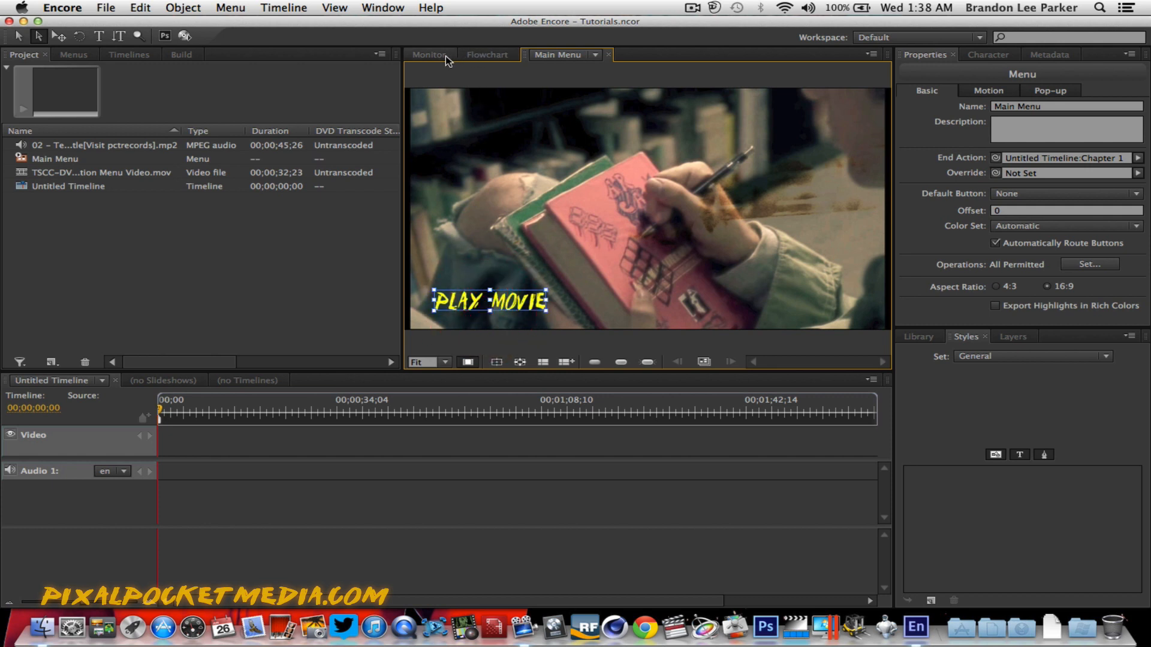
# Step: In the flowchart, set the Untitled Timeline's end action to return to the Main Menu
pyautogui.click(463, 56)
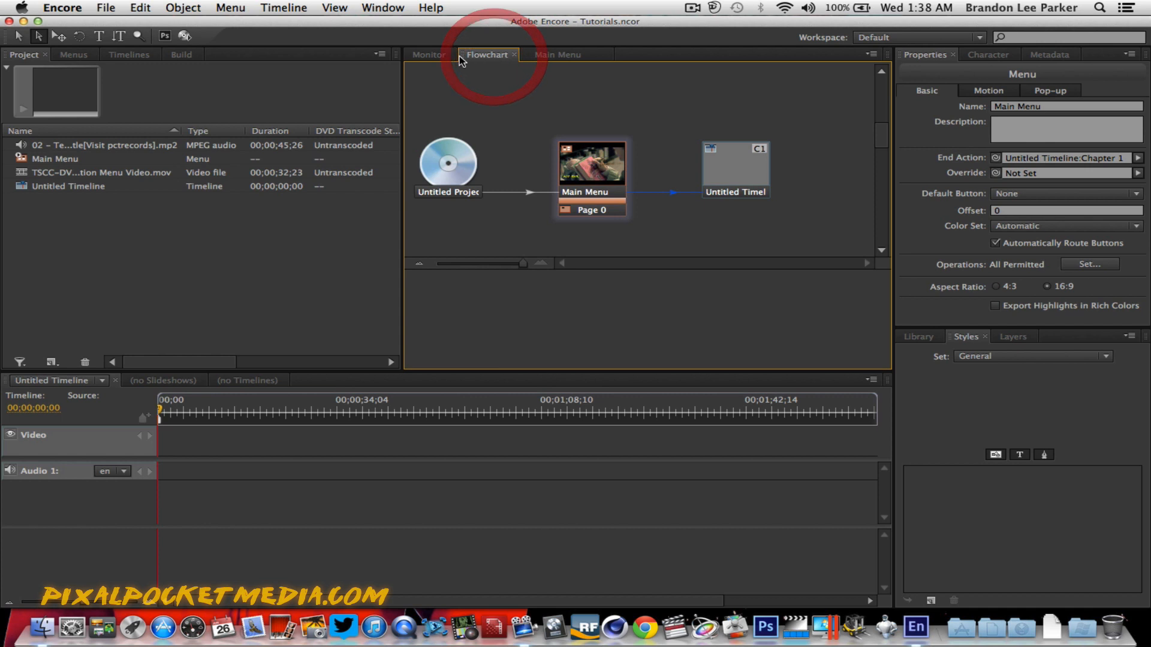
pyautogui.click(762, 179)
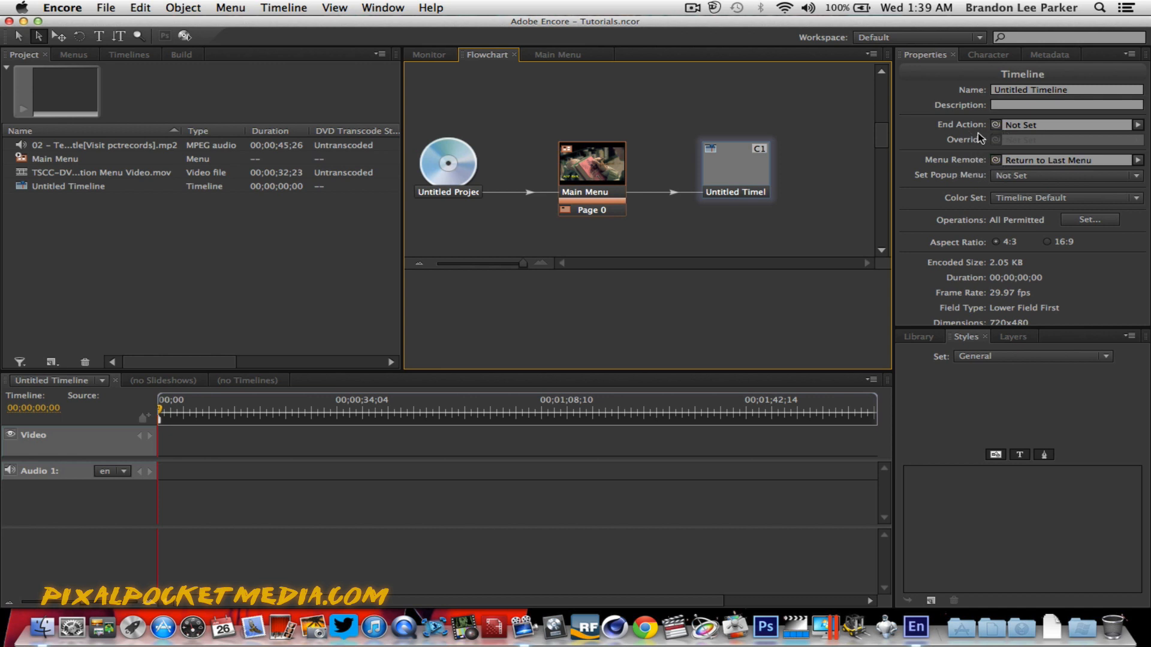
pyautogui.click(762, 167)
pyautogui.moveTo(996, 126)
pyautogui.mouseDown()
pyautogui.moveTo(757, 267)
pyautogui.moveTo(624, 203)
pyautogui.moveTo(603, 136)
pyautogui.mouseUp()
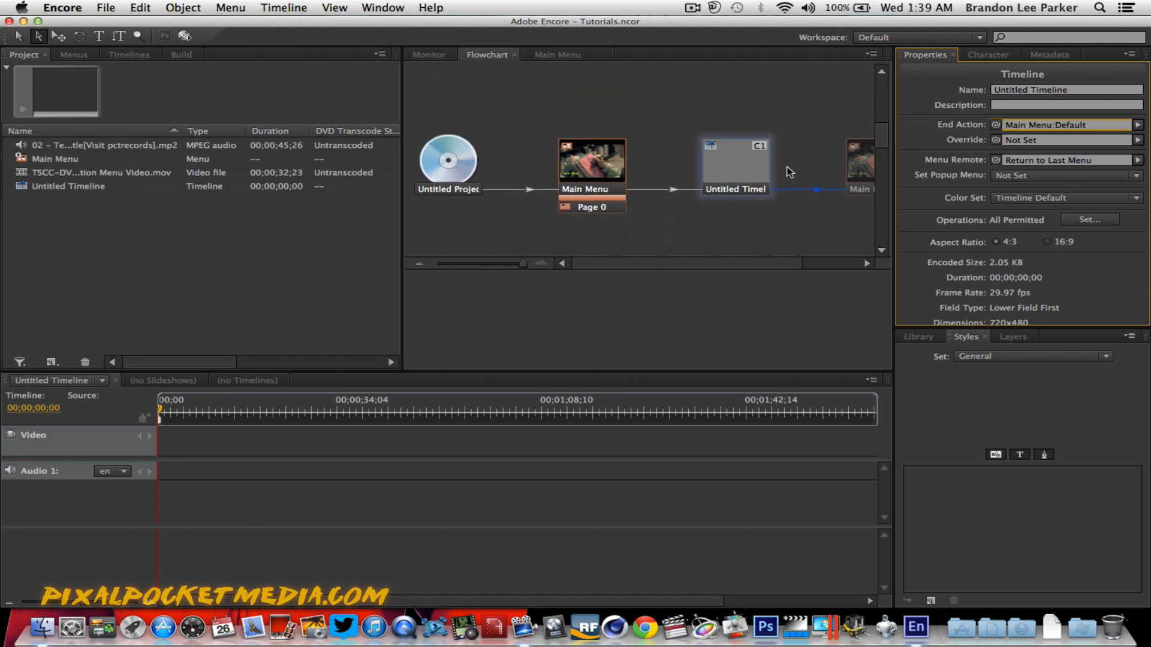
# Step: Try linking the Main Menu's end action back to itself in the flowchart, and undo the link
pyautogui.click(572, 161)
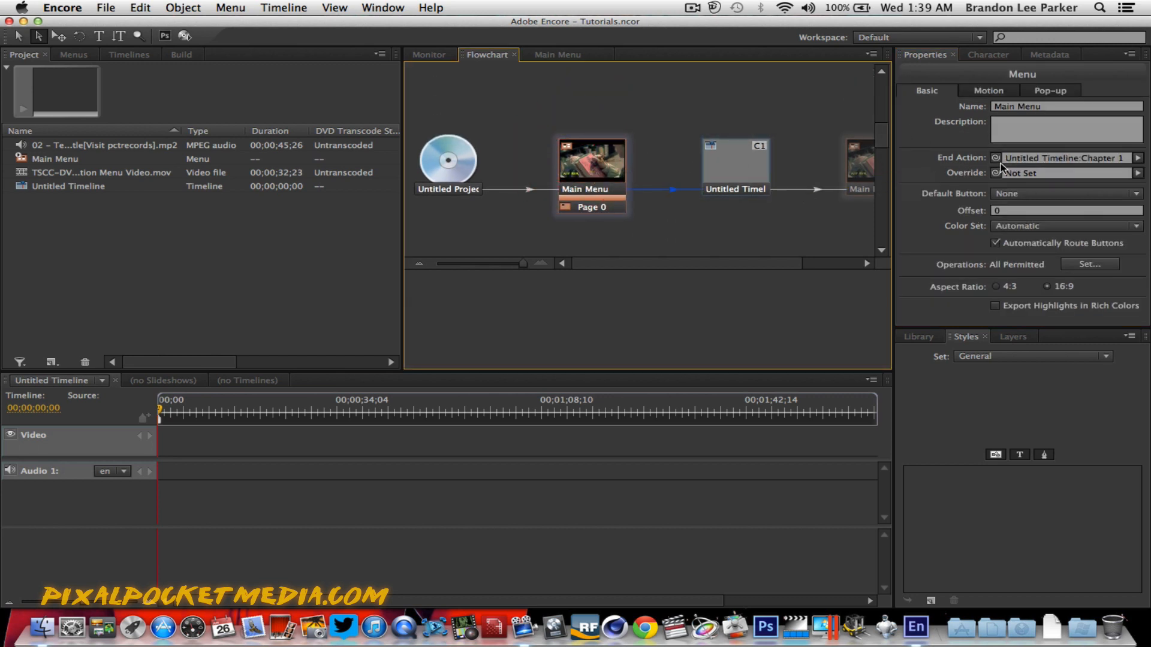
pyautogui.moveTo(995, 157); pyautogui.dragTo(585, 147)
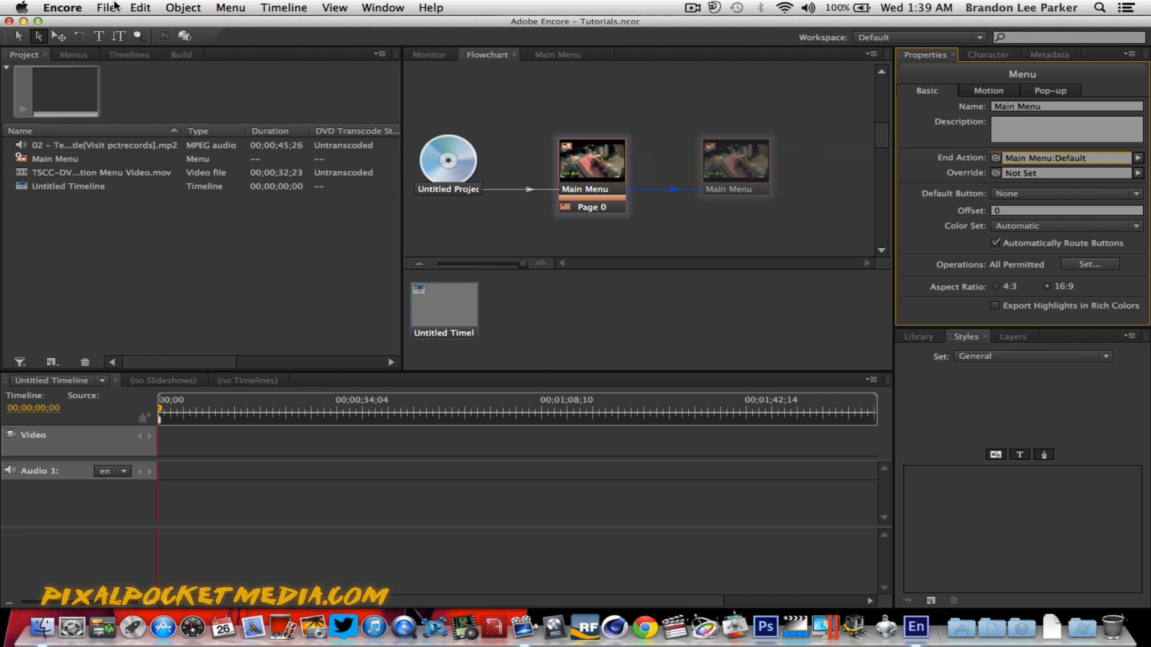
pyautogui.click(140, 7)
pyautogui.click(154, 24)
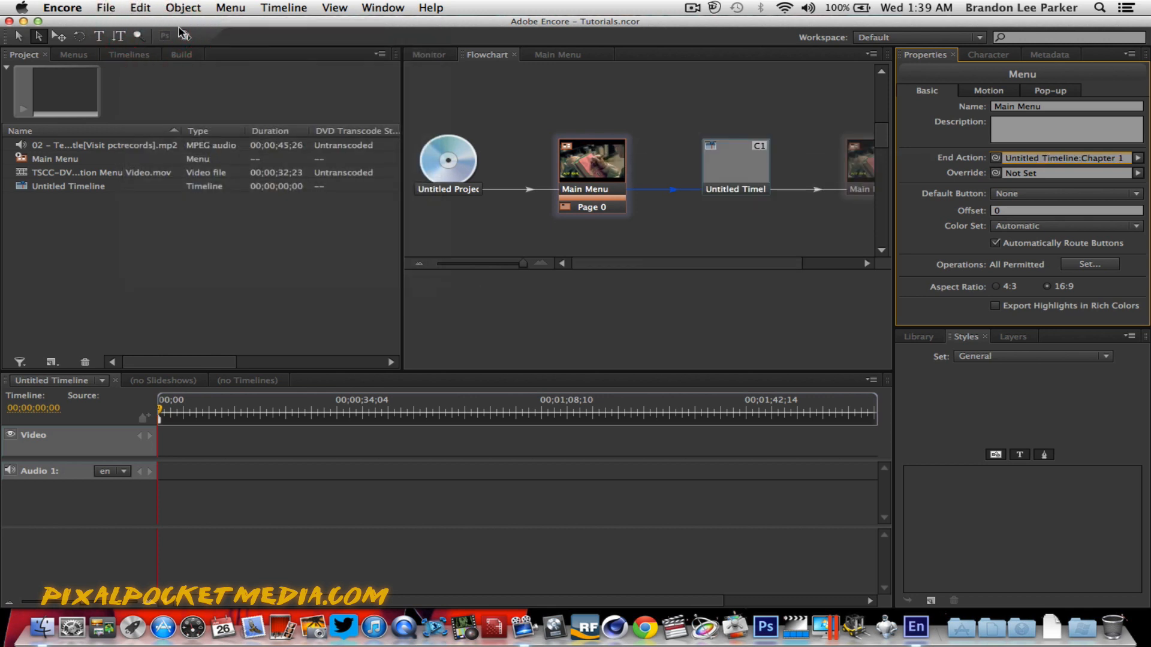
# Step: Open the Main Menu for editing, set its end action to Main Menu:Default, and show the timeline's monitor
pyautogui.click(667, 223)
pyautogui.doubleClick(592, 164)
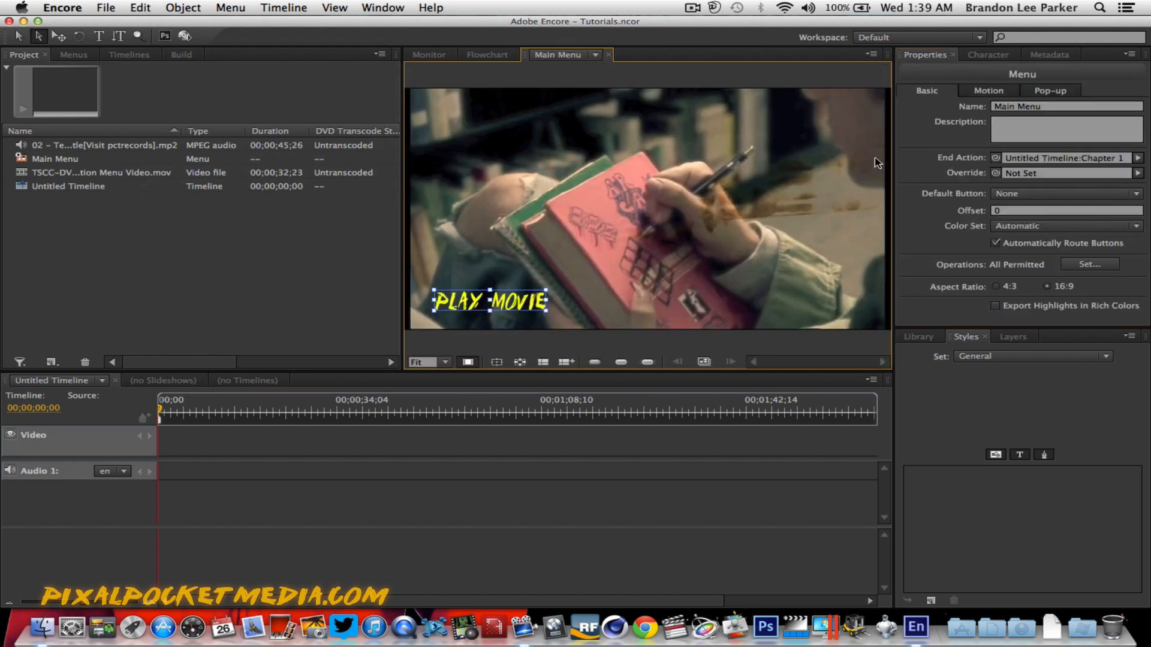
pyautogui.moveTo(997, 162); pyautogui.dragTo(52, 162)
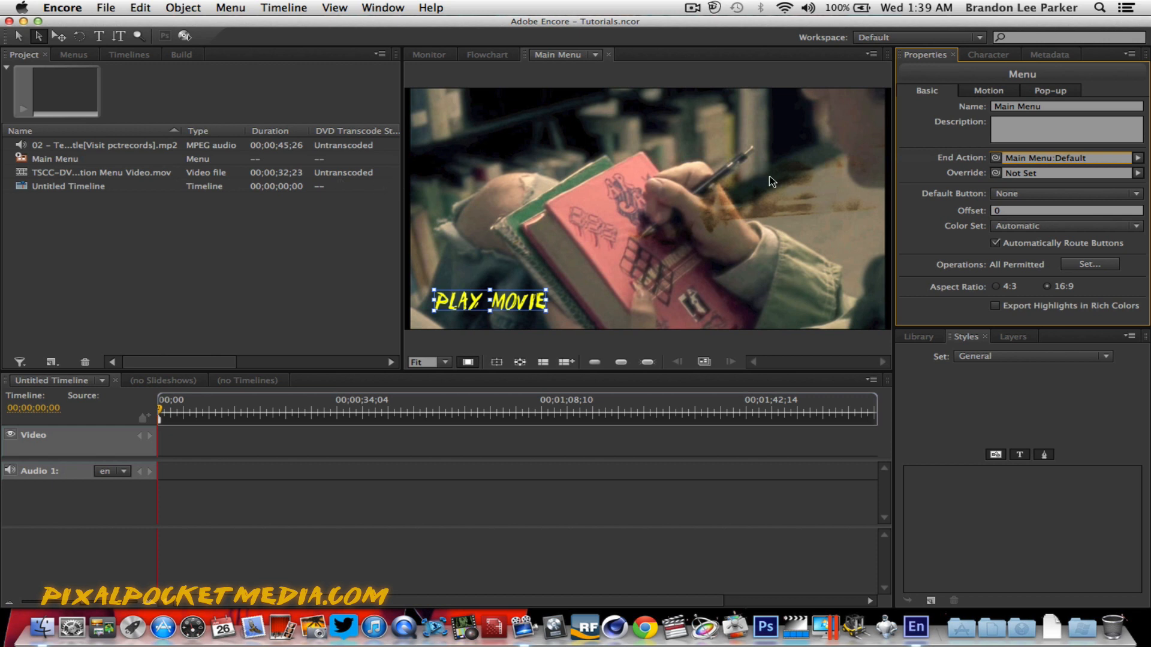
pyautogui.click(440, 59)
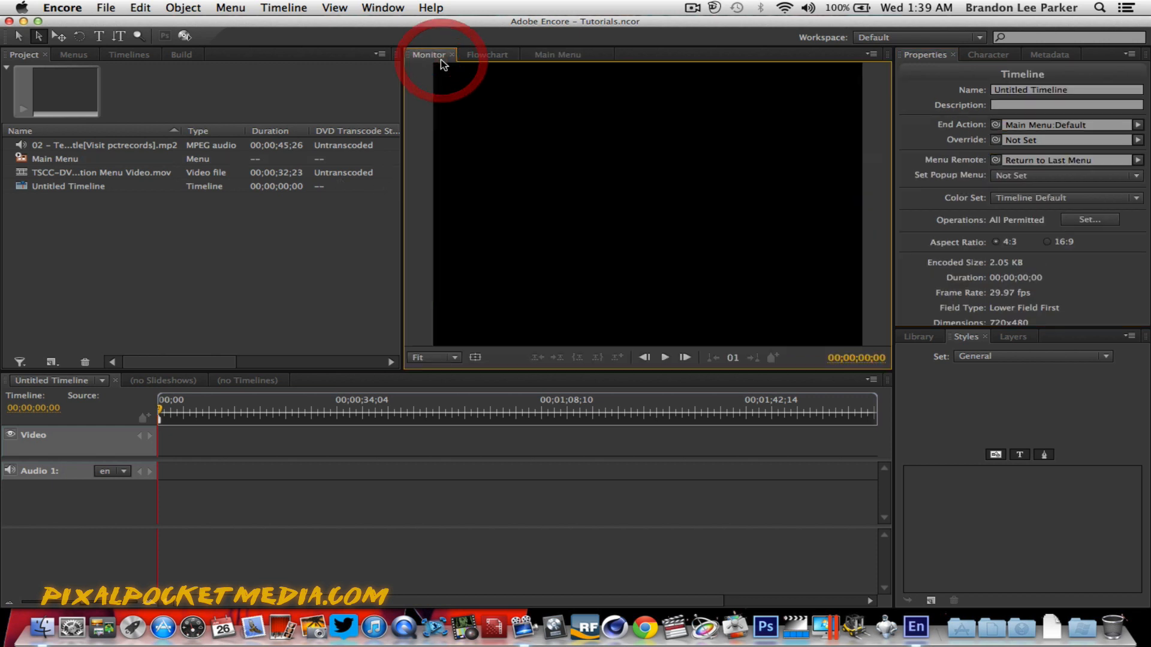
pyautogui.click(507, 148)
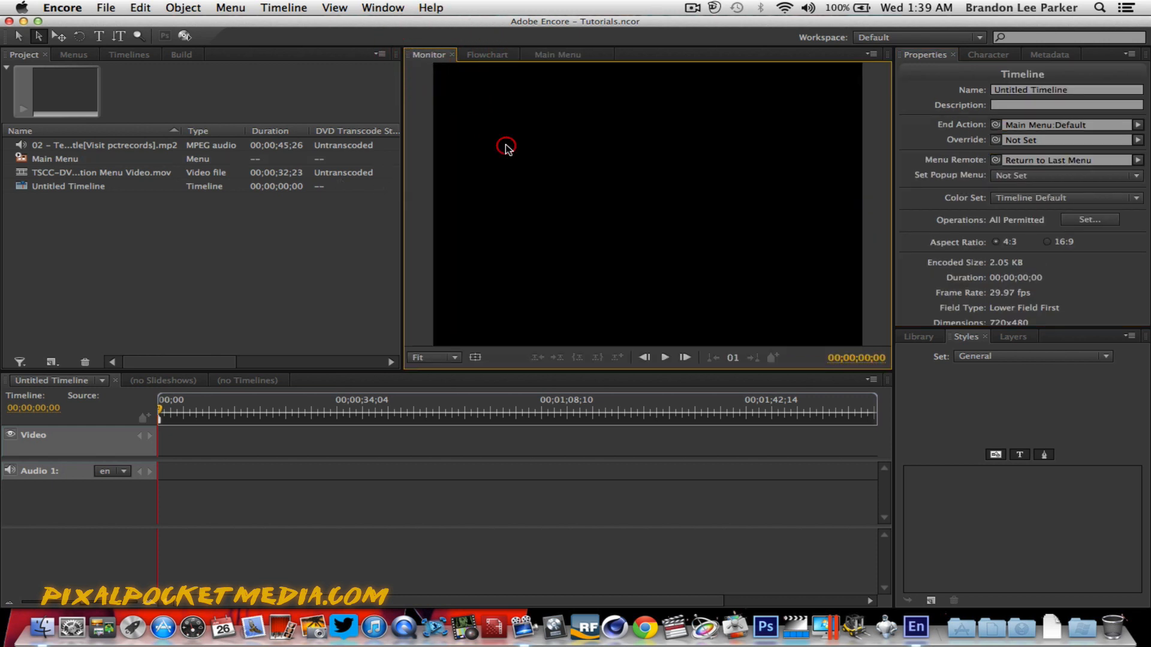
pyautogui.click(247, 439)
pyautogui.click(278, 7)
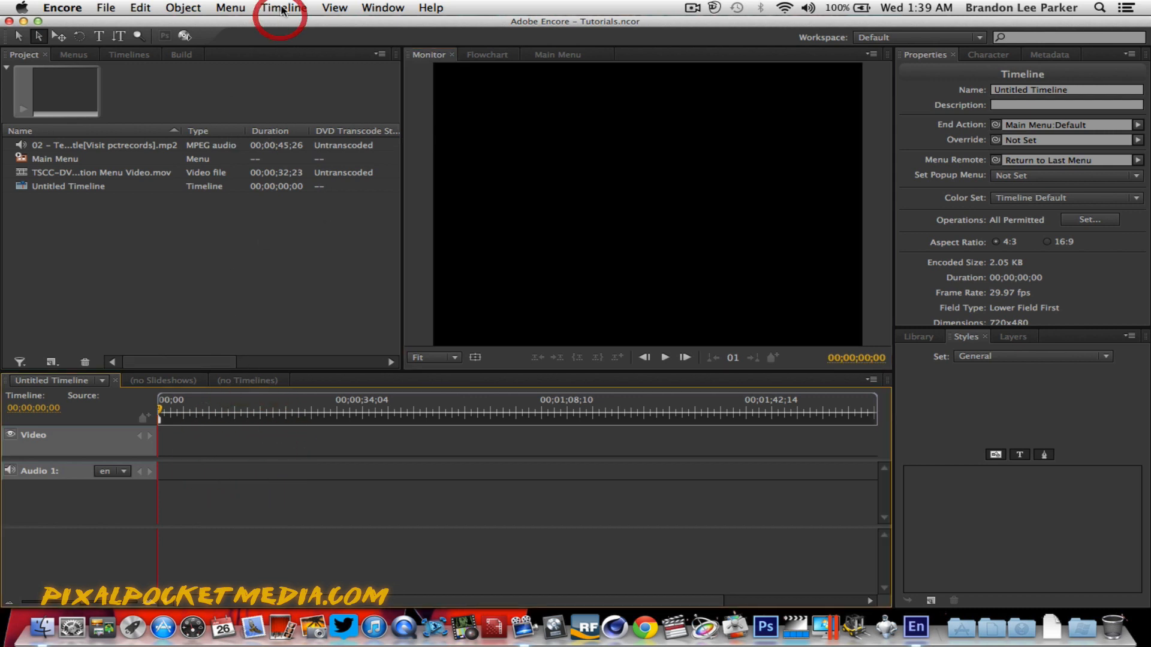
pyautogui.click(278, 7)
pyautogui.click(981, 55)
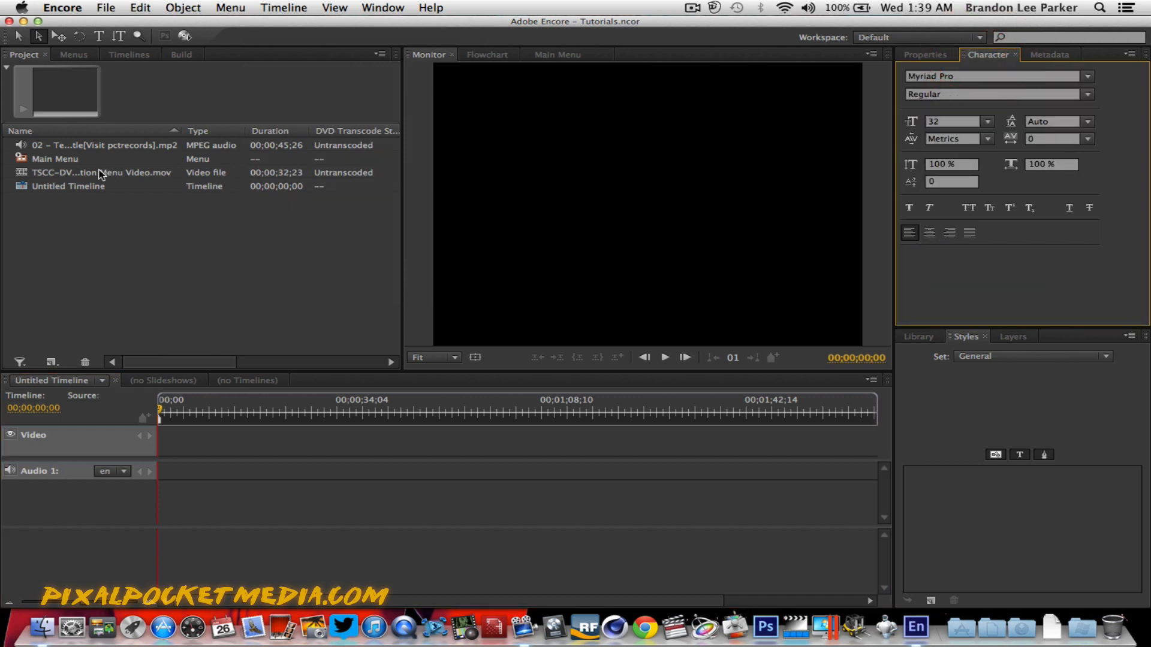
# Step: Place the Untitled Timeline beside the Main Menu in the flowchart and select the Main Menu
pyautogui.doubleClick(65, 160)
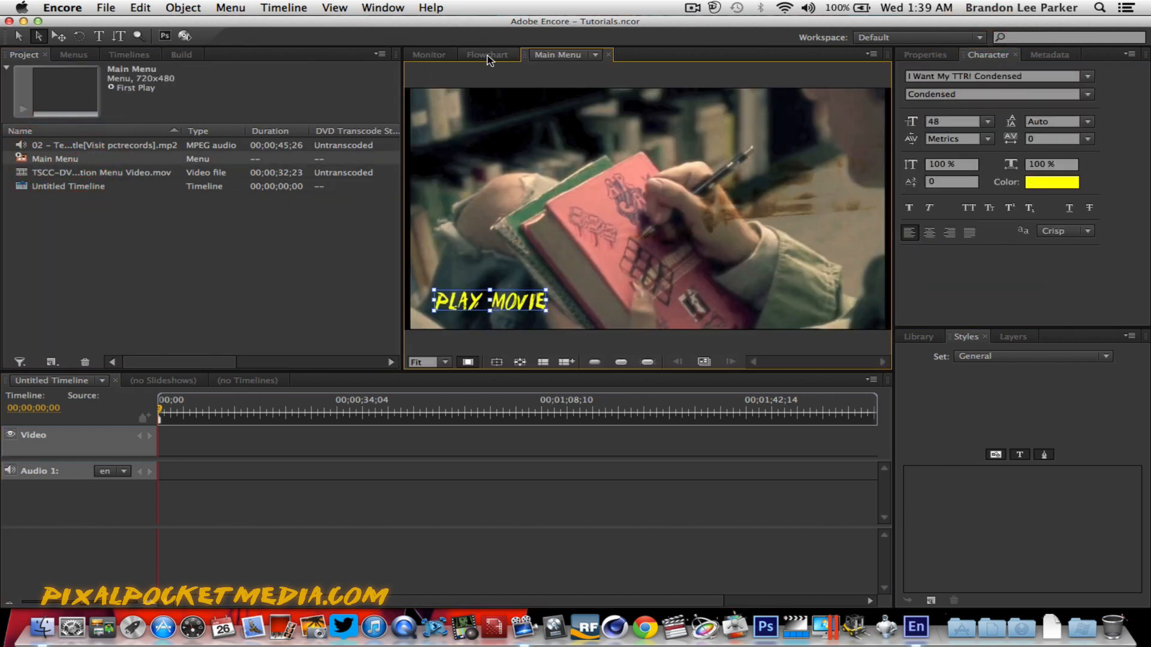
pyautogui.click(488, 56)
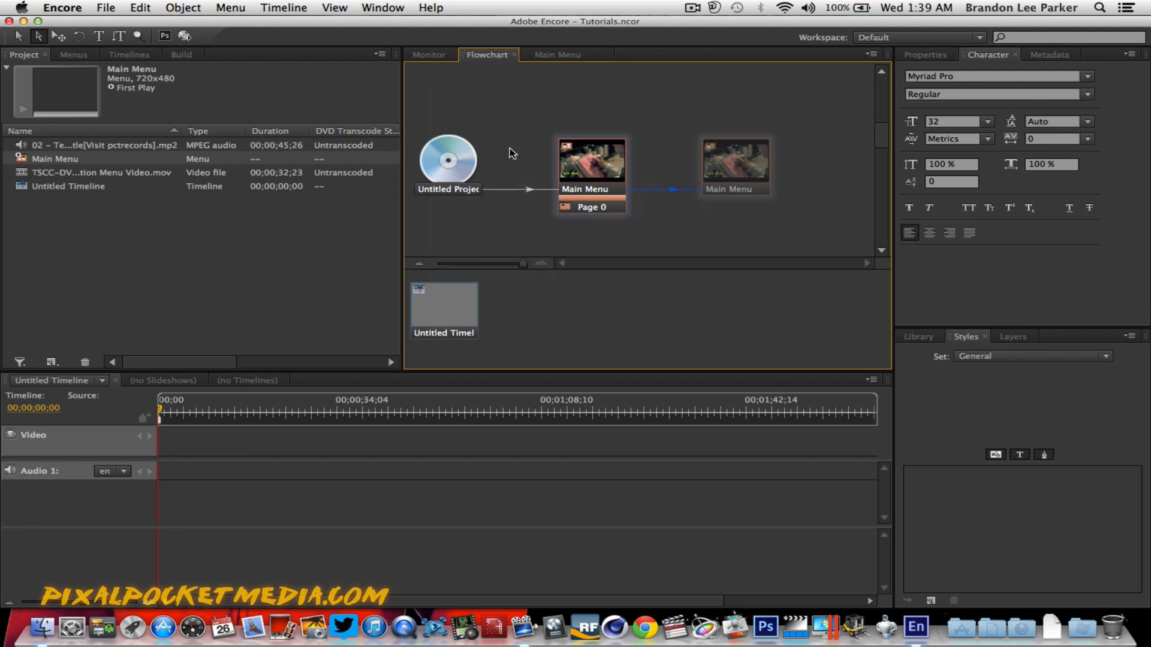
pyautogui.click(501, 318)
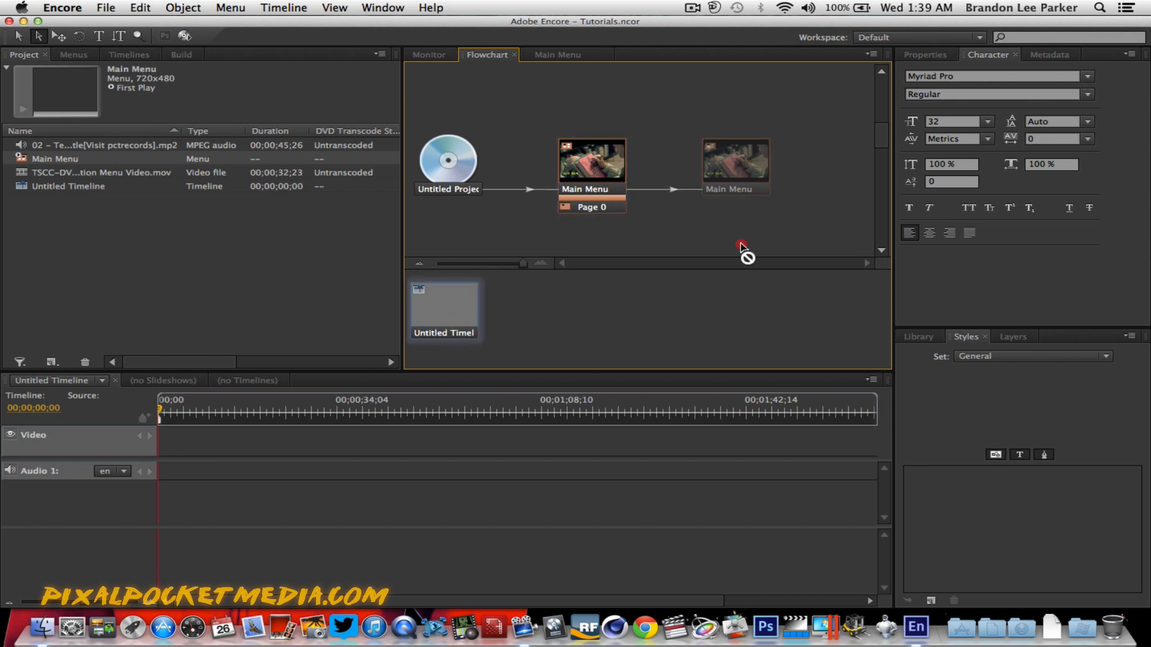
pyautogui.moveTo(810, 187); pyautogui.dragTo(836, 175)
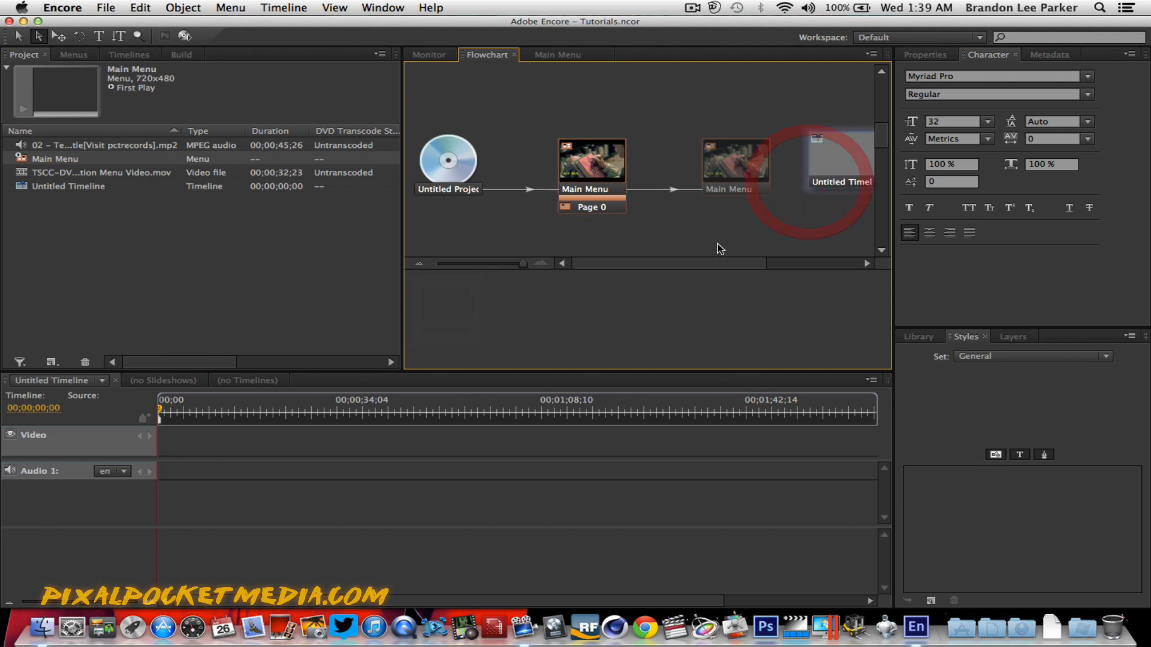
pyautogui.click(826, 161)
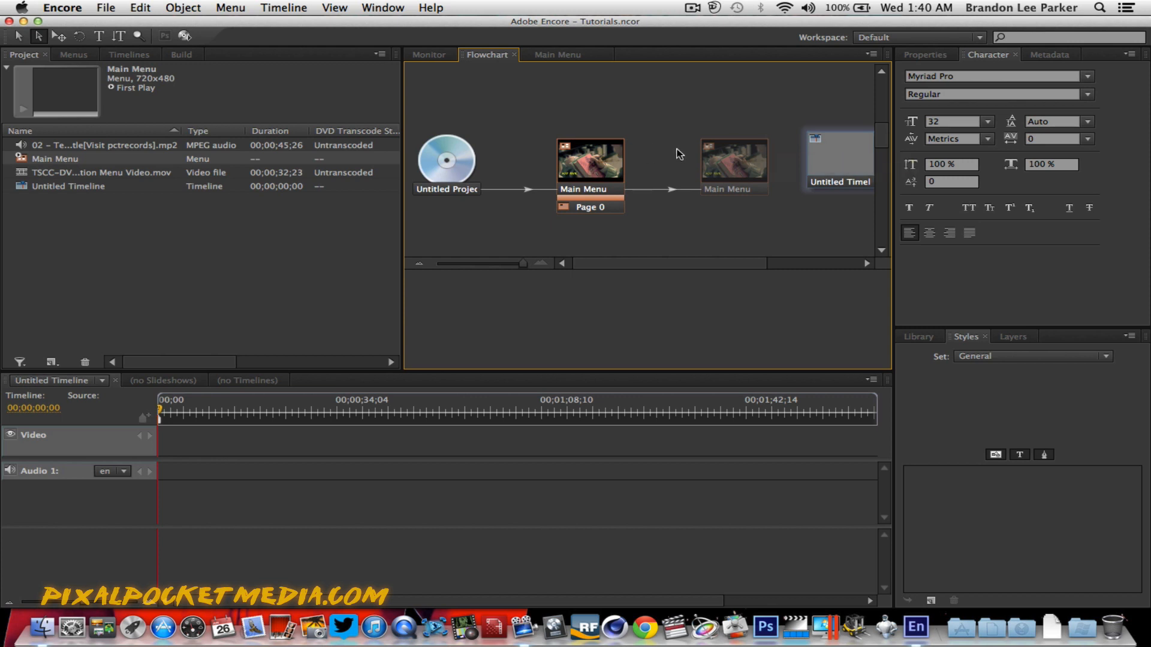
pyautogui.click(806, 154)
pyautogui.click(590, 162)
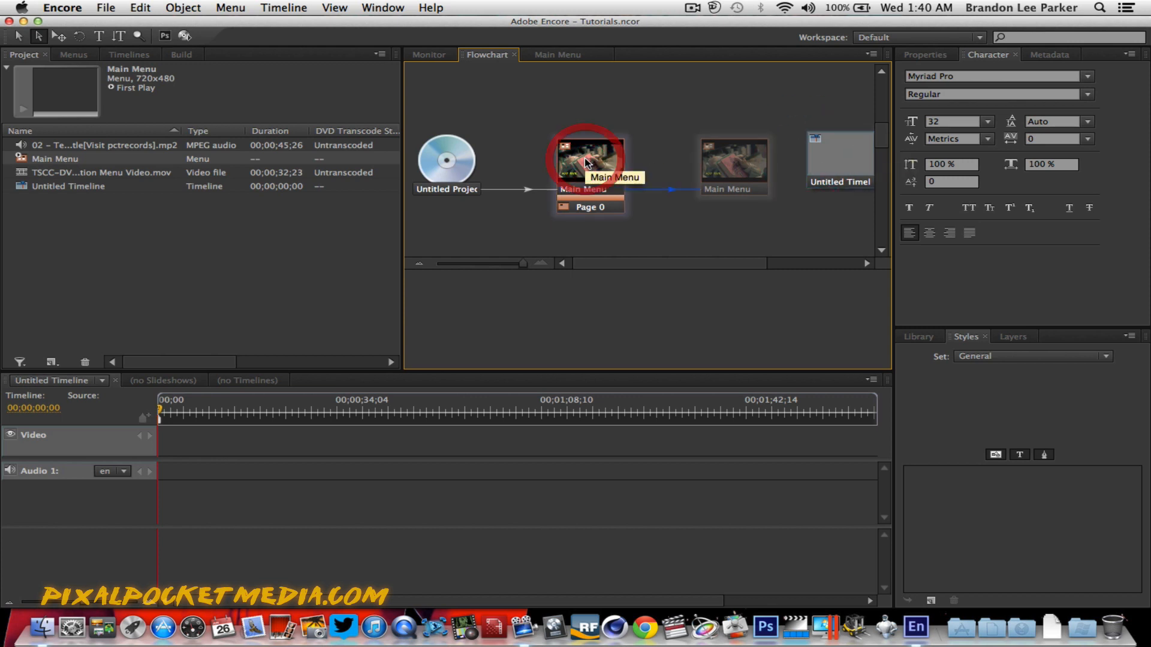
# Step: Convert the "PLAY MOVIE" text in the Main Menu to a button
pyautogui.click(549, 55)
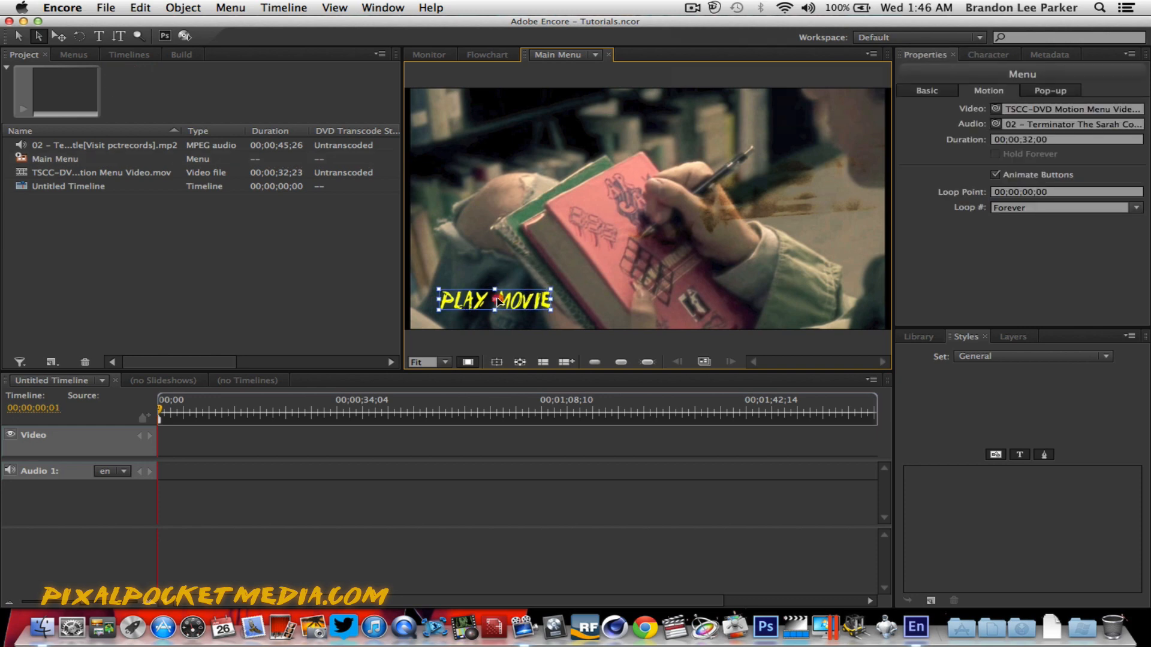
pyautogui.rightClick(498, 301)
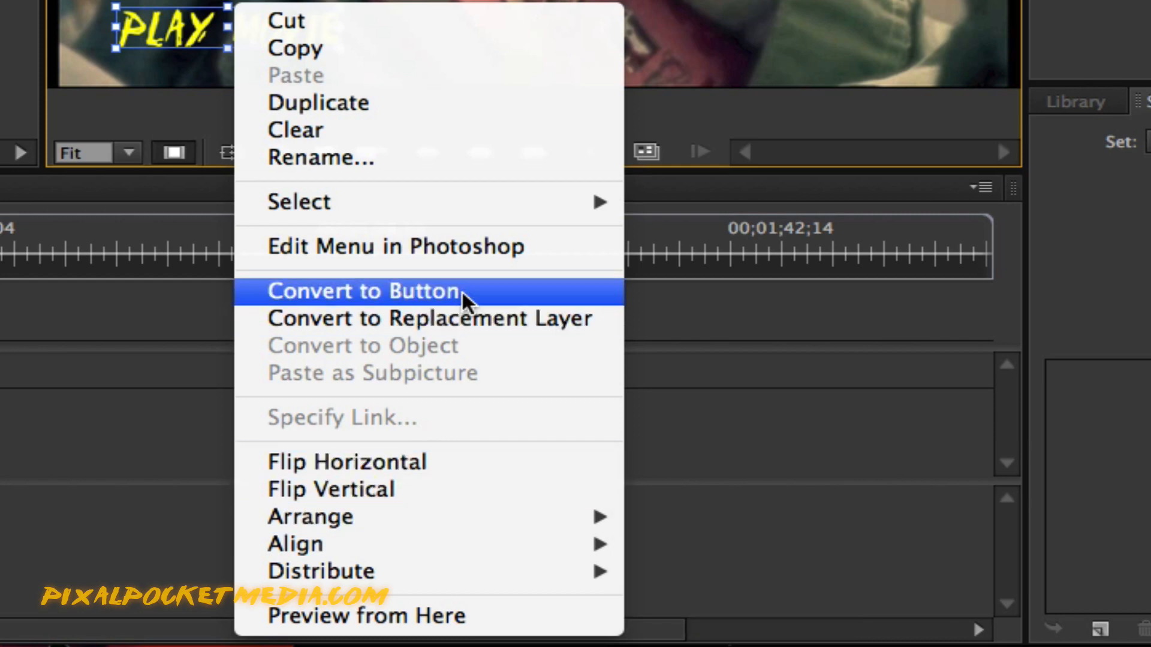
pyautogui.click(437, 291)
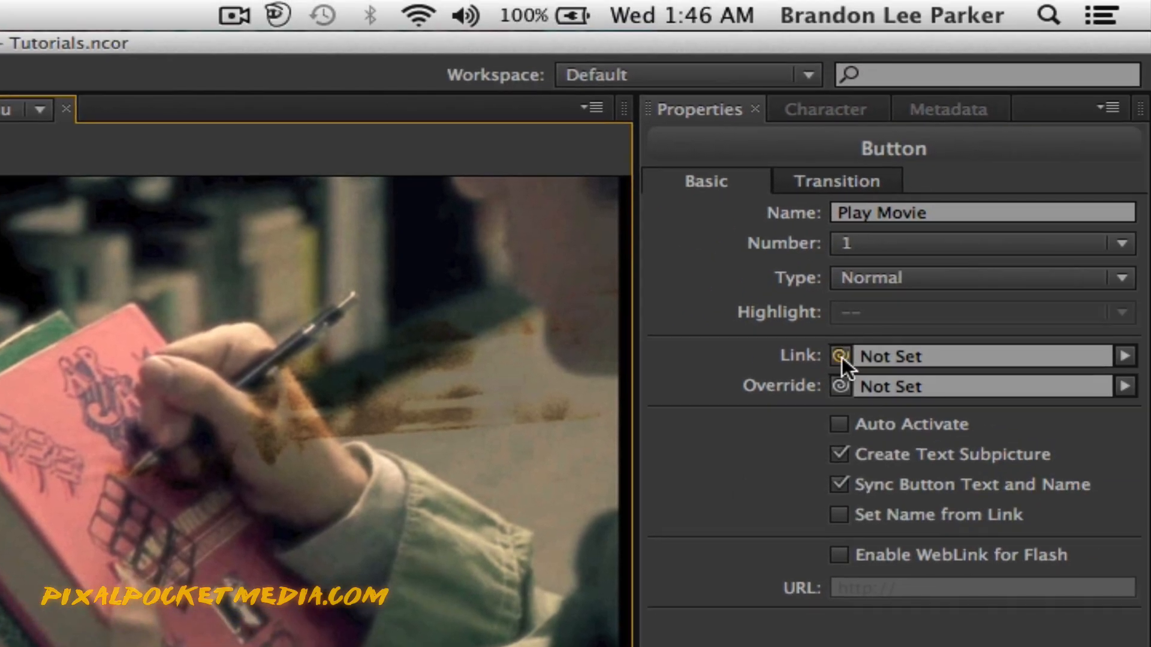
# Step: Link the Play Movie button to the Untitled Timeline's Chapter 1, keeping its type as Normal
pyautogui.moveTo(841, 356)
pyautogui.mouseDown()
pyautogui.moveTo(527, 434)
pyautogui.moveTo(845, 375)
pyautogui.moveTo(834, 362)
pyautogui.mouseUp()
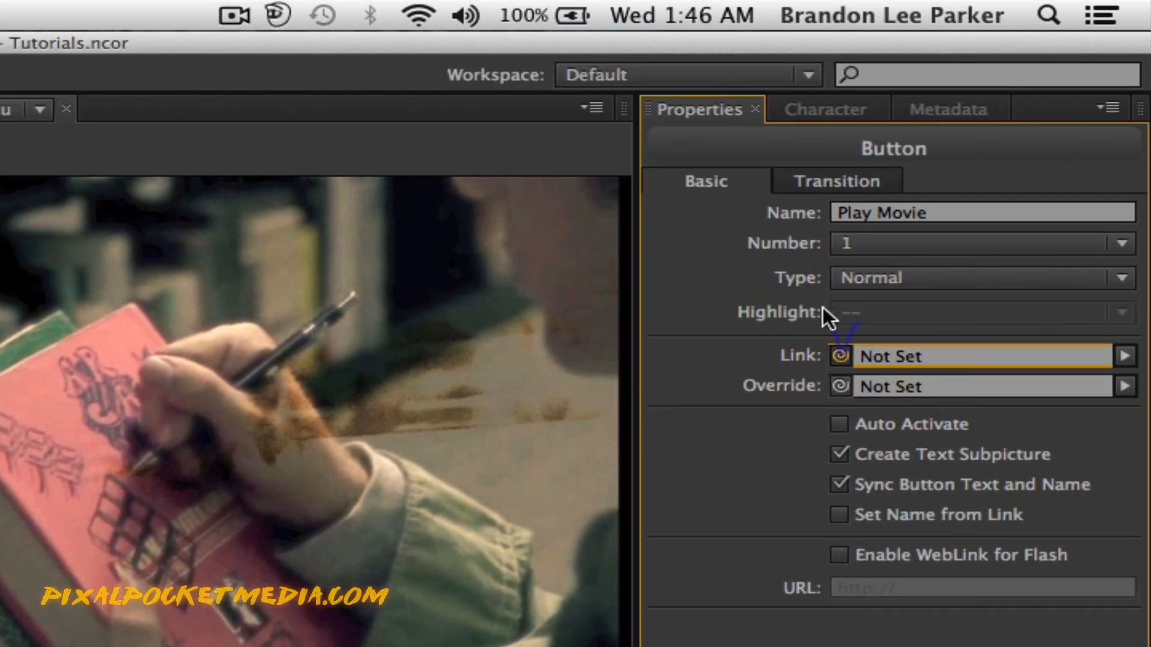
pyautogui.click(916, 278)
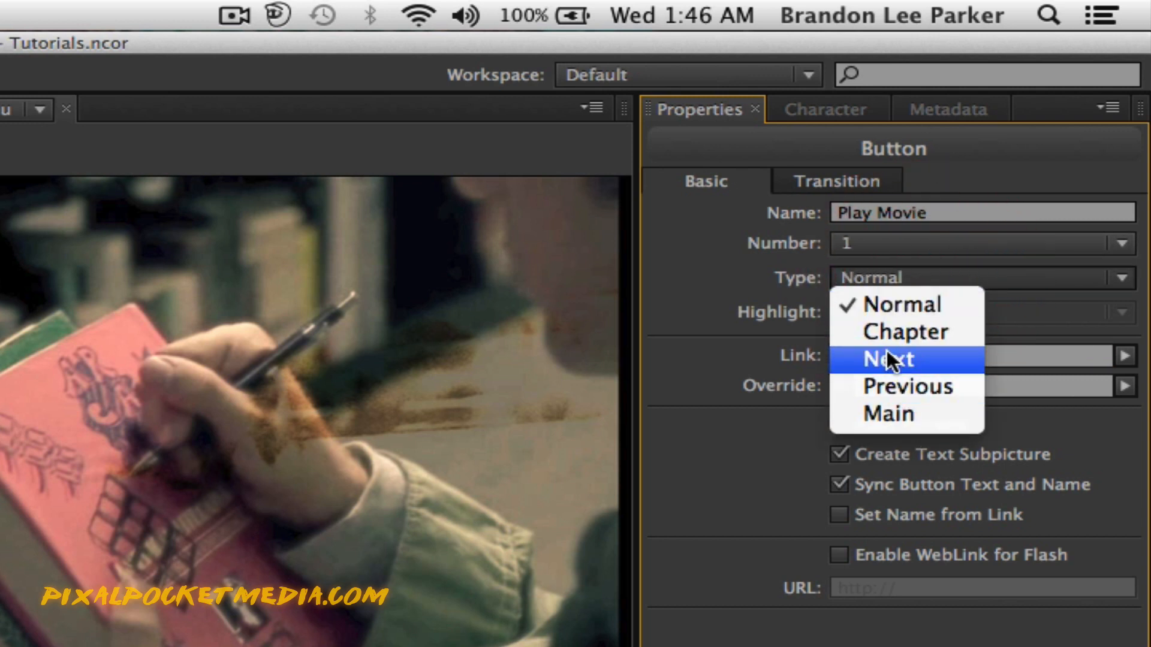
pyautogui.click(704, 349)
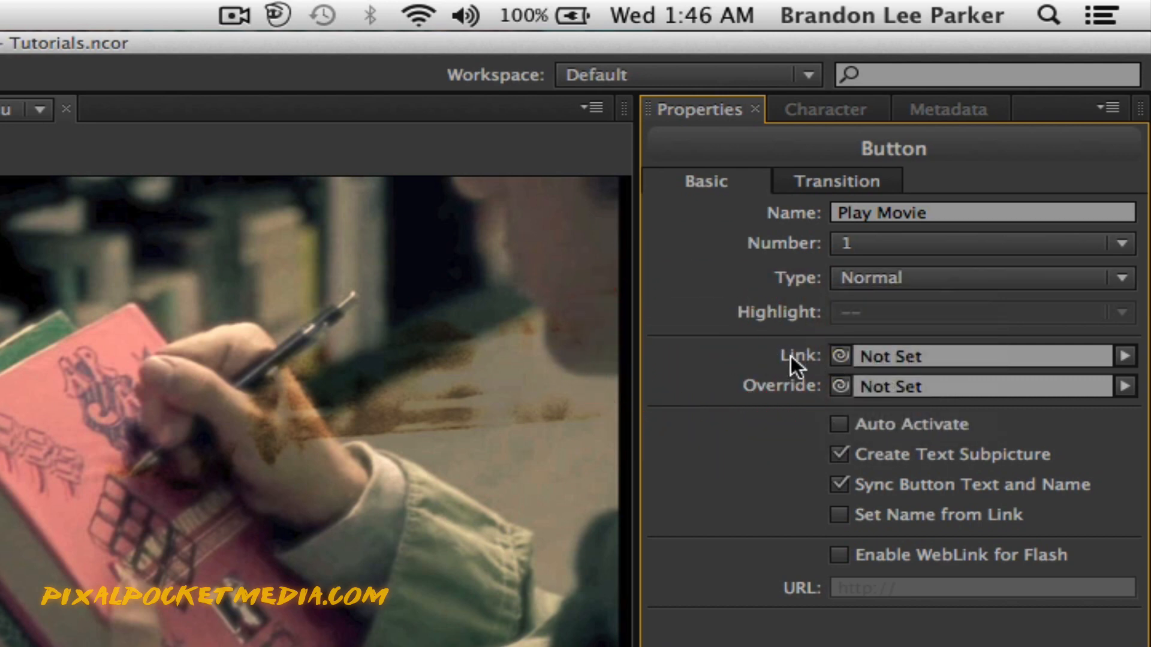
pyautogui.moveTo(834, 353); pyautogui.dragTo(69, 470)
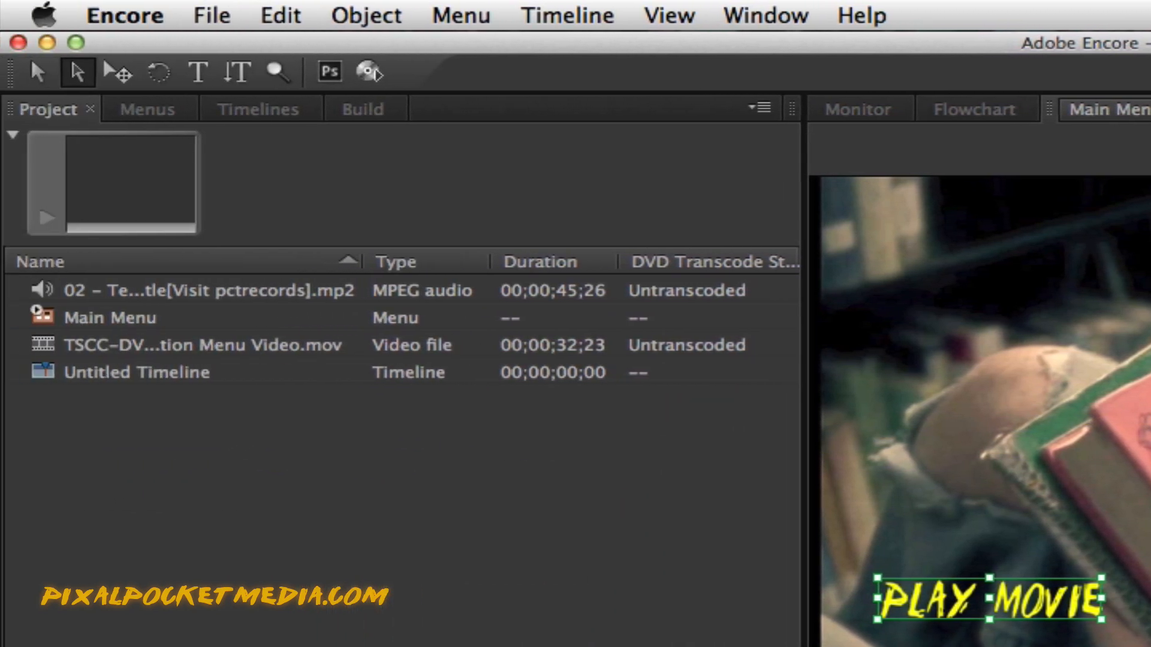
pyautogui.moveTo(835, 419); pyautogui.dragTo(181, 372)
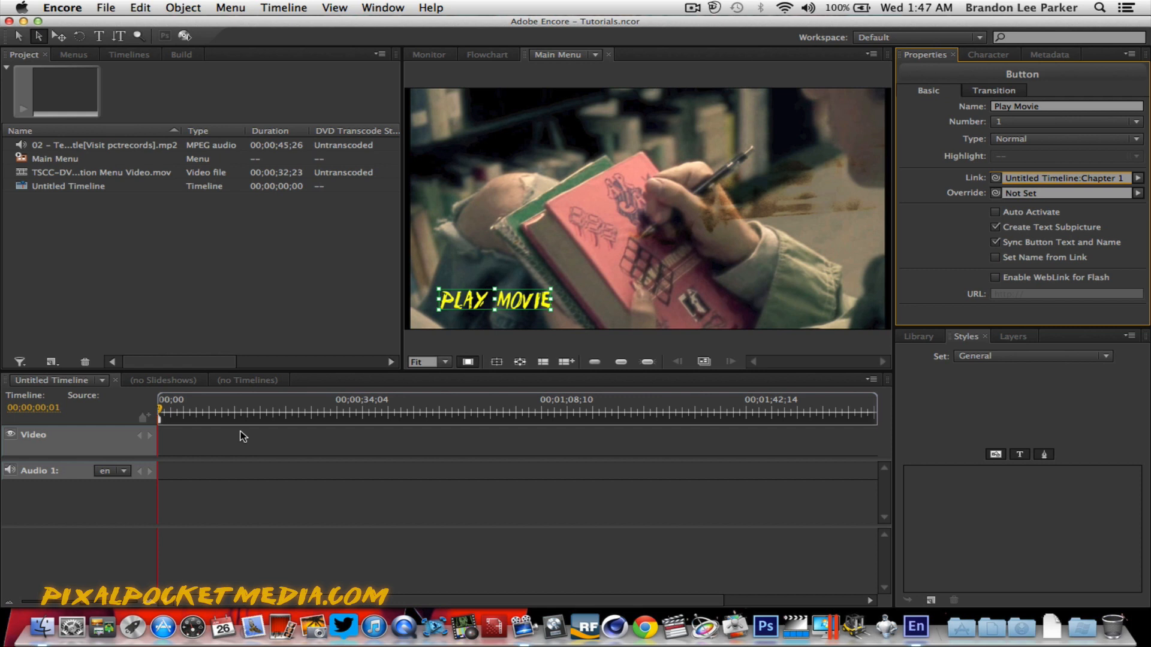
# Step: Check the timeline's monitor and the flowchart links, and preview the project's Main Menu before exiting the preview
pyautogui.click(427, 54)
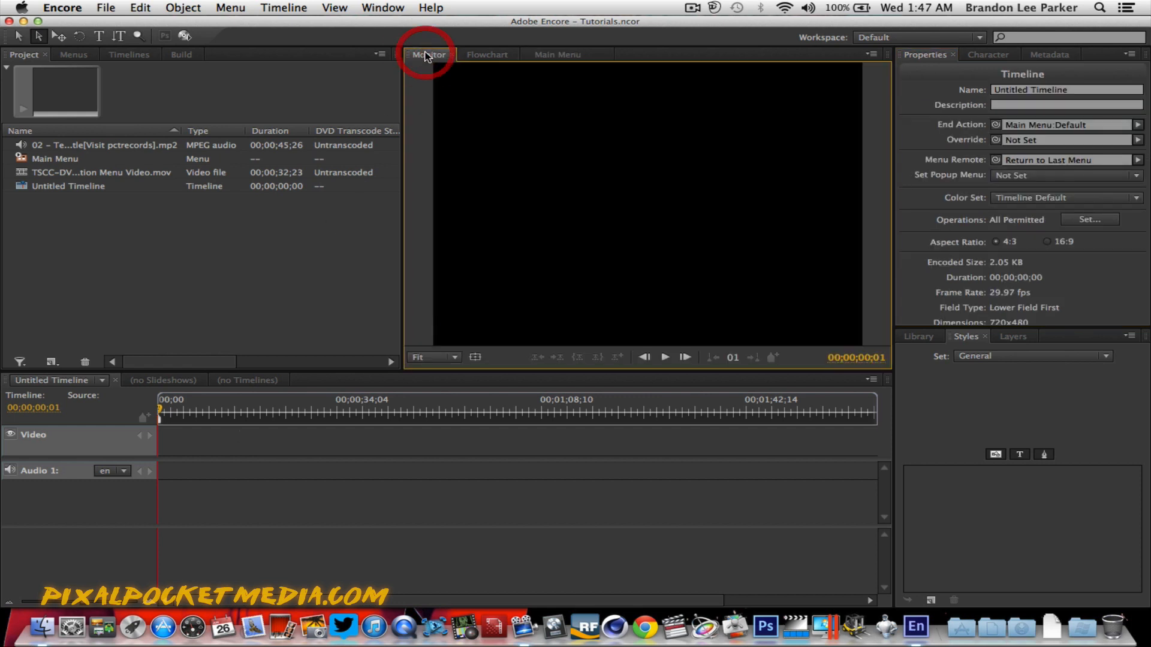
pyautogui.click(495, 55)
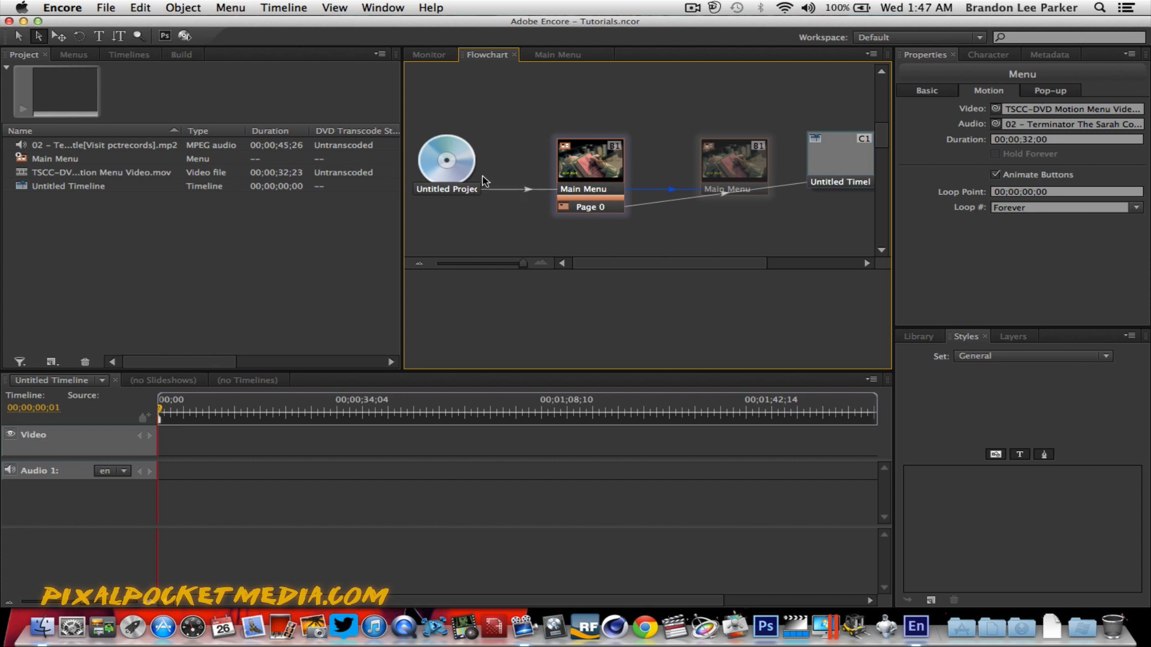
pyautogui.click(184, 37)
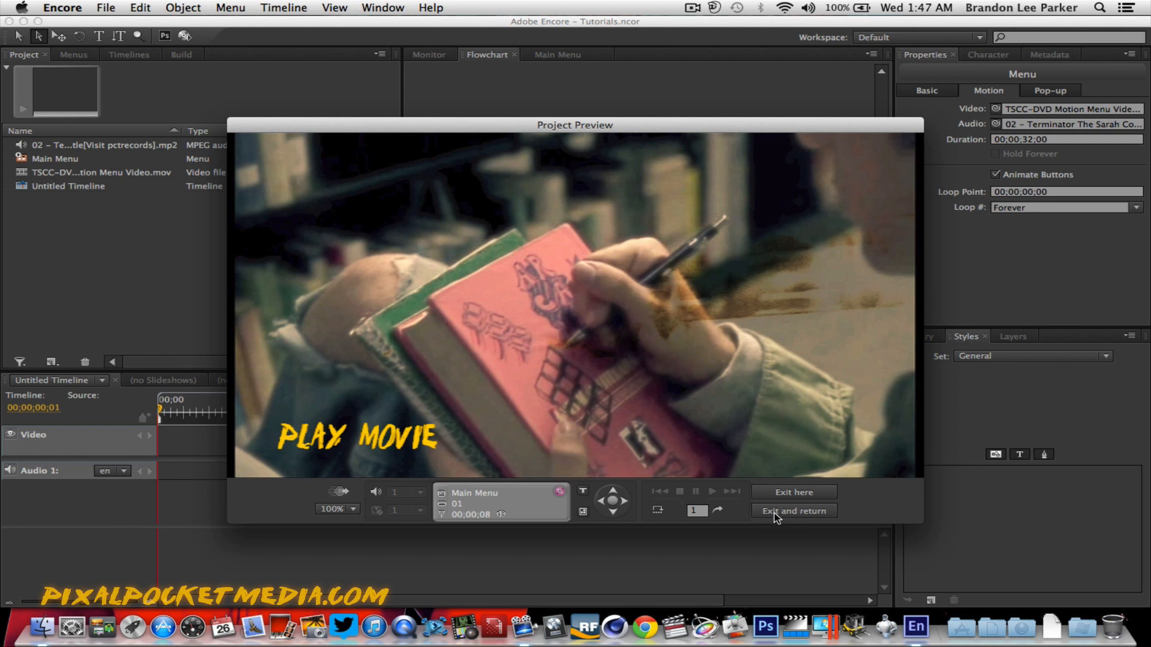
pyautogui.click(709, 413)
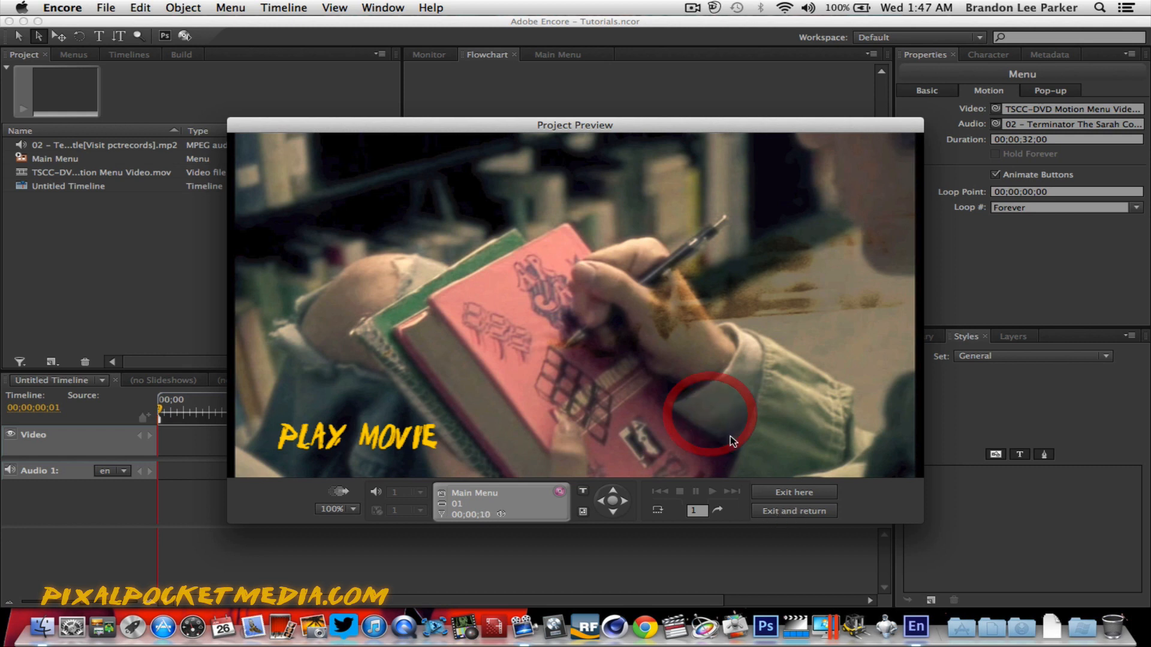
pyautogui.click(773, 511)
# Step: Return to the Main Menu and render the project's motion menus
pyautogui.click(554, 54)
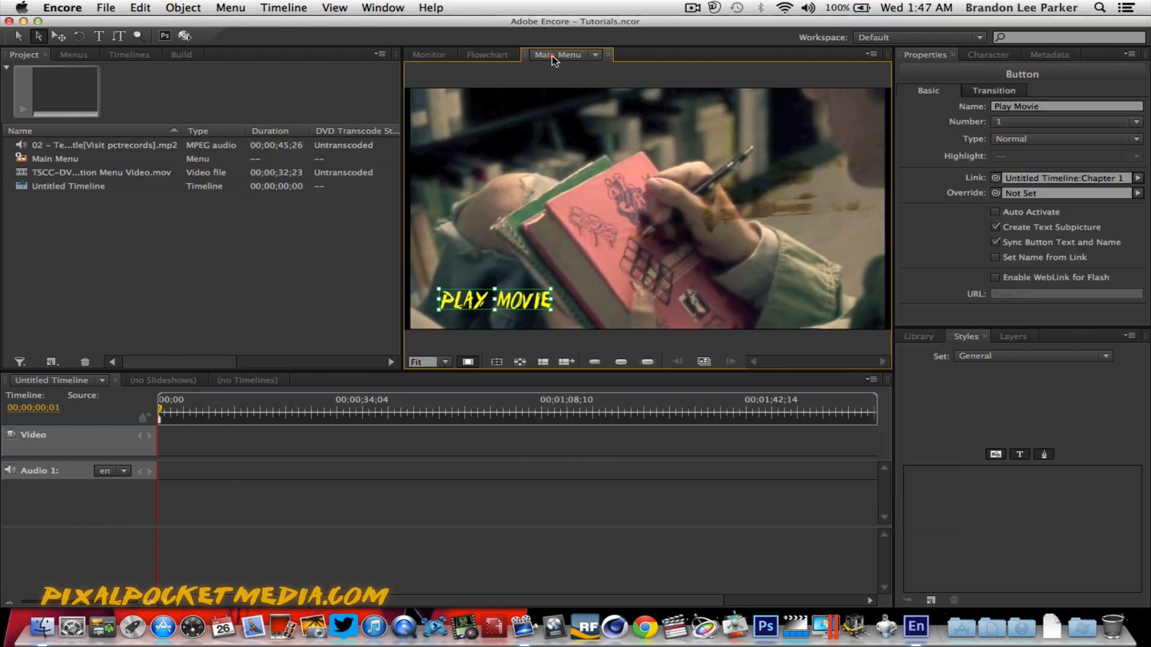
pyautogui.rightClick(562, 179)
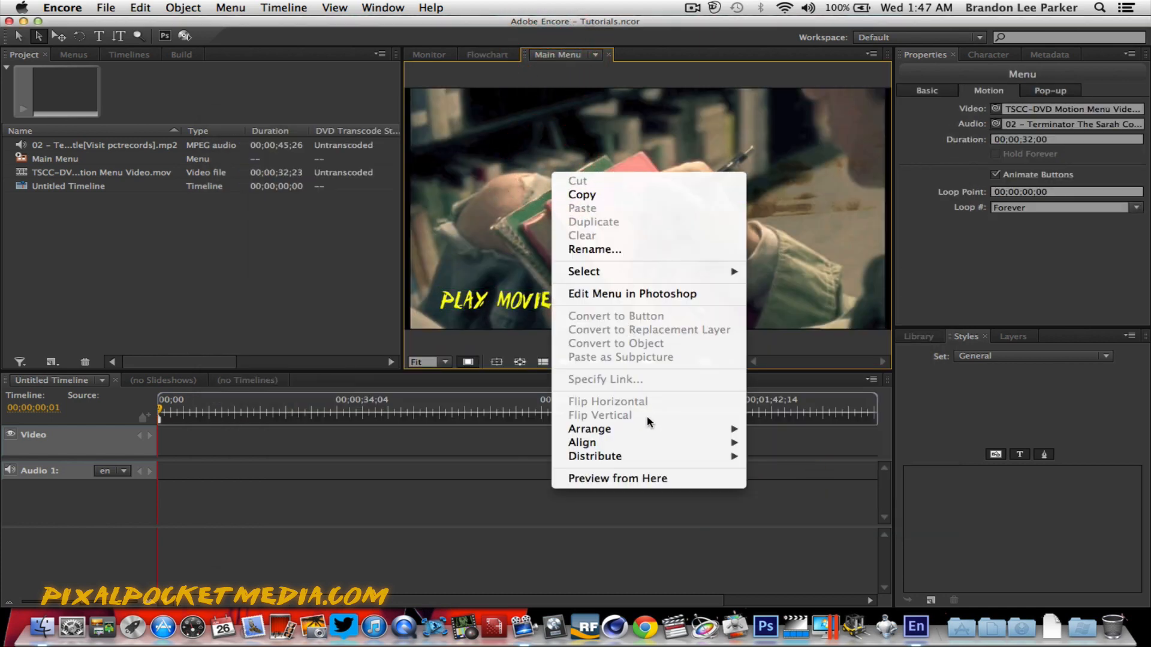
pyautogui.click(473, 267)
pyautogui.click(106, 7)
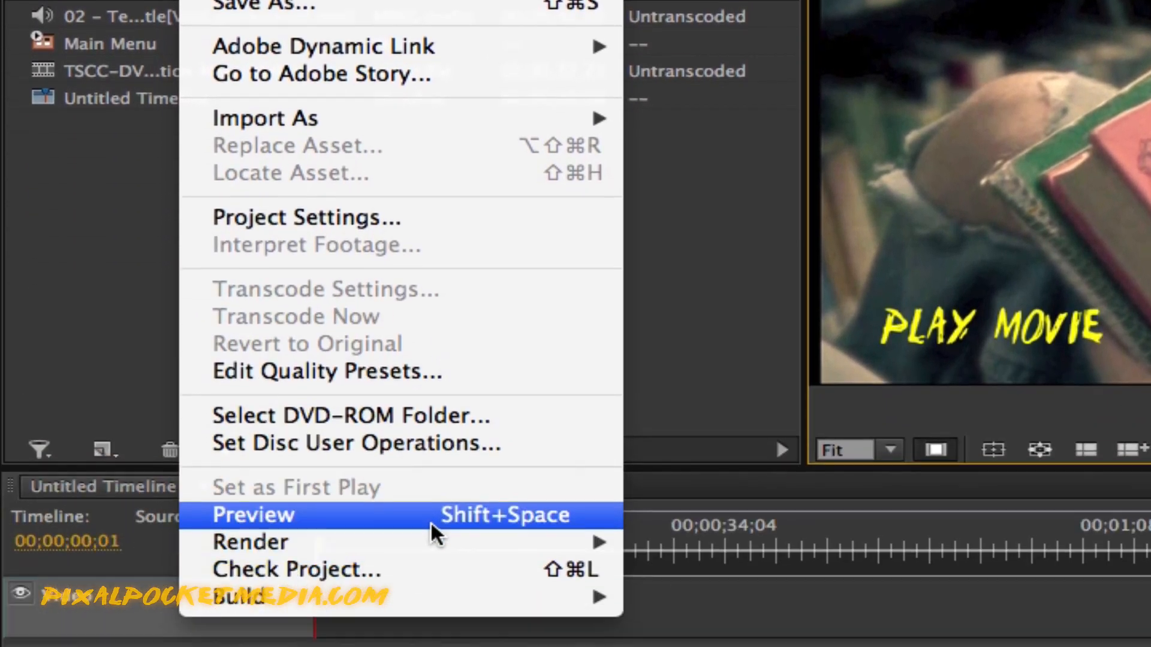
pyautogui.moveTo(236, 431)
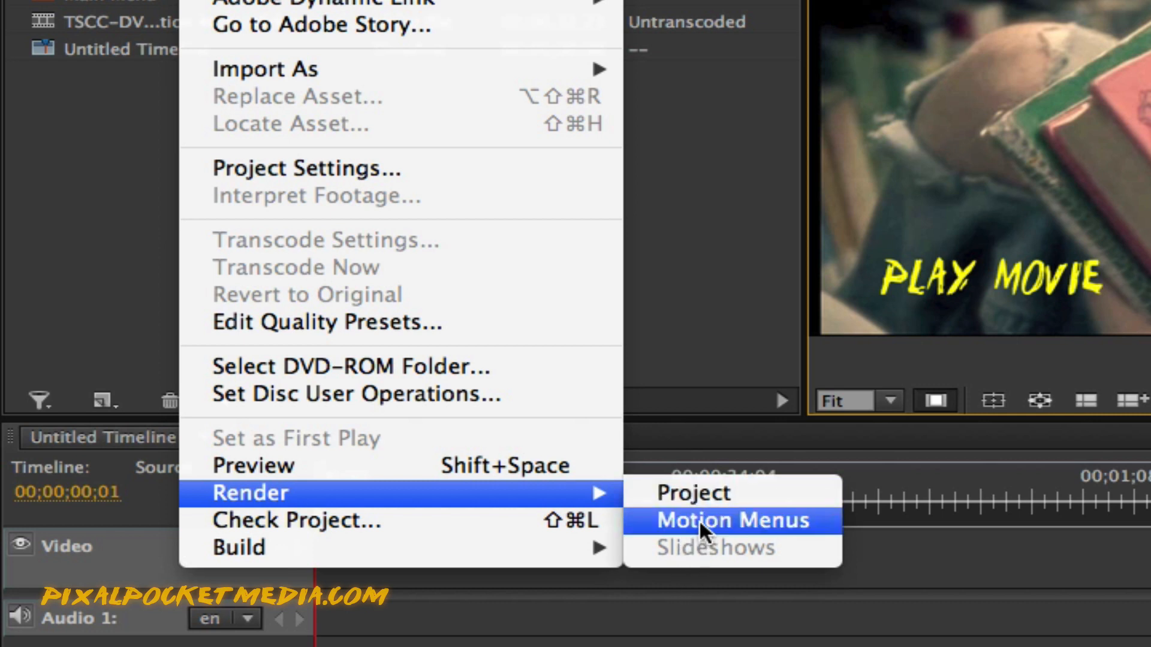
pyautogui.click(717, 519)
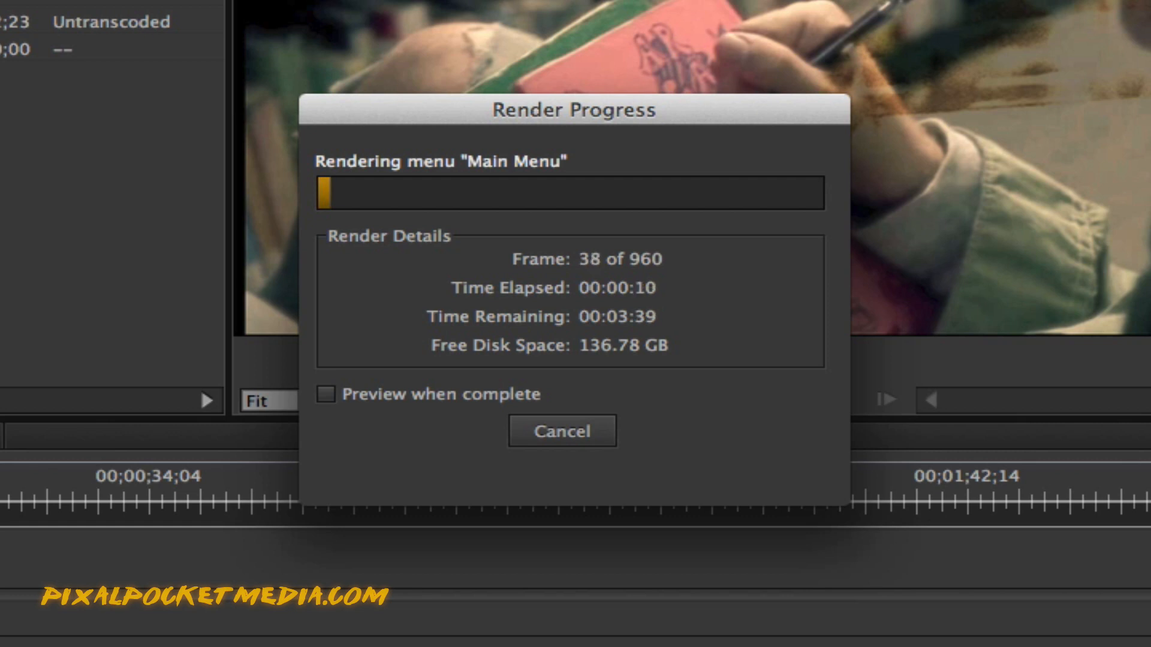
pyautogui.click(692, 7)
pyautogui.click(736, 54)
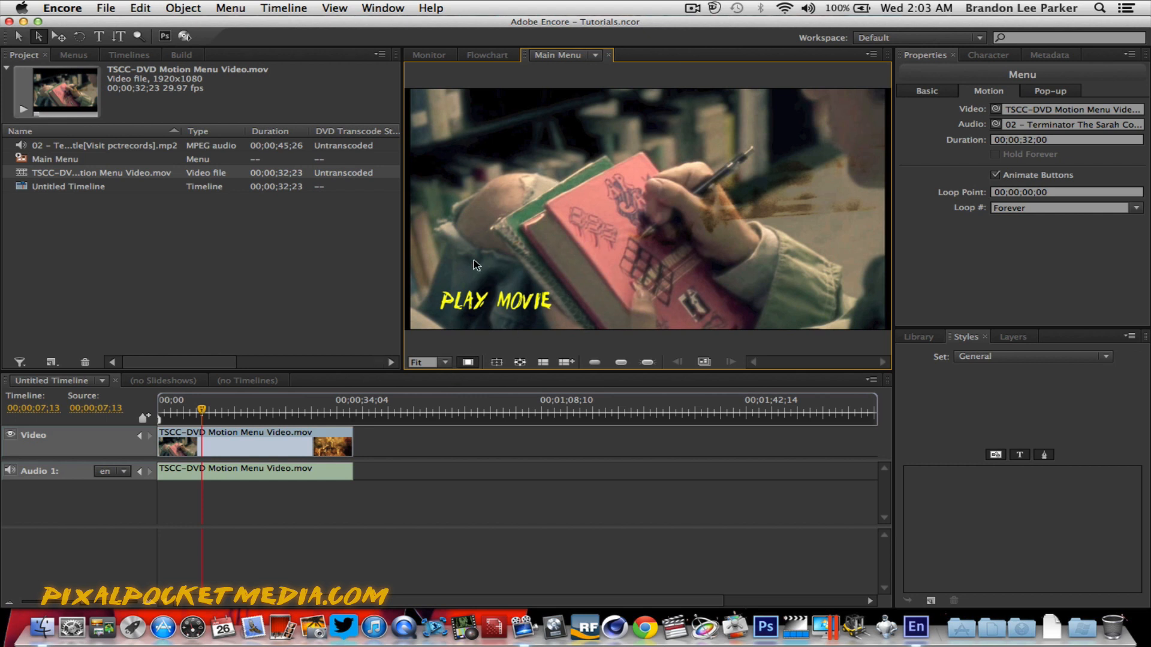
# Step: Examine which render commands are available for the project and its motion menus, and the Main Menu's context options
pyautogui.rightClick(630, 214)
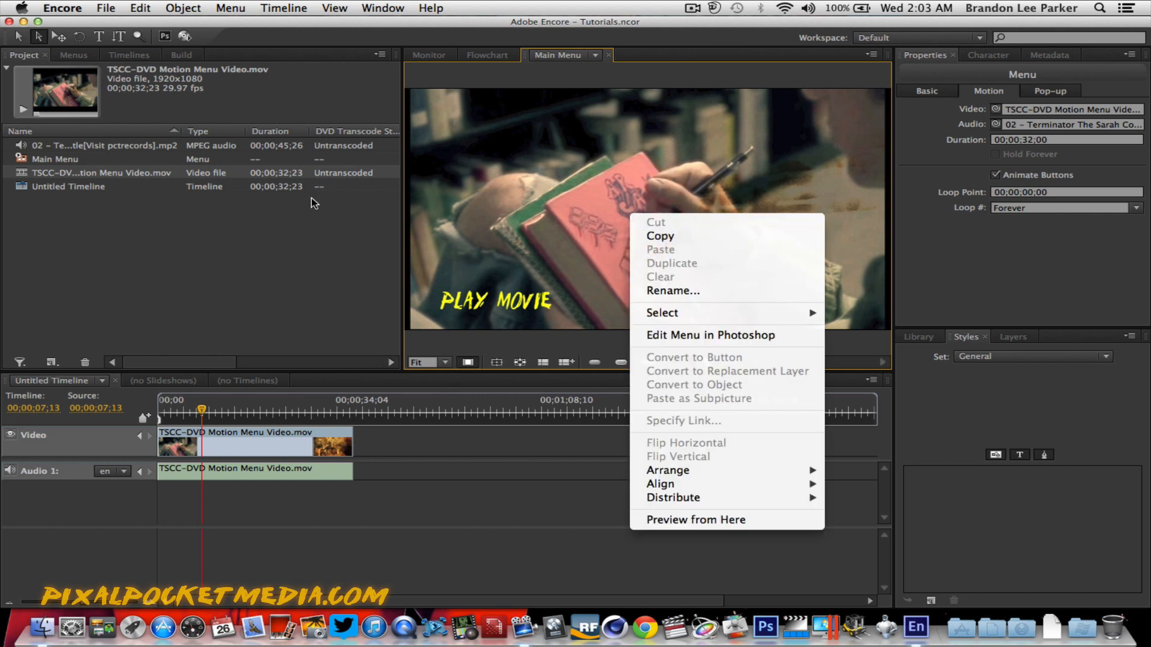
pyautogui.click(300, 242)
pyautogui.click(108, 8)
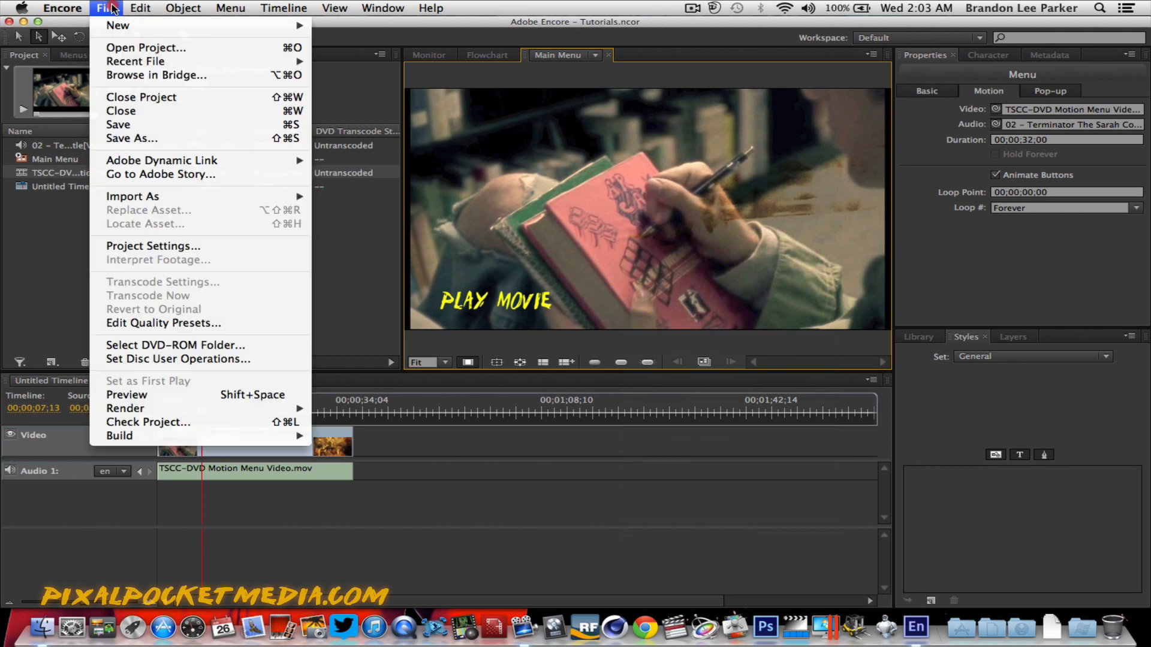
pyautogui.moveTo(266, 411)
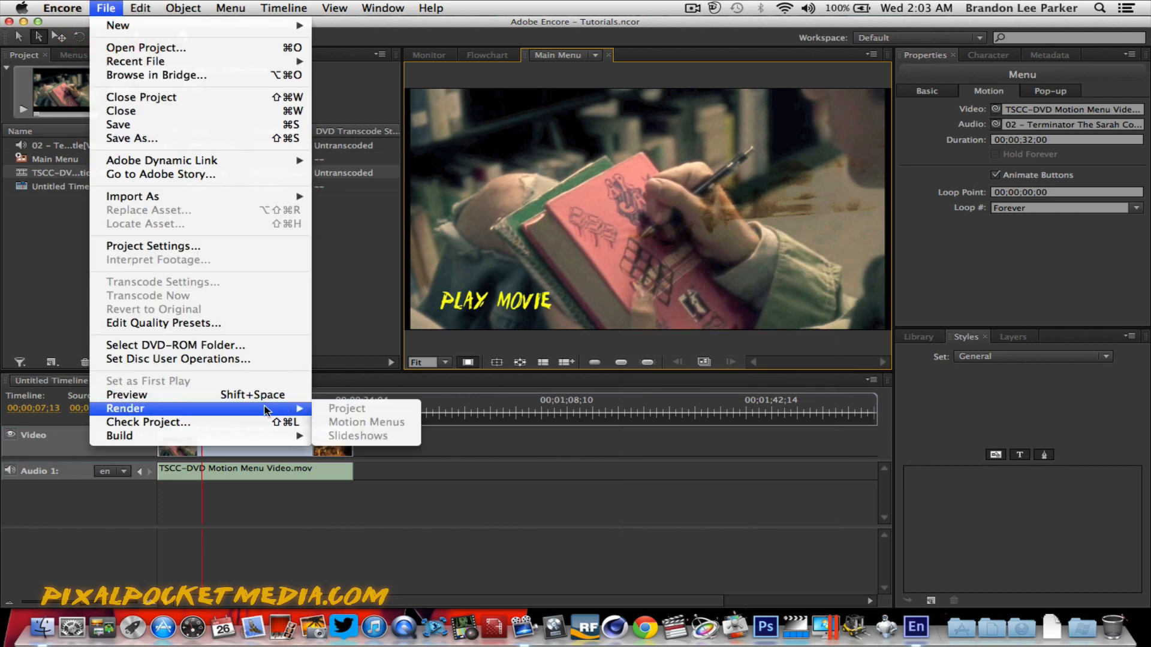
pyautogui.click(13, 300)
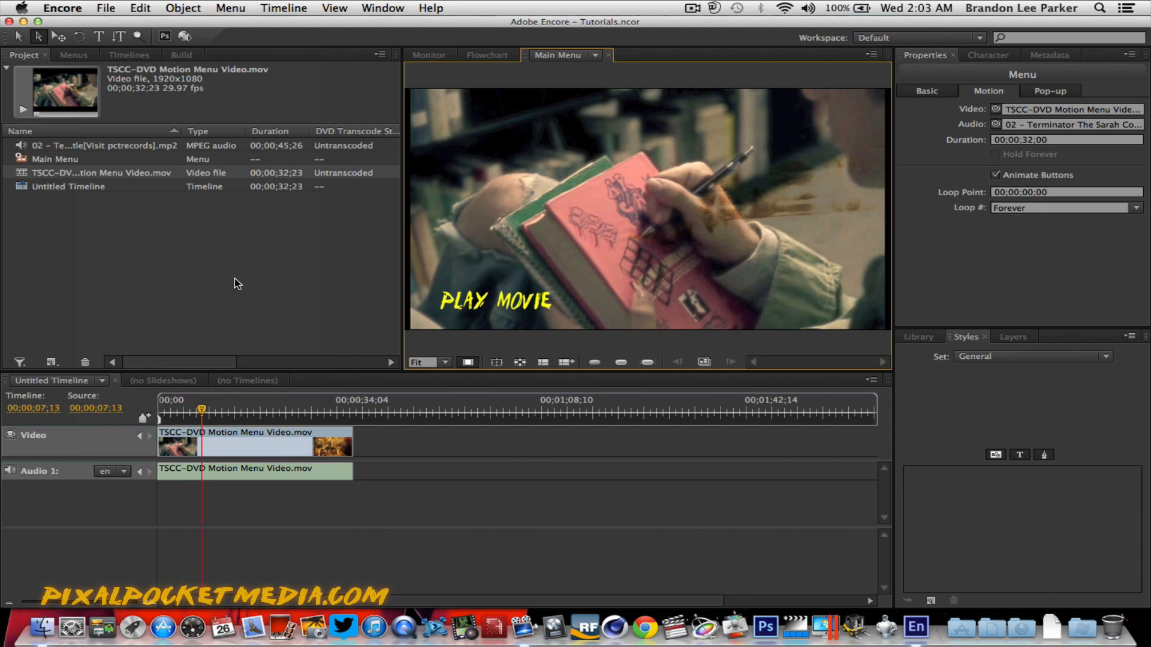
pyautogui.click(107, 12)
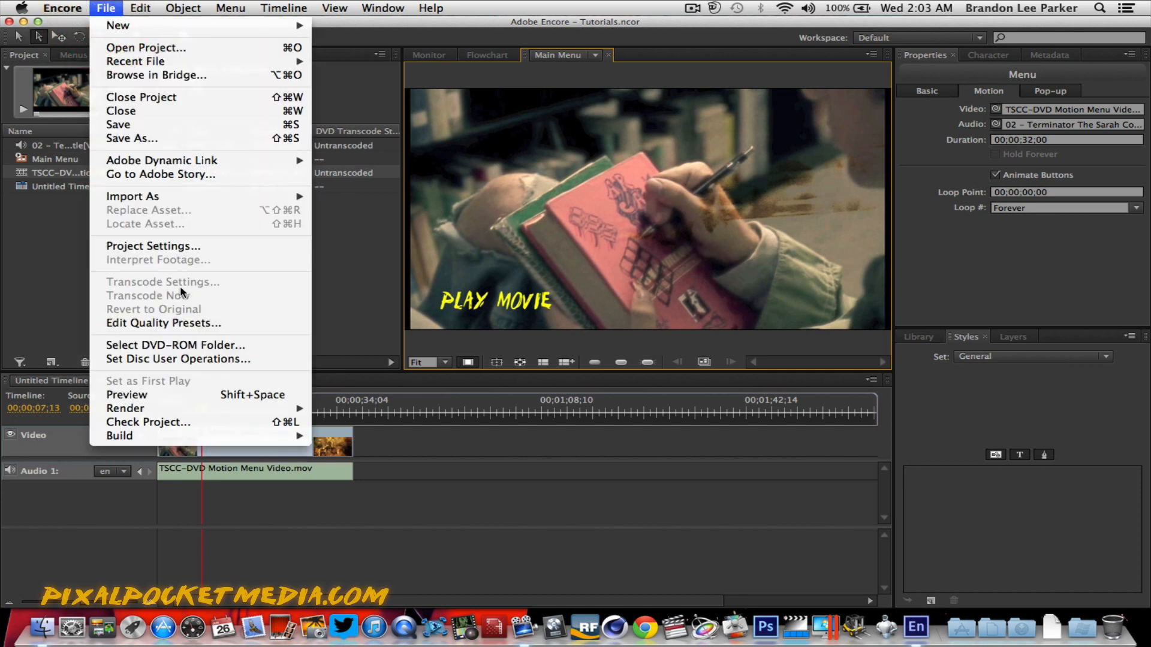
pyautogui.moveTo(204, 414)
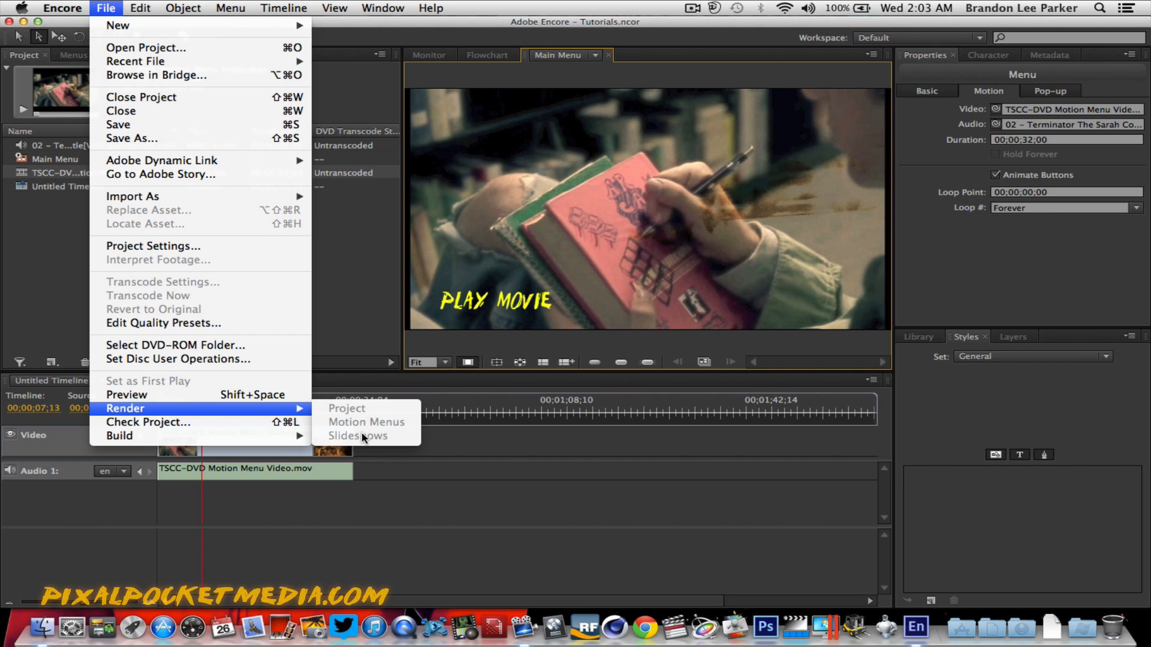
pyautogui.click(355, 321)
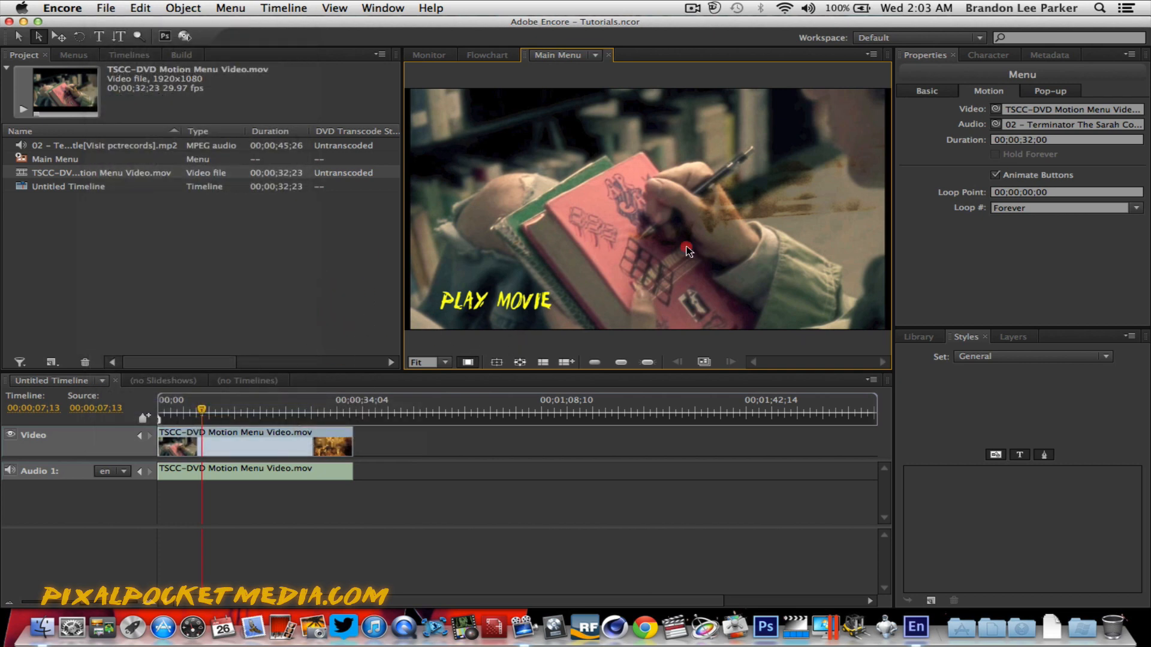
pyautogui.rightClick(729, 297)
pyautogui.click(315, 264)
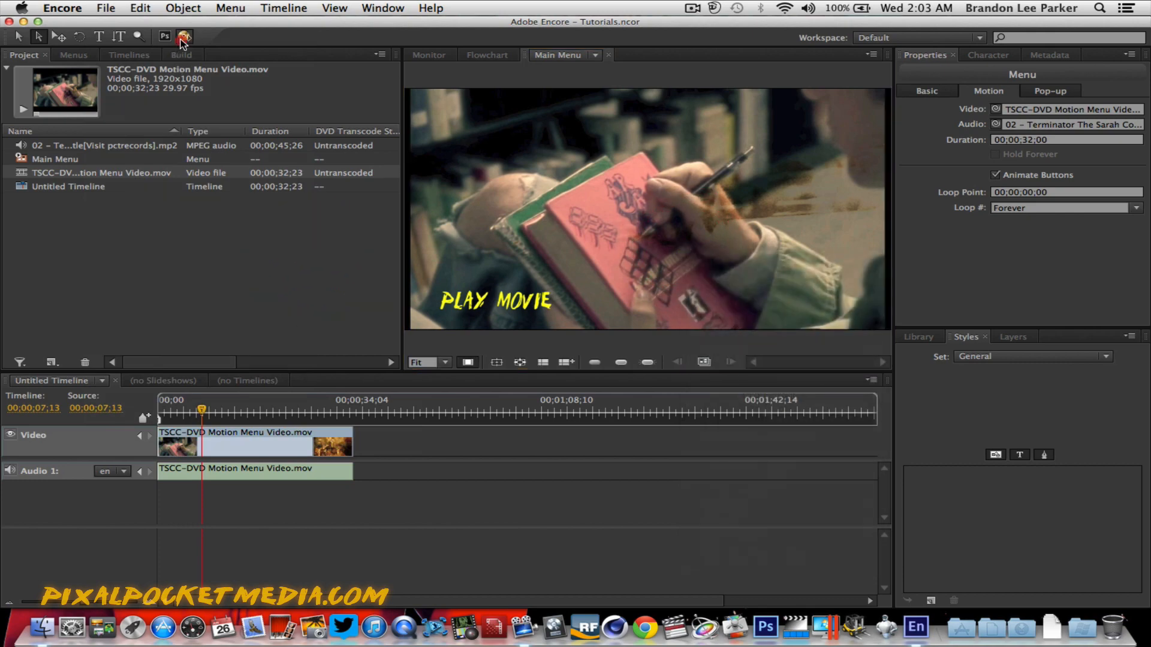
# Step: Preview the project from the Main Menu, play the movie through its Play Movie button, and exit the preview at the timeline
pyautogui.click(184, 37)
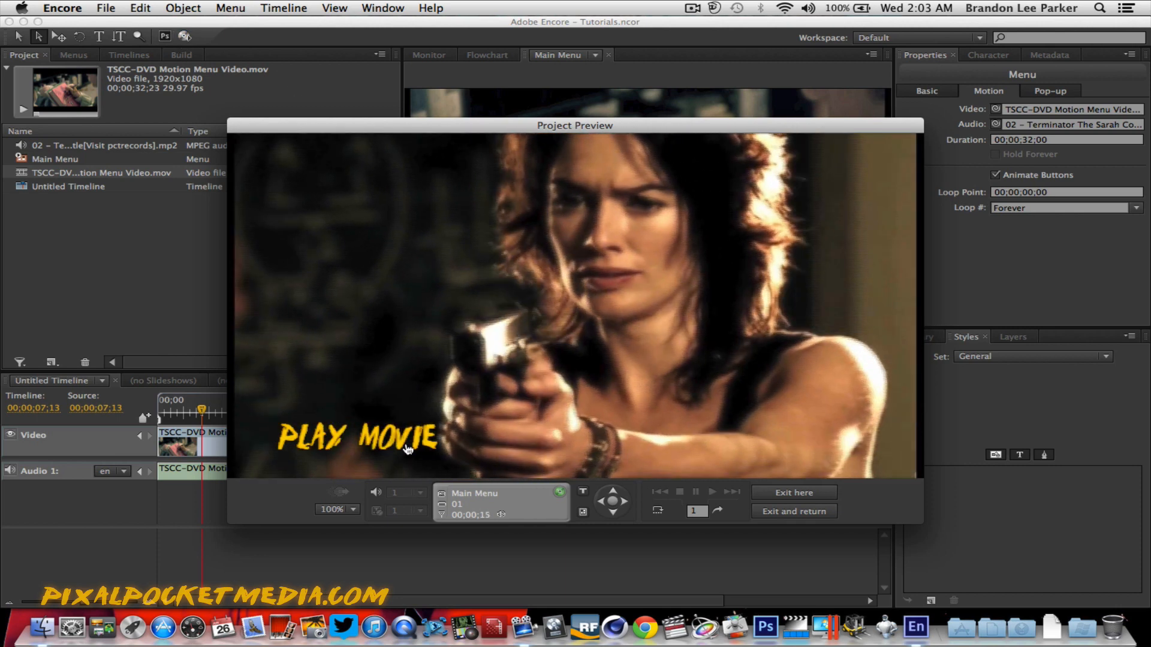
pyautogui.click(400, 443)
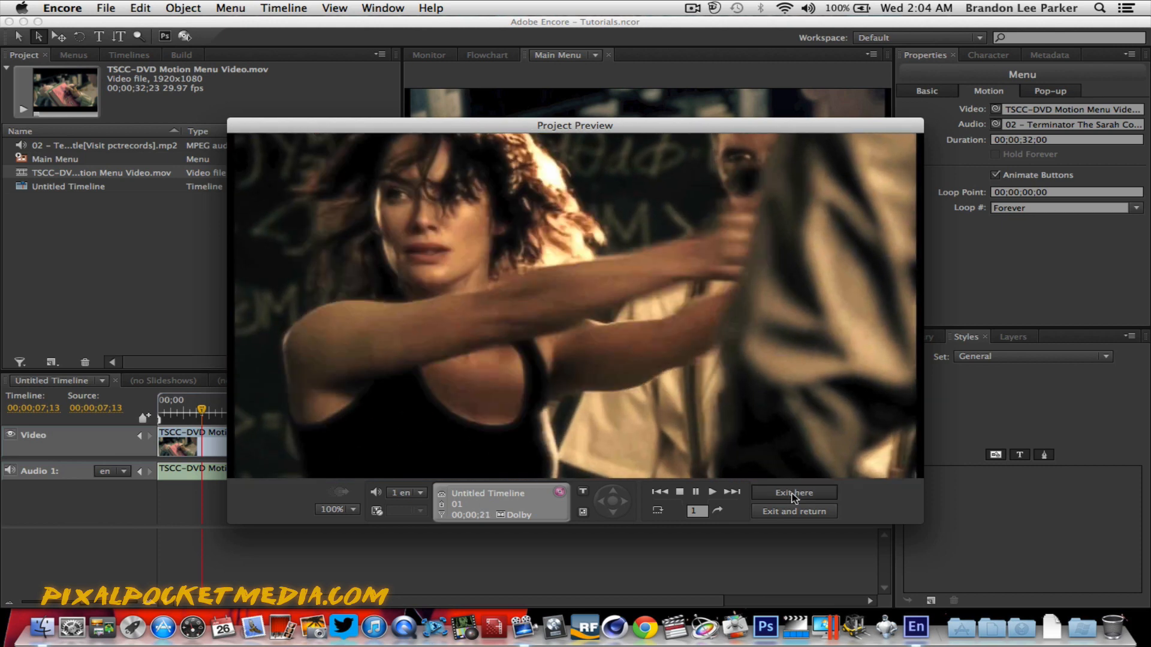
pyautogui.click(792, 492)
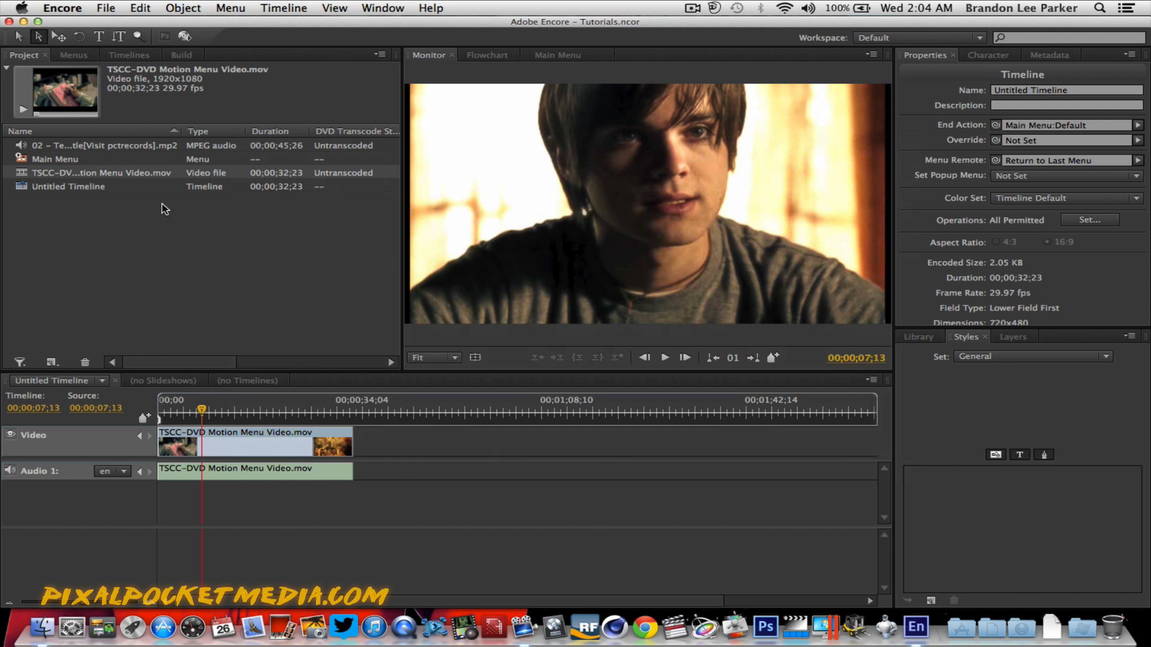
# Step: Select the video clip in the Untitled Timeline and check which render commands are available for the project, motion menus and slideshows
pyautogui.click(105, 8)
pyautogui.moveTo(234, 411)
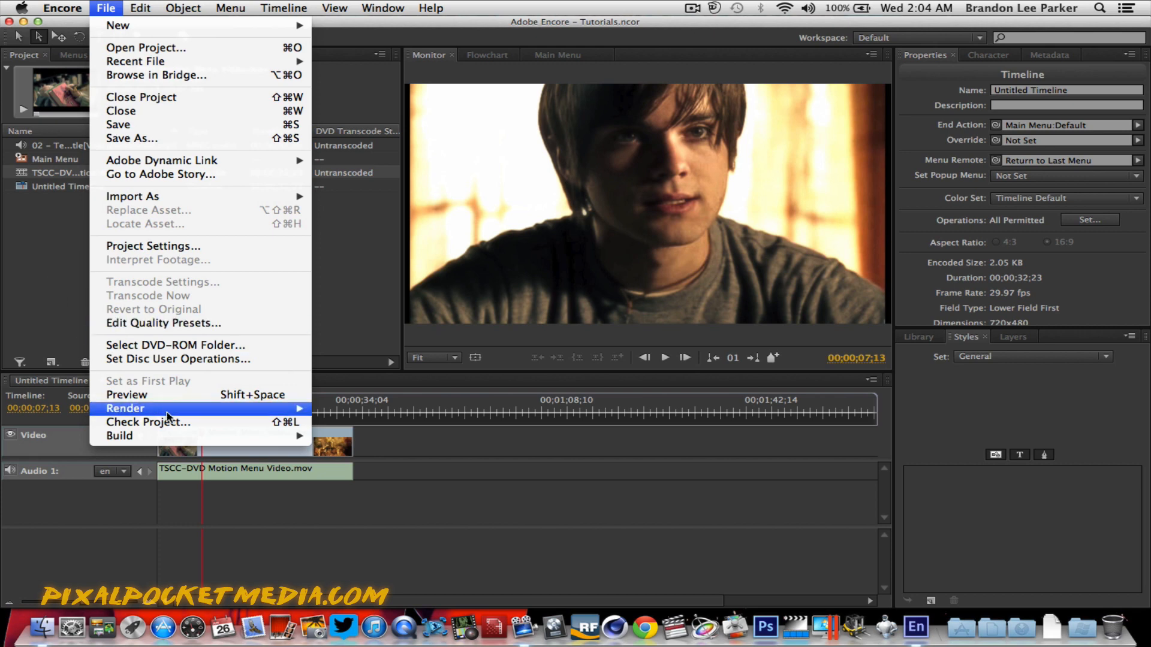
pyautogui.click(11, 329)
pyautogui.click(234, 447)
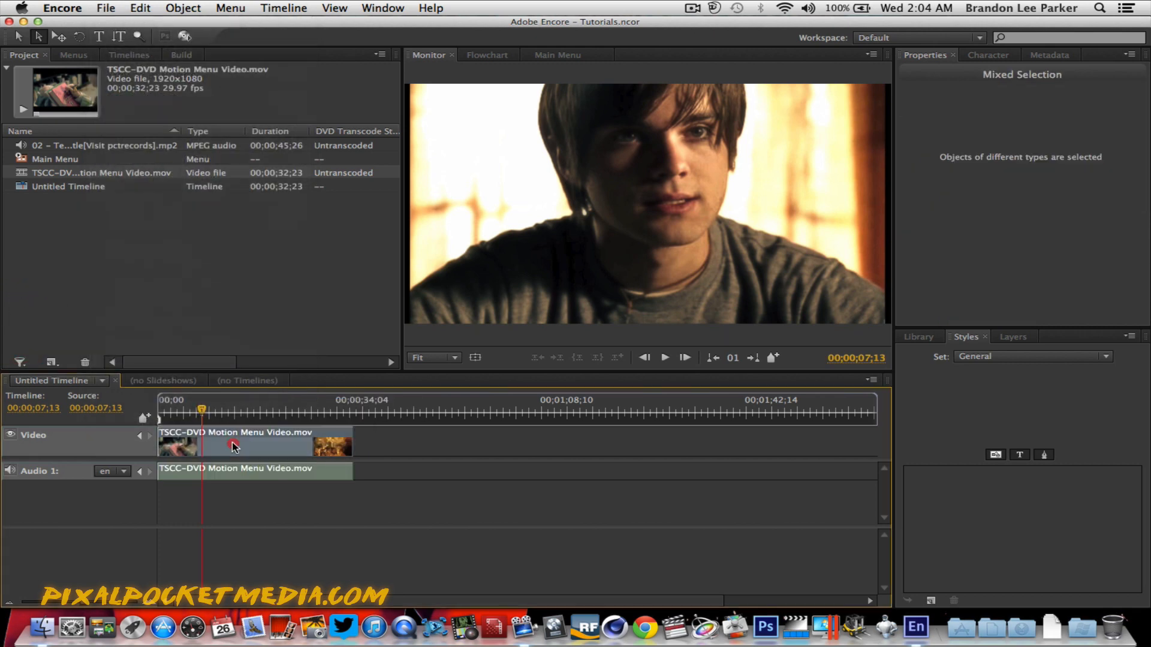
pyautogui.click(107, 7)
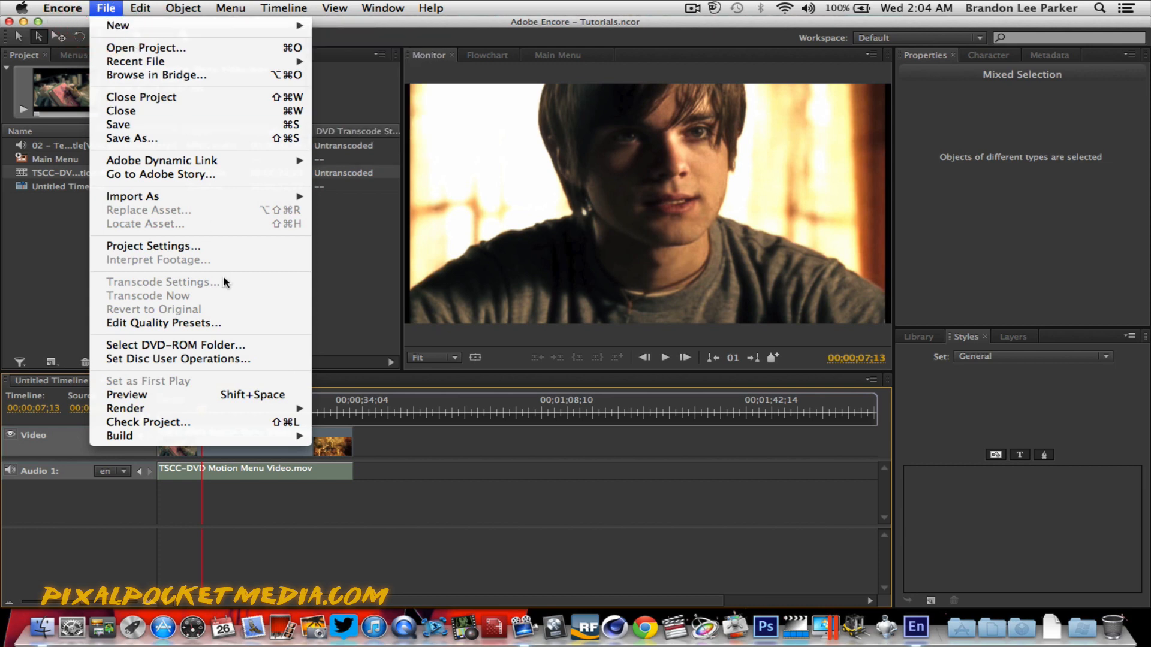
pyautogui.moveTo(281, 409)
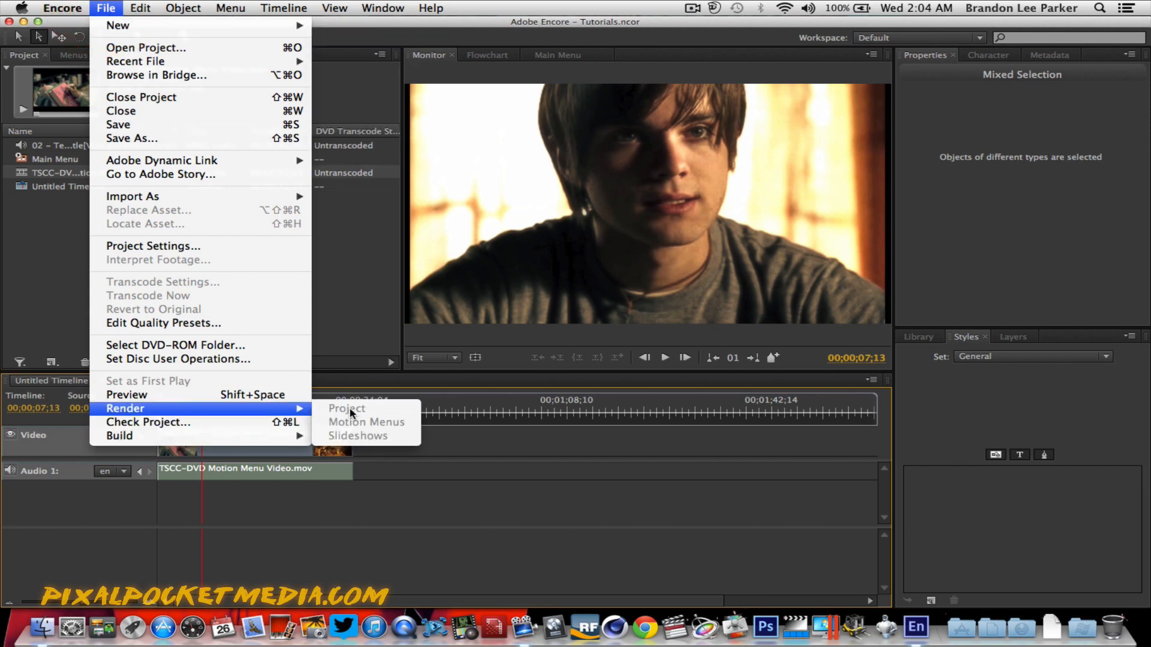
pyautogui.click(363, 286)
pyautogui.click(772, 277)
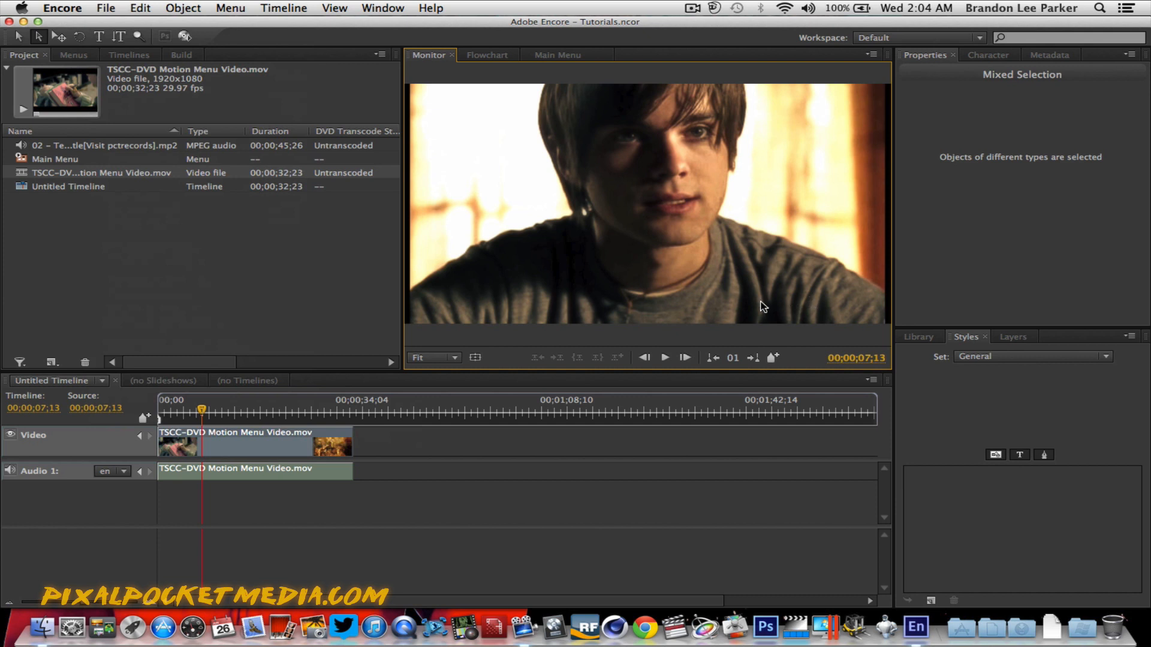
# Step: Review the flowchart links between the disc, Main Menu and Untitled Timeline, and return to the Main Menu view
pyautogui.click(483, 55)
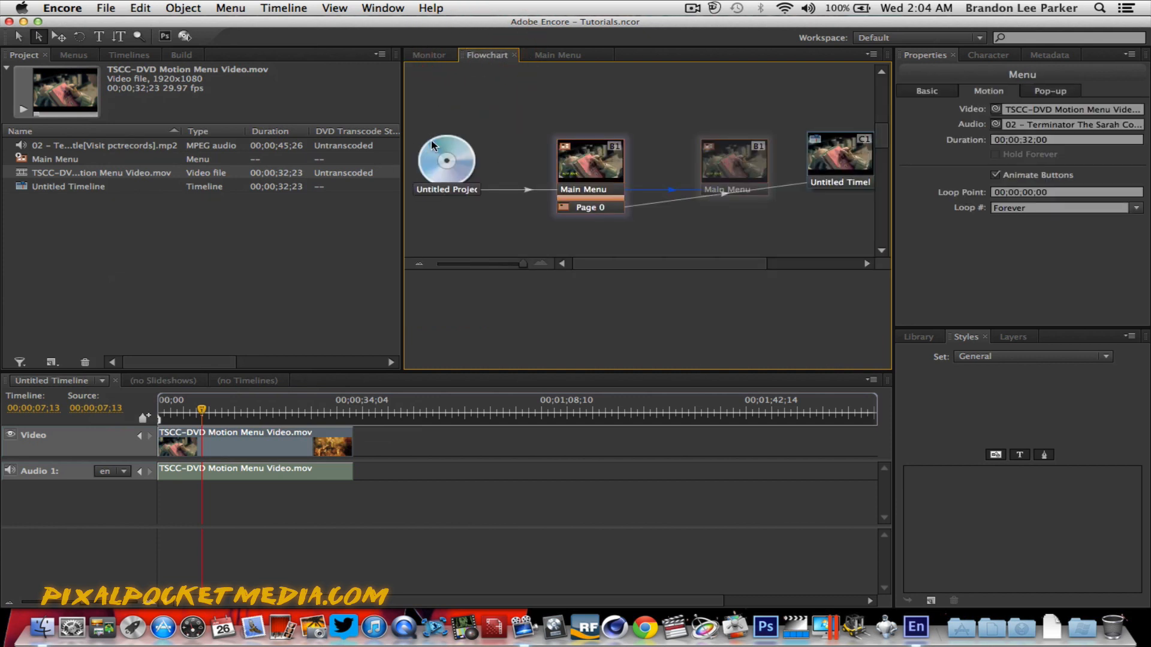
pyautogui.click(559, 55)
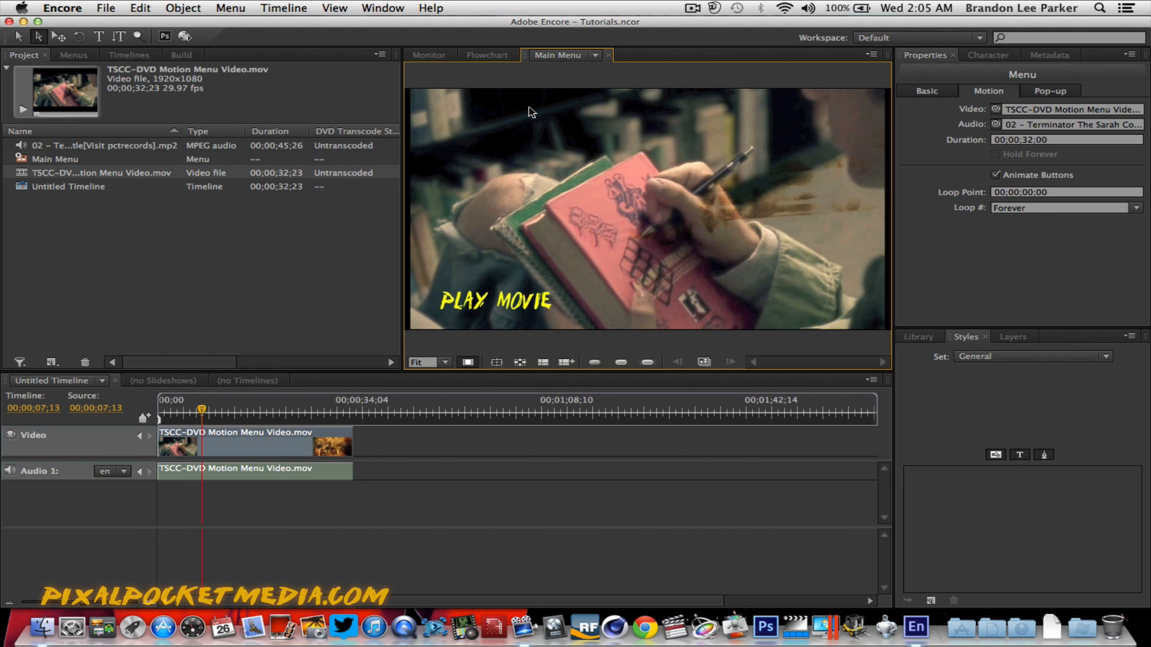
pyautogui.click(62, 8)
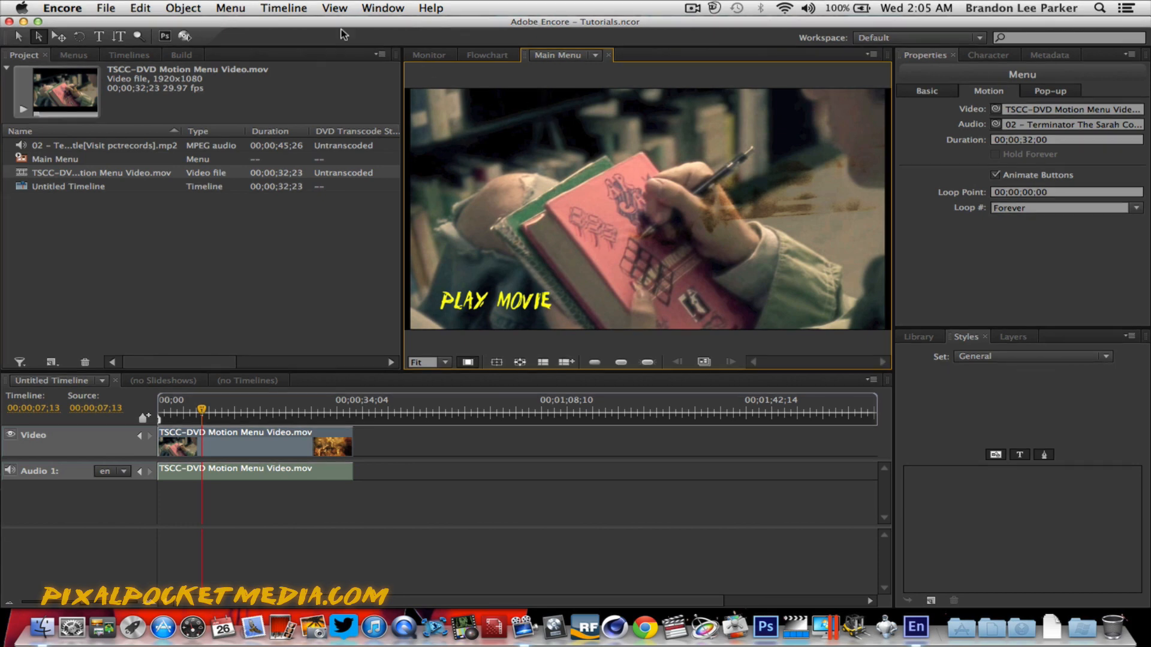